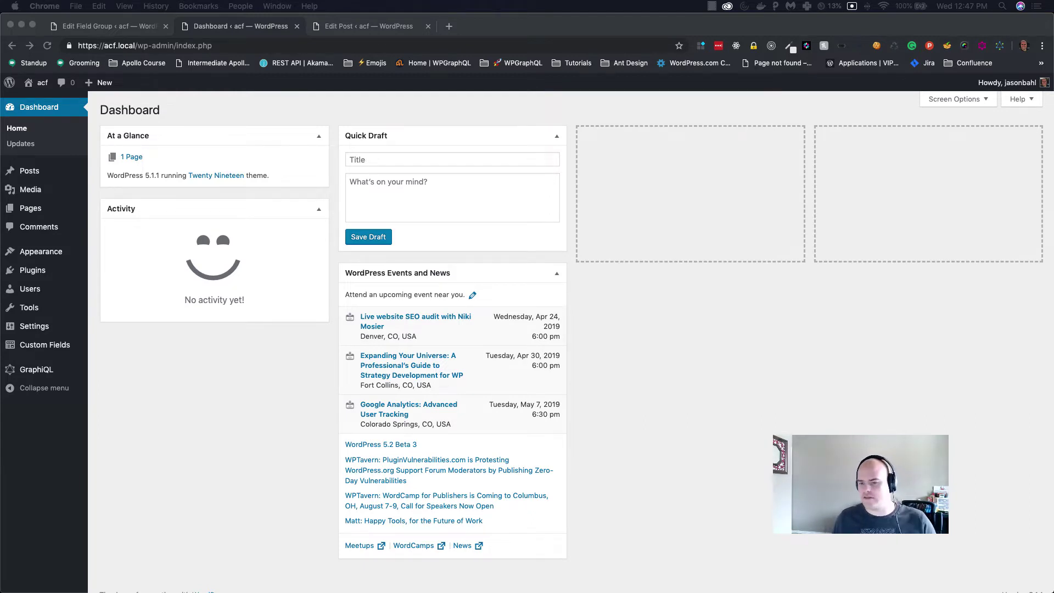
Show the installed plugins list, highlighting Advanced Custom Fields PRO and WPGraphQL for Advanced Custom Fields.
{"action": "left_click", "coordinate": [165, 464]}
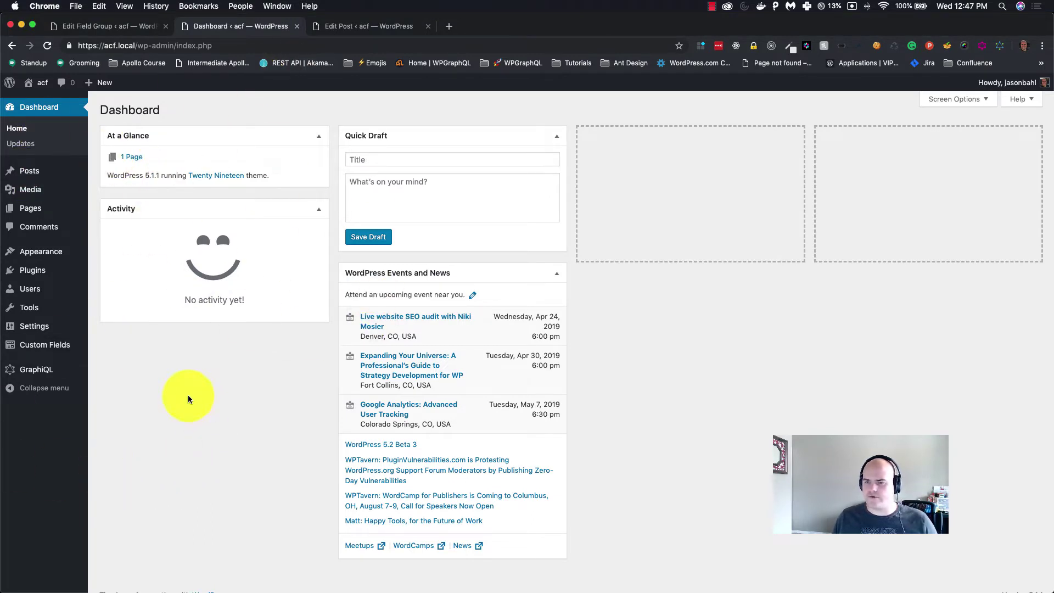
{"action": "left_click", "coordinate": [37, 273]}
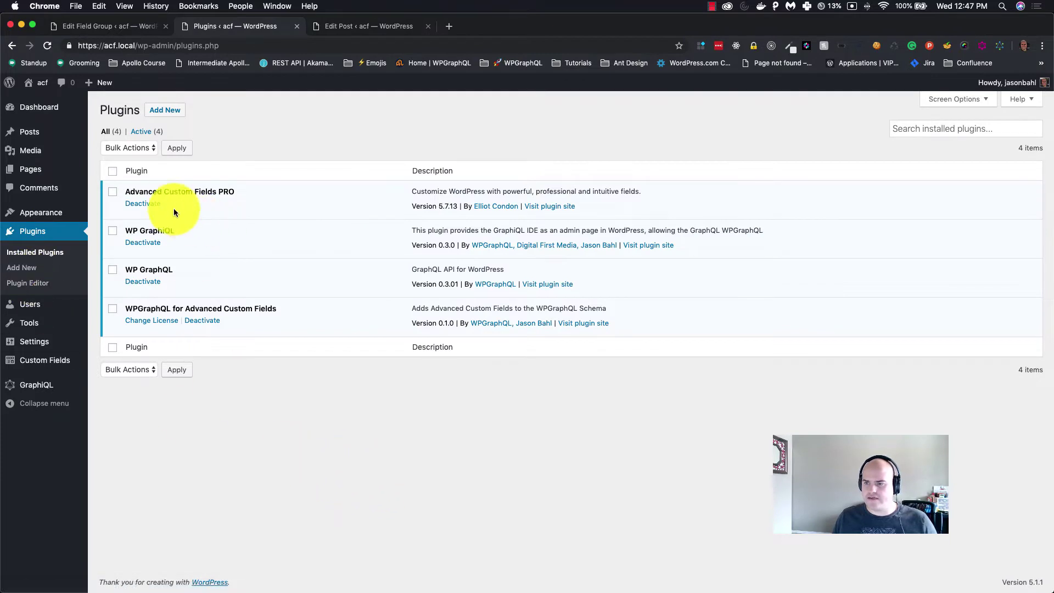
{"action": "left_click_drag", "start_coordinate": [123, 191], "coordinate": [255, 190]}
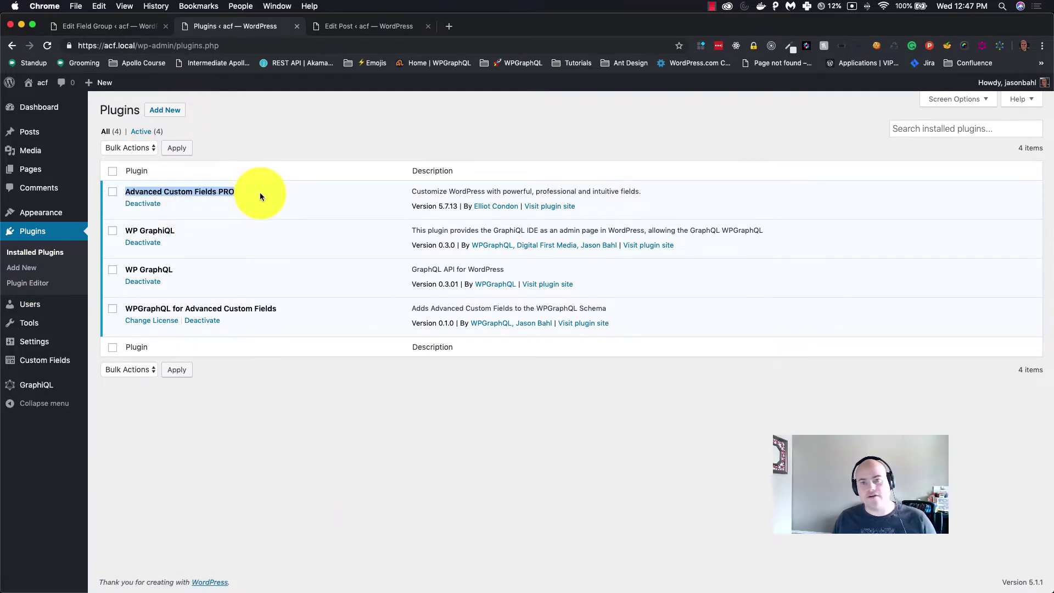
{"action": "left_click", "coordinate": [260, 196]}
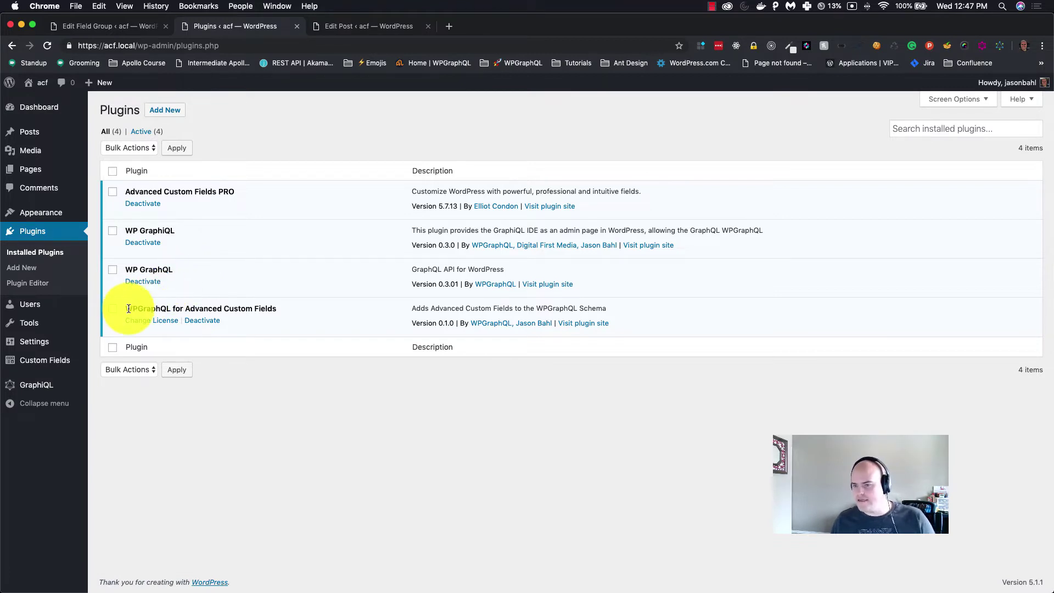
{"action": "left_click_drag", "start_coordinate": [125, 307], "coordinate": [315, 303]}
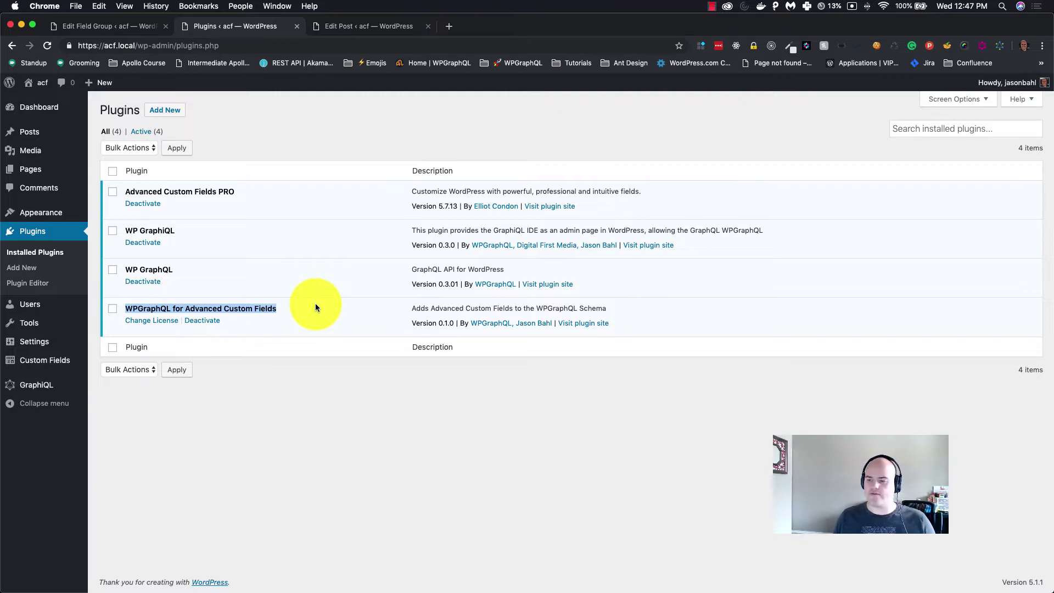
{"action": "left_click", "coordinate": [299, 391]}
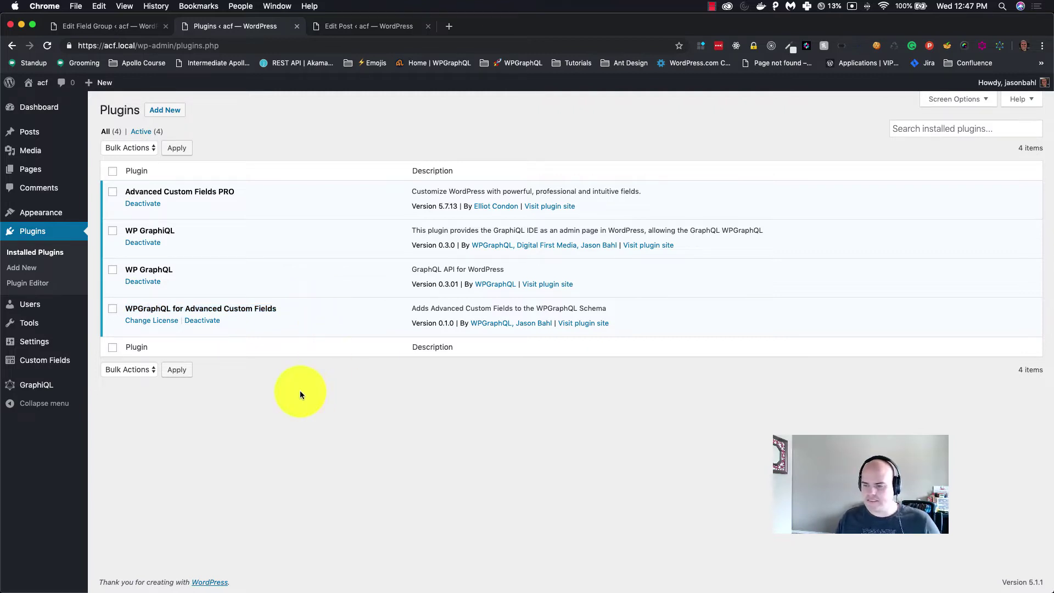
Open the GraphiQL IDE and clear out the existing query.
{"action": "left_click", "coordinate": [30, 382]}
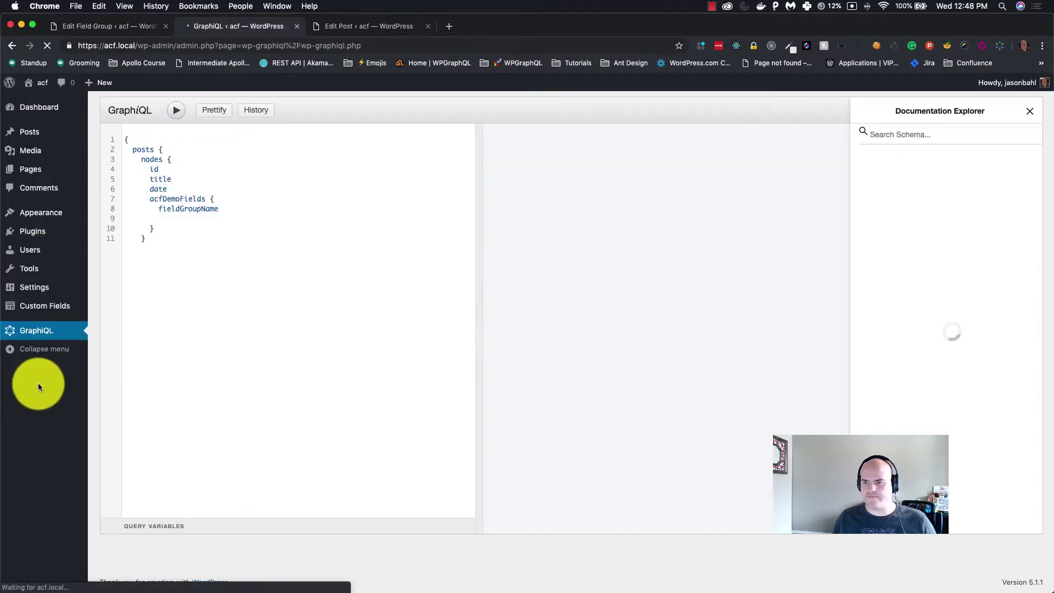
{"action": "left_click", "coordinate": [163, 245]}
{"action": "key", "text": "super+a"}
{"action": "key", "text": "BackSpace"}
Write a posts { nodes { id title date } } query and run it, getting no posts.
{"action": "type", "text": "pos"}
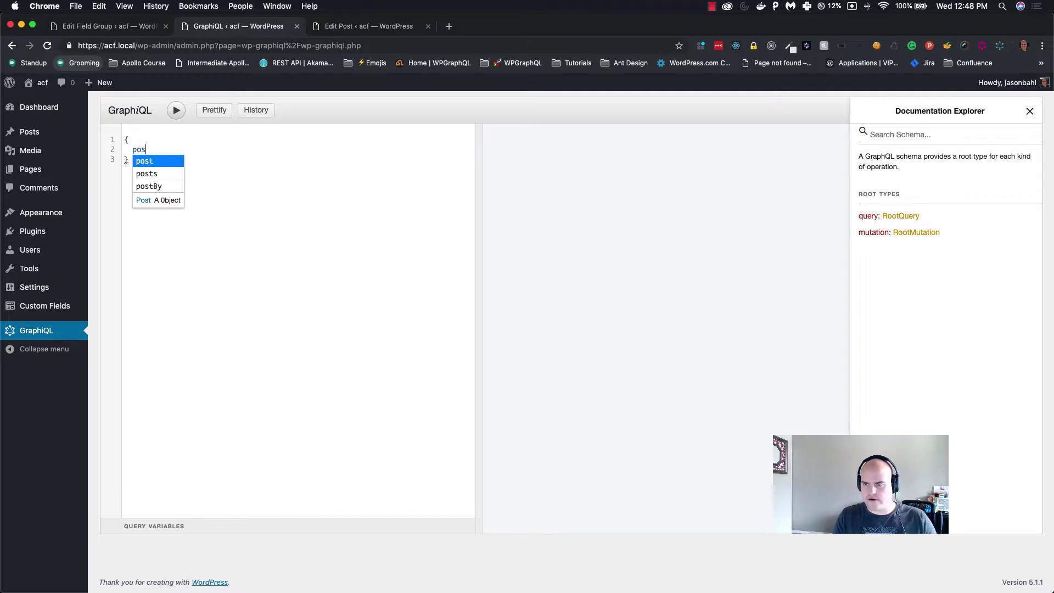
{"action": "key", "text": "Return"}
{"action": "type", "text": "{"}
{"action": "key", "text": "Return"}
{"action": "type", "text": "n"}
{"action": "key", "text": "BackSpace"}
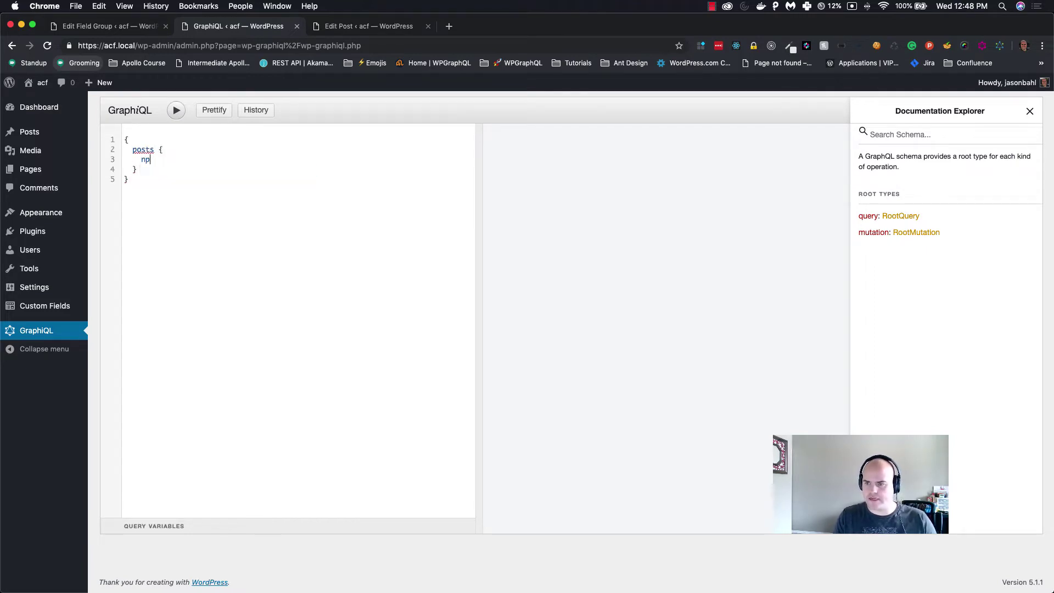
{"action": "key", "text": "Return"}
{"action": "type", "text": "{"}
{"action": "key", "text": "Return"}
{"action": "type", "text": "i"}
{"action": "key", "text": "Return"}
{"action": "key", "text": "Return"}
{"action": "type", "text": "t"}
{"action": "key", "text": "Return"}
{"action": "key", "text": "Return"}
{"action": "type", "text": "d"}
{"action": "key", "text": "Return"}
{"action": "left_click", "coordinate": [173, 108]}
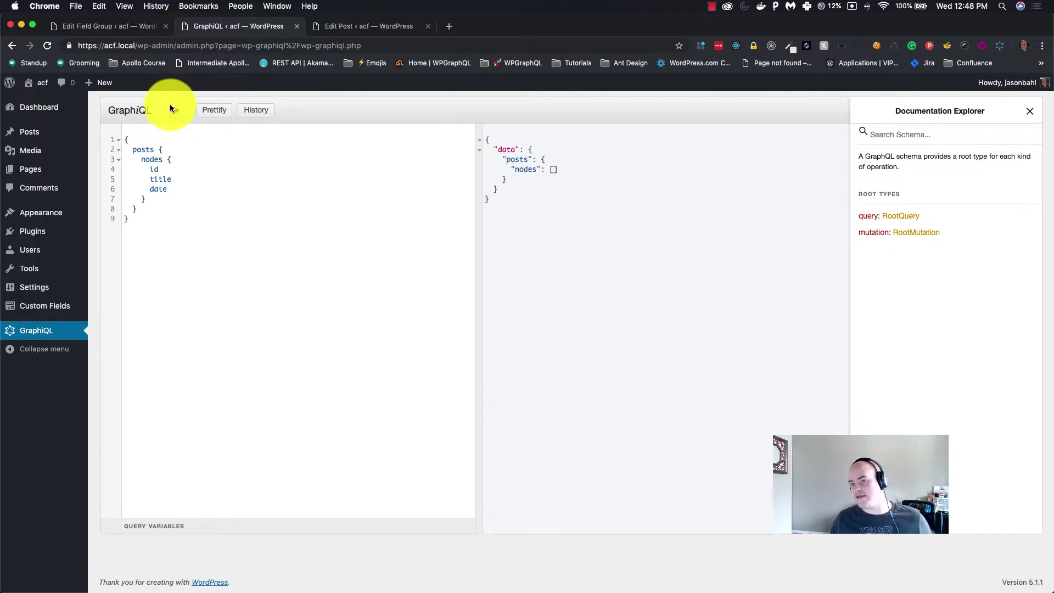
Start a new ACF field group titled 'ACF Demo Fields'.
{"action": "left_click", "coordinate": [24, 135]}
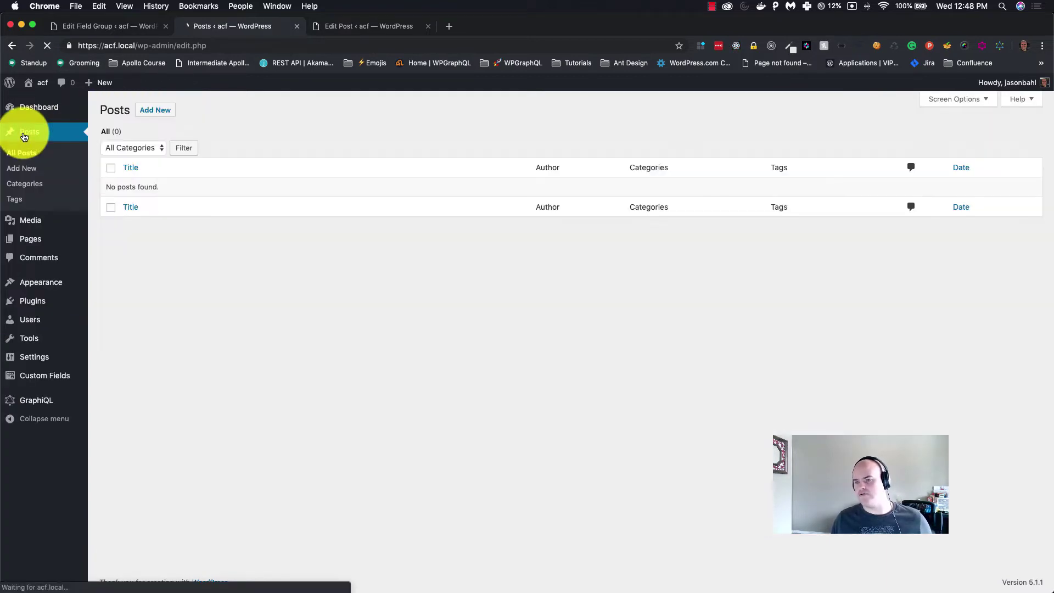
{"action": "mouse_move", "coordinate": [49, 114]}
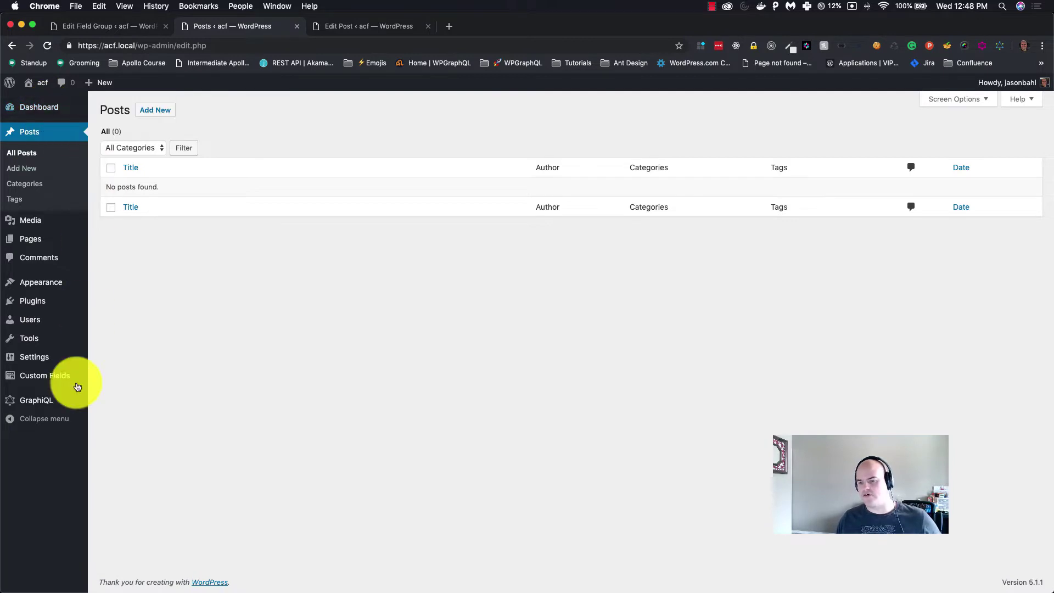
{"action": "mouse_move", "coordinate": [52, 384]}
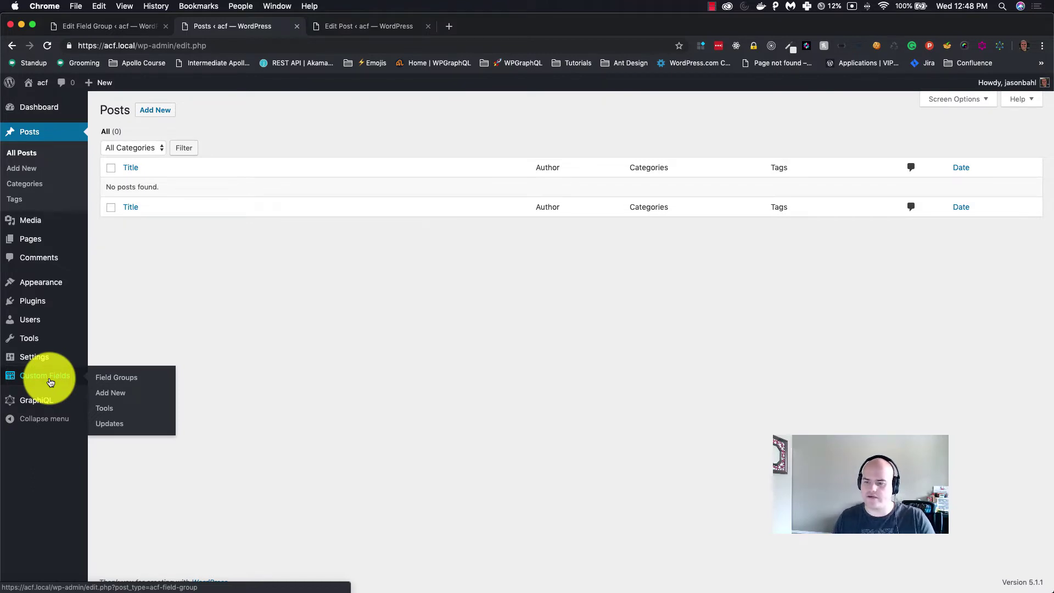
{"action": "left_click", "coordinate": [50, 383]}
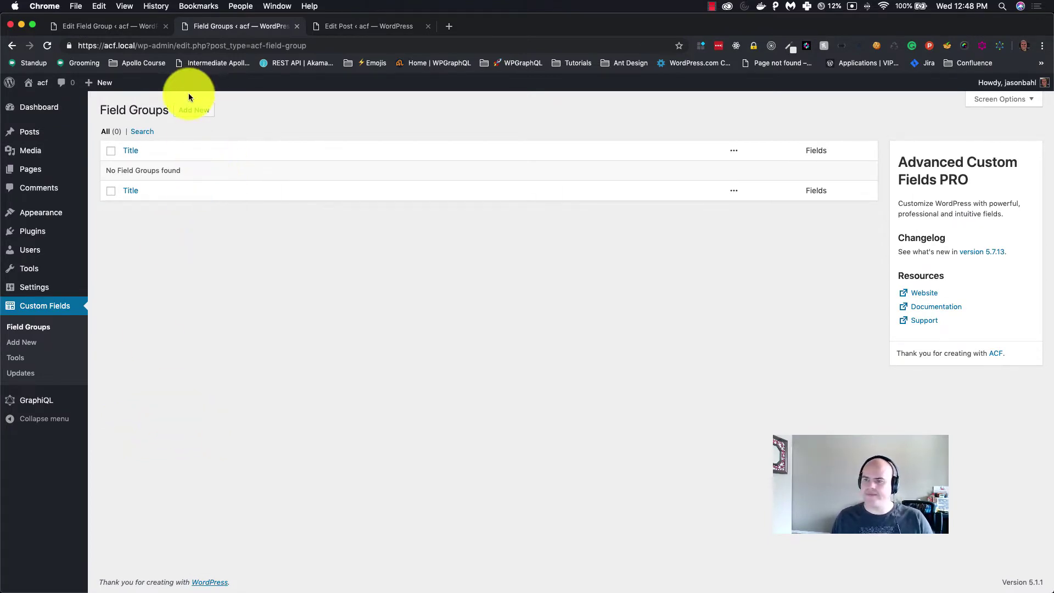
{"action": "left_click", "coordinate": [193, 110]}
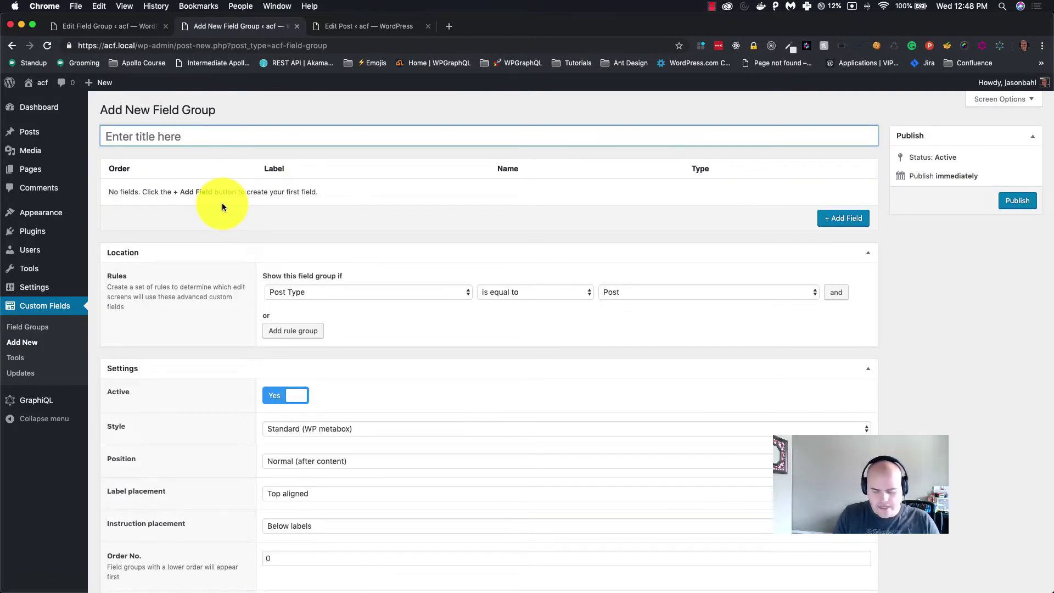
{"action": "type", "text": "ACF"}
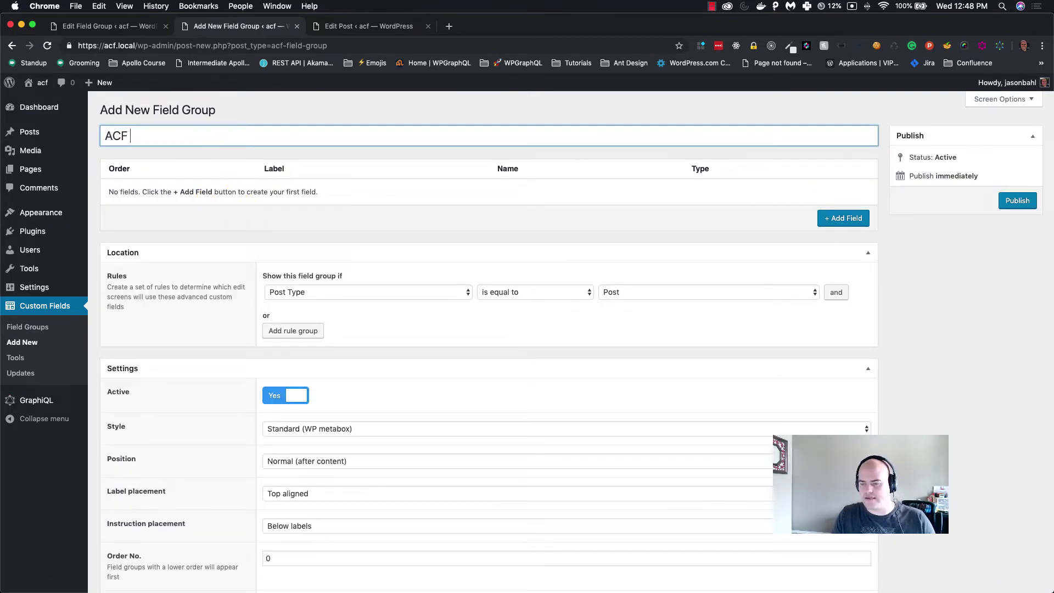
{"action": "type", "text": " Demo Fields"}
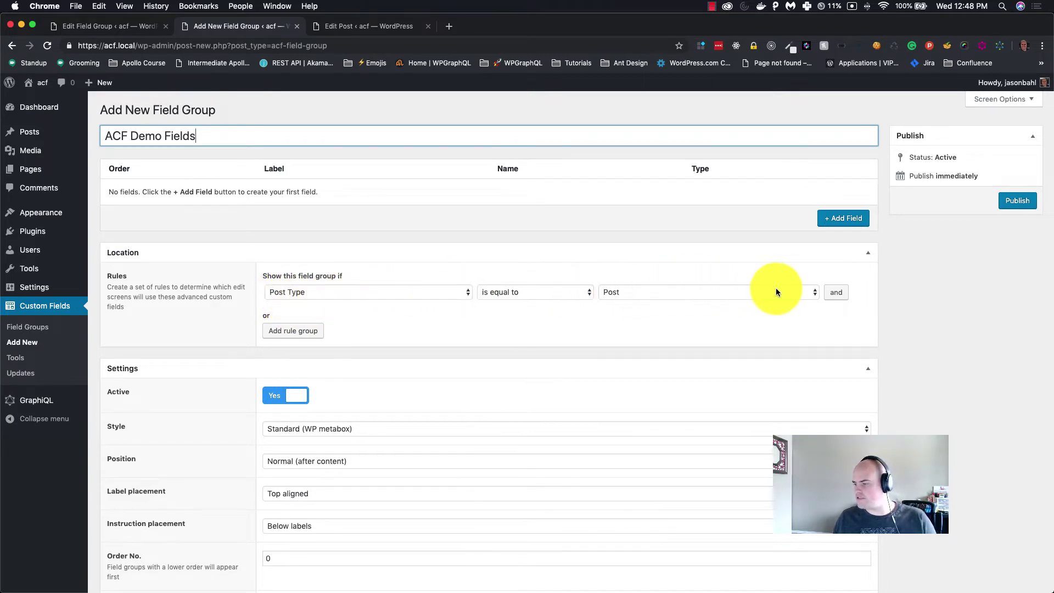
Enable Show in GraphQL with field name acfDemoFields and publish the group.
{"action": "scroll", "coordinate": [213, 324], "scroll_direction": "down", "scroll_amount": 7}
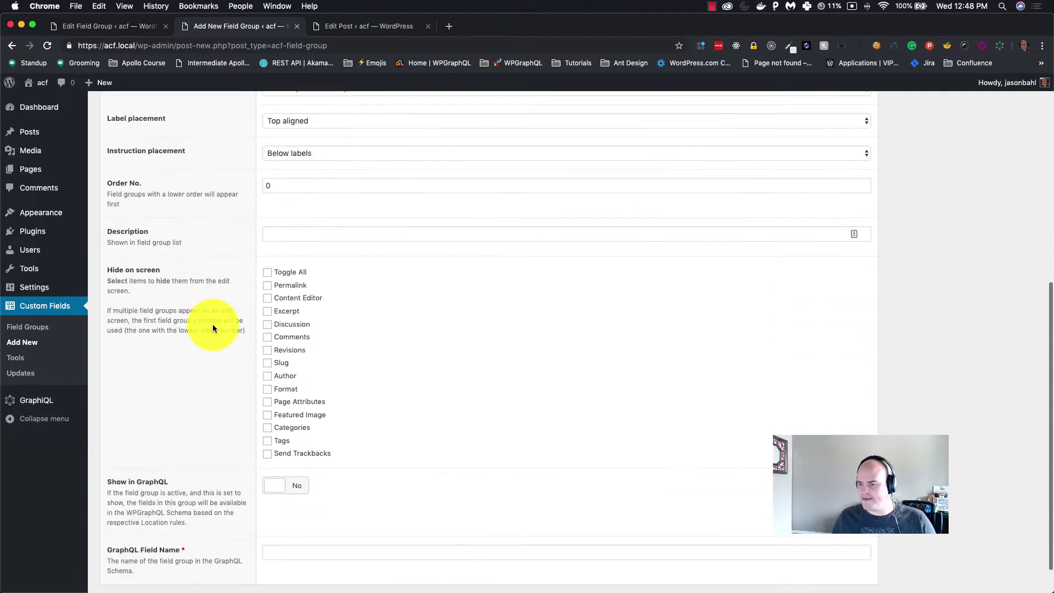
{"action": "left_click", "coordinate": [279, 450]}
{"action": "left_click", "coordinate": [277, 451]}
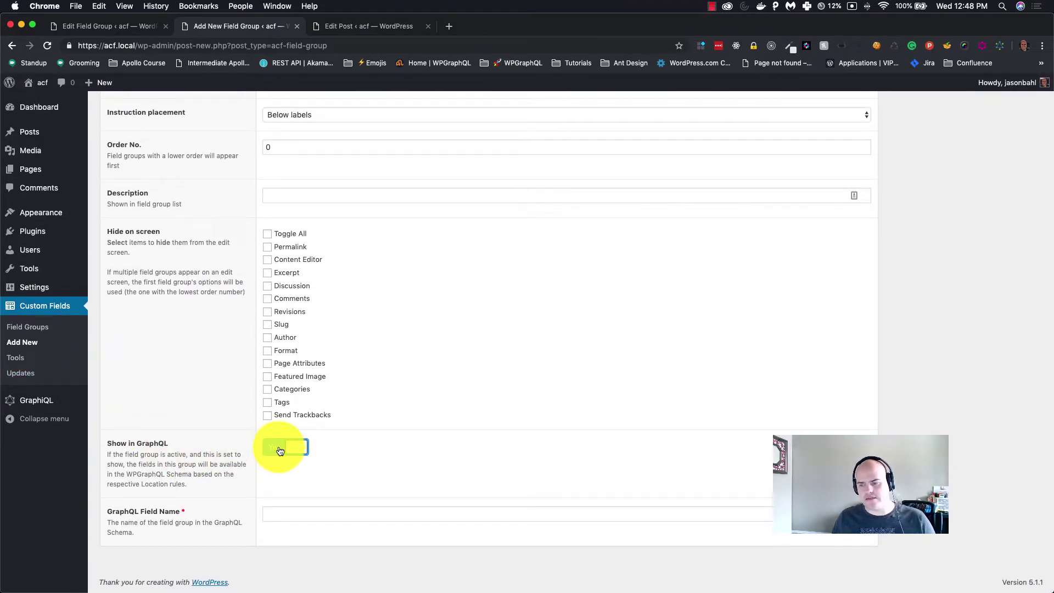
{"action": "left_click", "coordinate": [289, 517]}
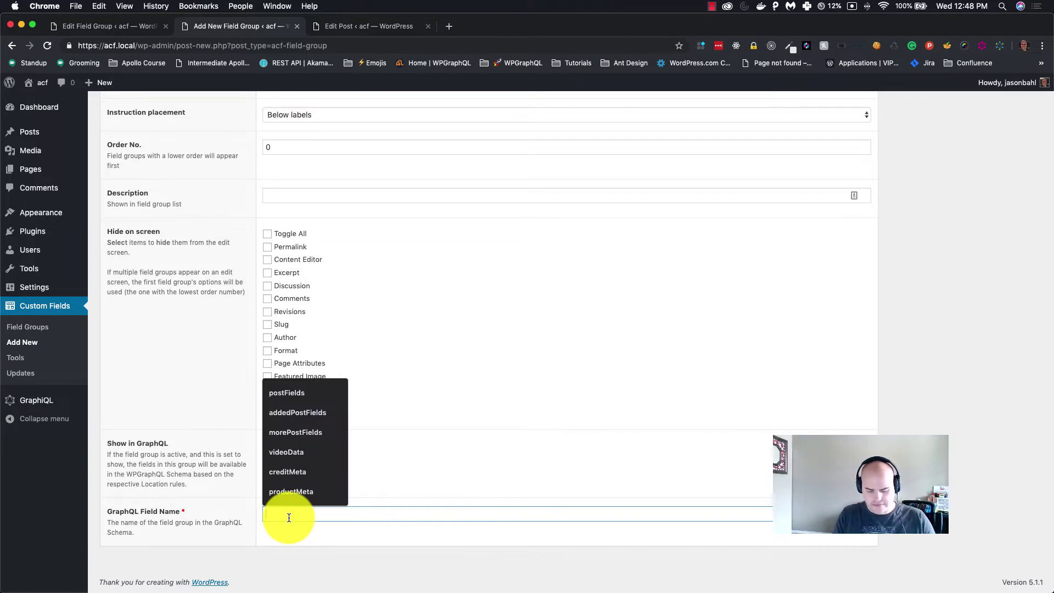
{"action": "type", "text": "acfDemof"}
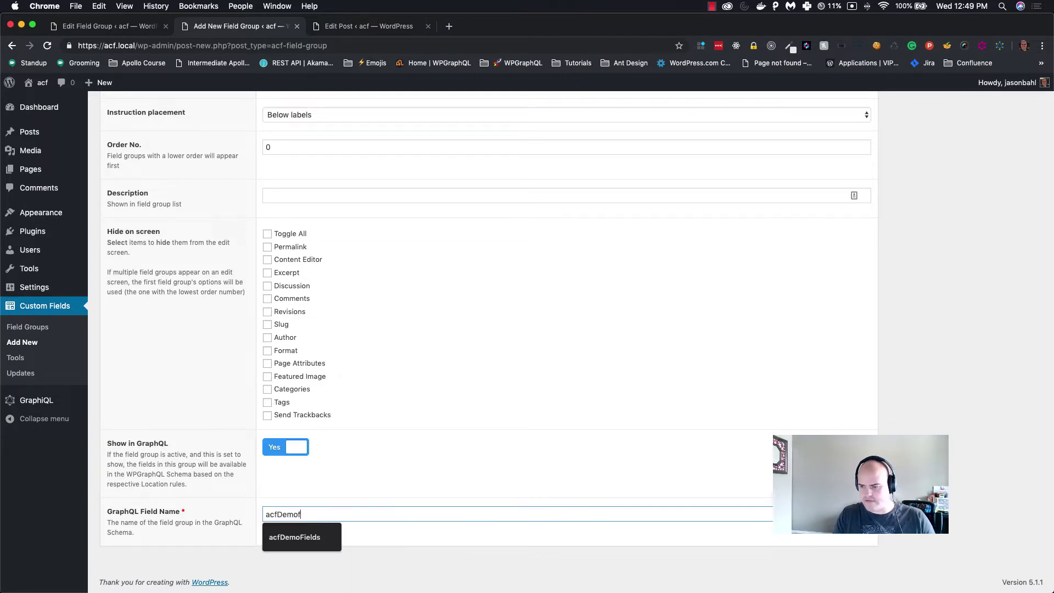
{"action": "type", "text": "ields"}
{"action": "left_click", "coordinate": [291, 516]}
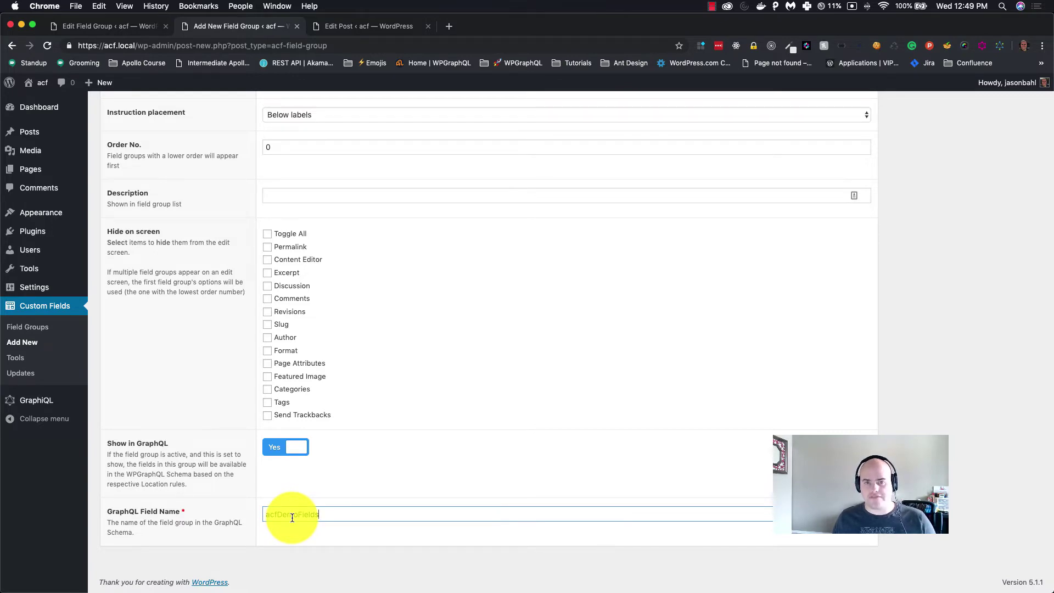
{"action": "scroll", "coordinate": [394, 456], "scroll_direction": "up", "scroll_amount": 10}
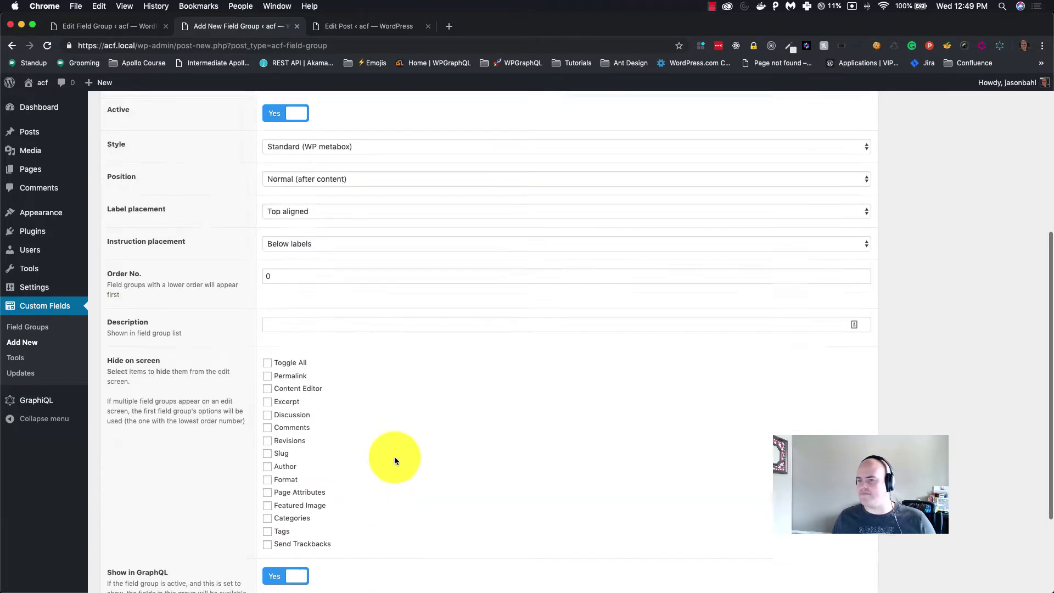
{"action": "left_click", "coordinate": [1022, 202]}
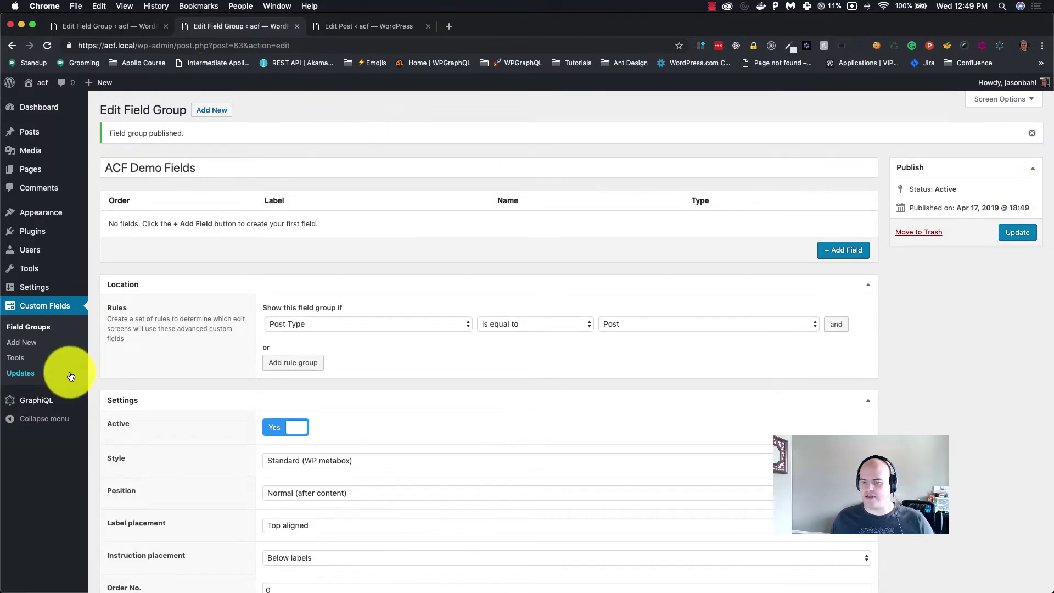
Open GraphiQL in a new tab and look up the Post_Acfdemofields type in the schema docs.
{"action": "right_click", "coordinate": [49, 398]}
{"action": "left_click", "coordinate": [76, 402]}
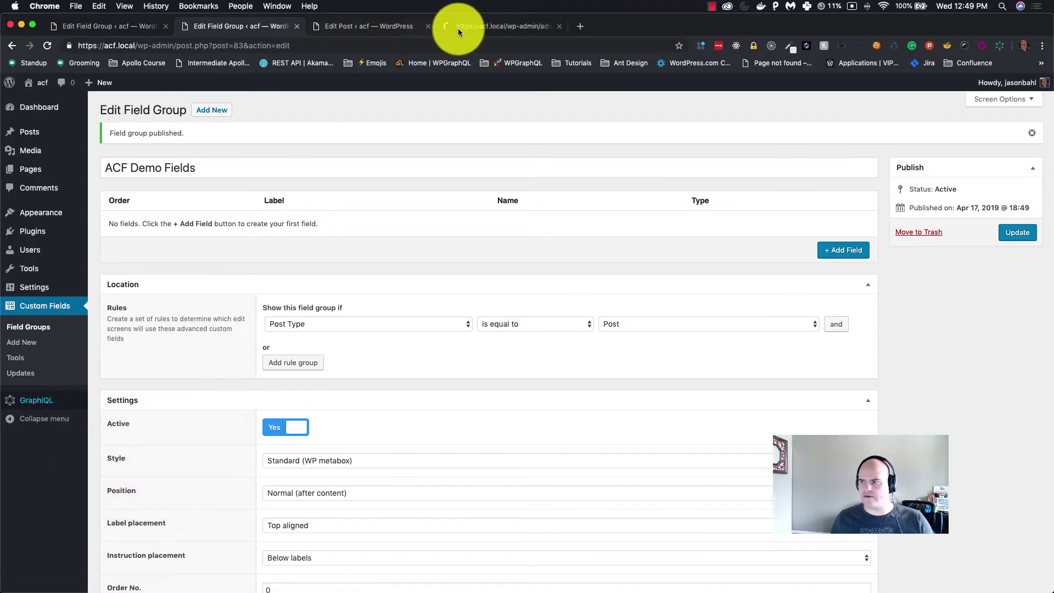
{"action": "left_click", "coordinate": [429, 26]}
{"action": "left_click", "coordinate": [367, 25]}
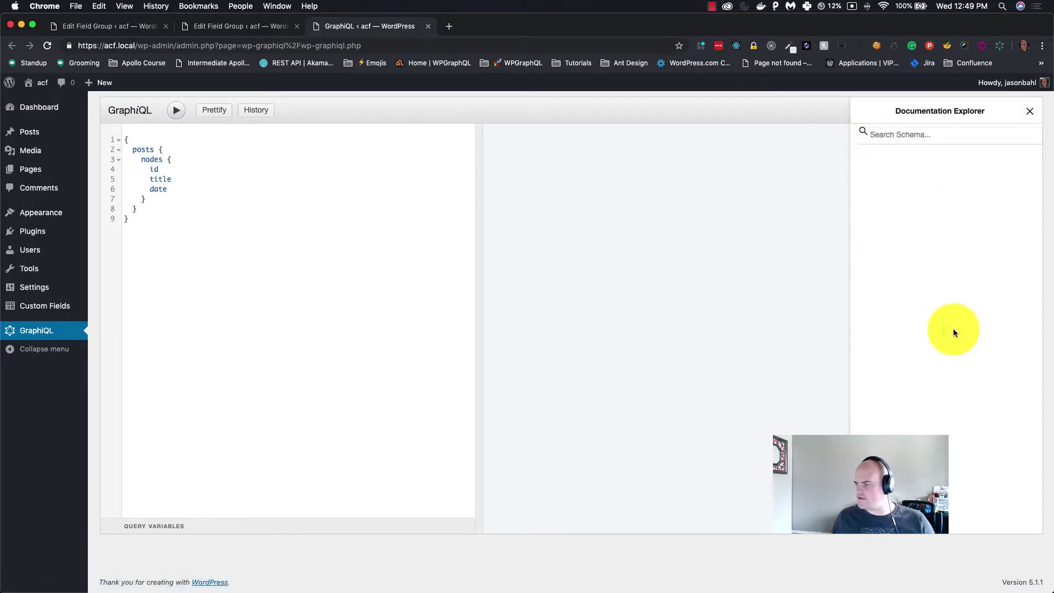
{"action": "left_click", "coordinate": [895, 135]}
{"action": "type", "text": "acf"}
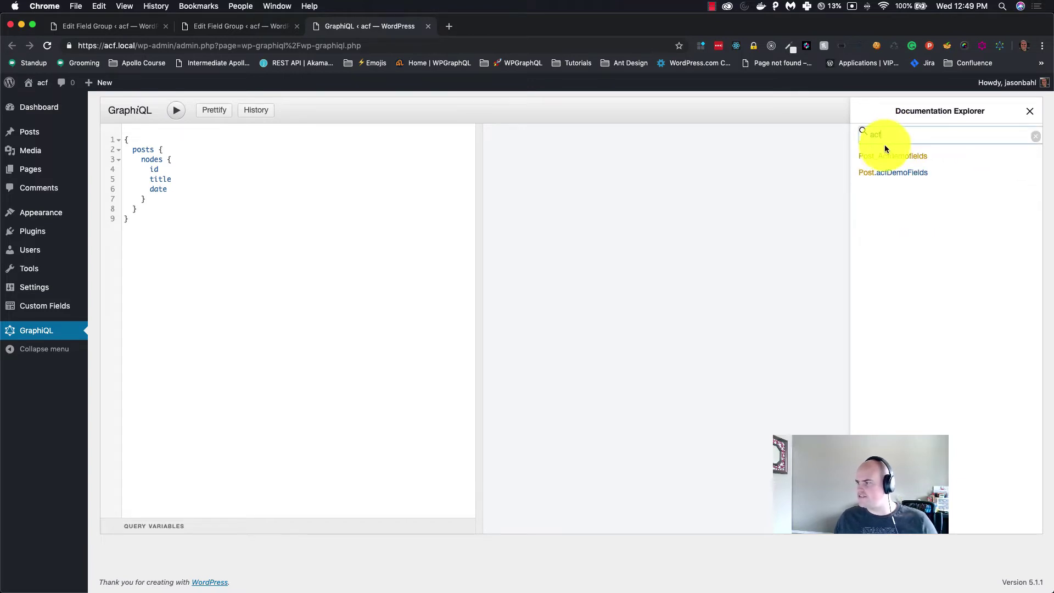
{"action": "left_click", "coordinate": [890, 175]}
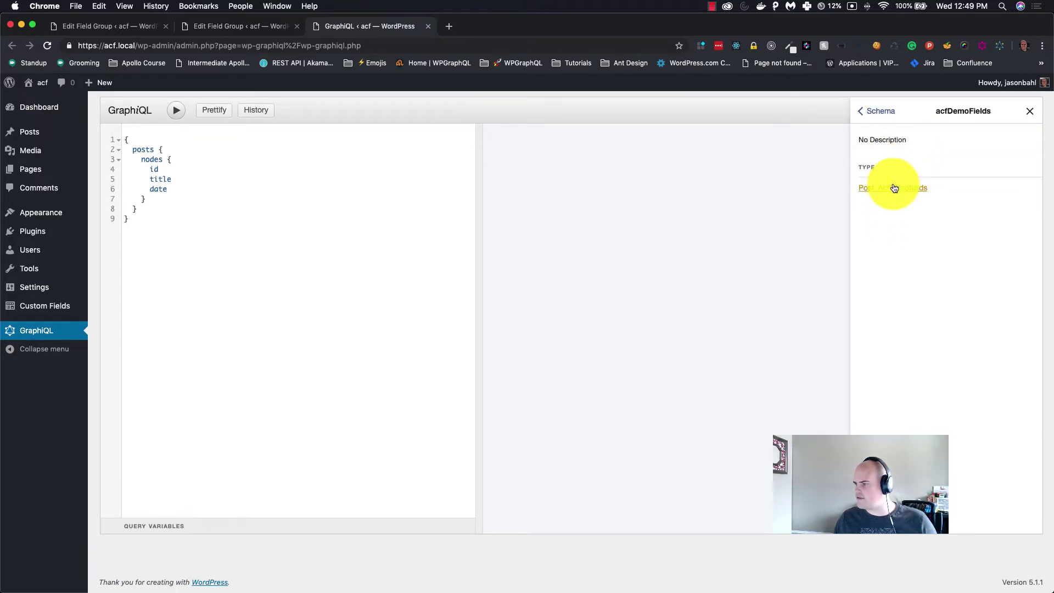
{"action": "left_click", "coordinate": [894, 188]}
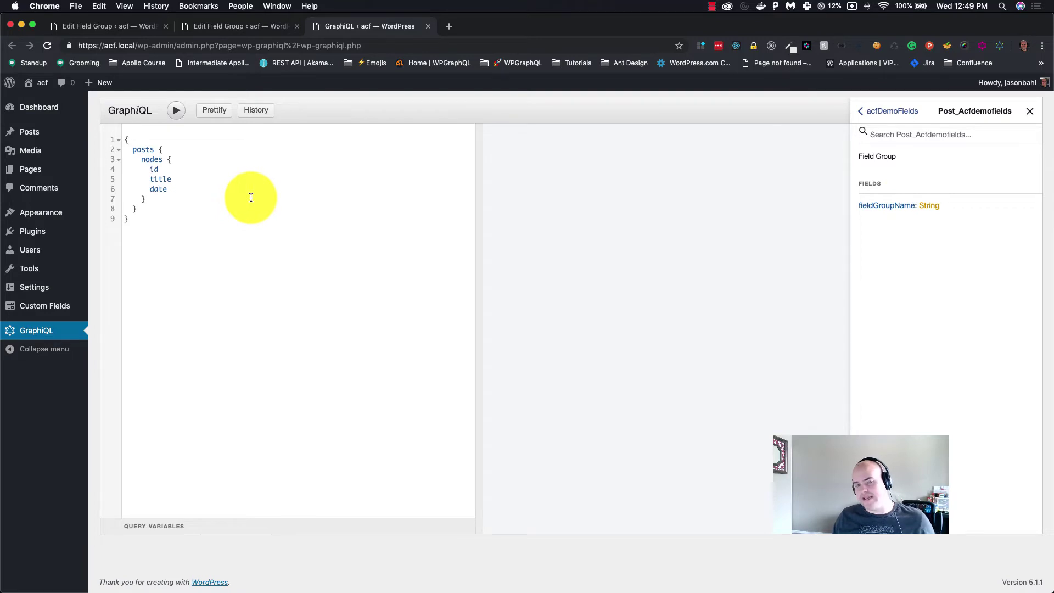
Add acfDemoFields { fieldGroupName } below date in the query and run it, still returning no posts.
{"action": "left_click", "coordinate": [201, 191]}
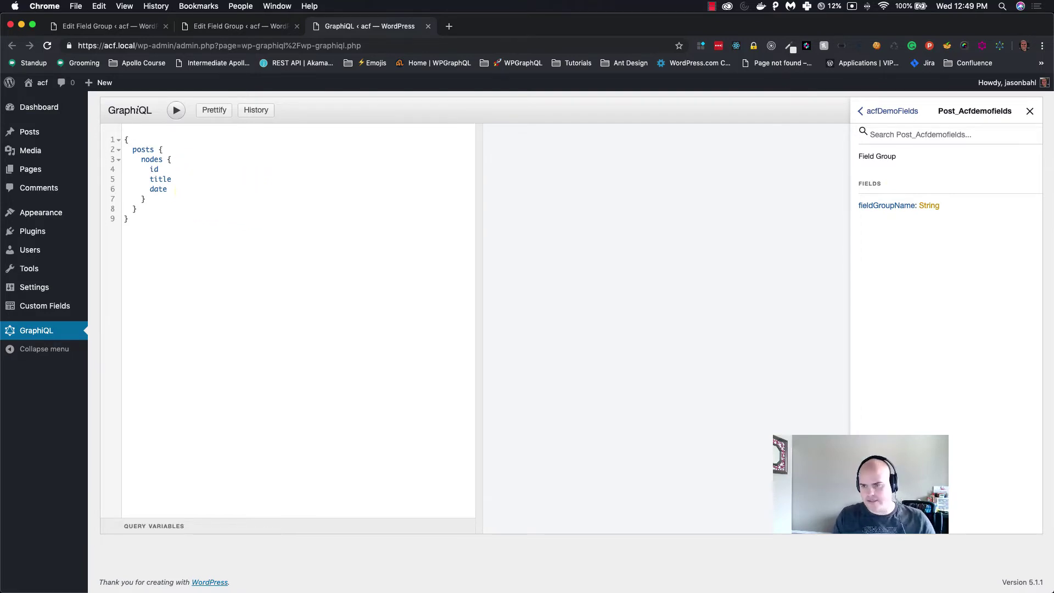
{"action": "key", "text": "Return"}
{"action": "type", "text": "acf"}
{"action": "key", "text": "Return"}
{"action": "type", "text": "{"}
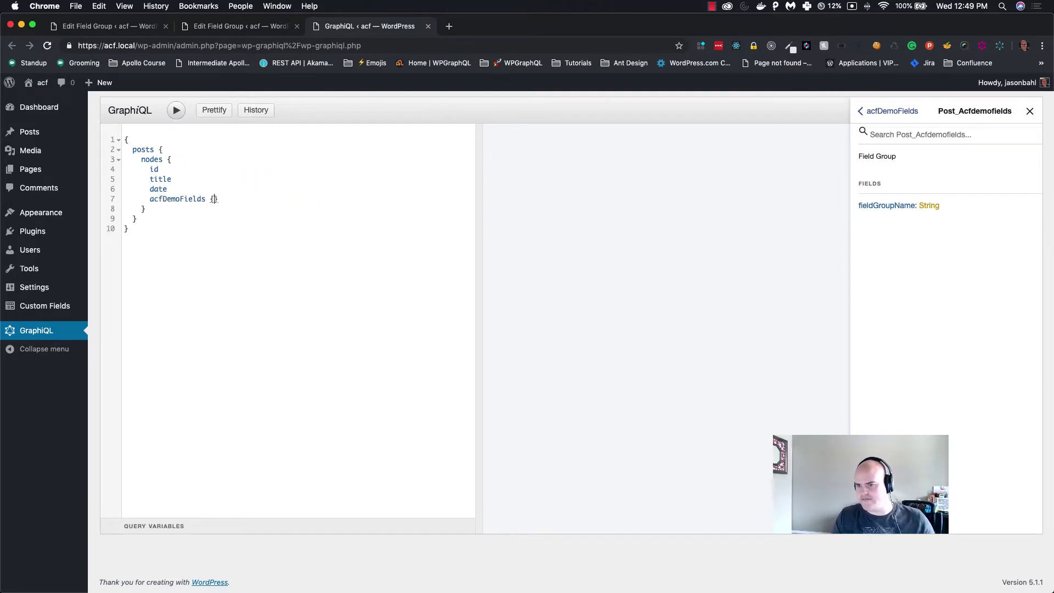
{"action": "key", "text": "Return"}
{"action": "type", "text": "fi"}
{"action": "key", "text": "Return"}
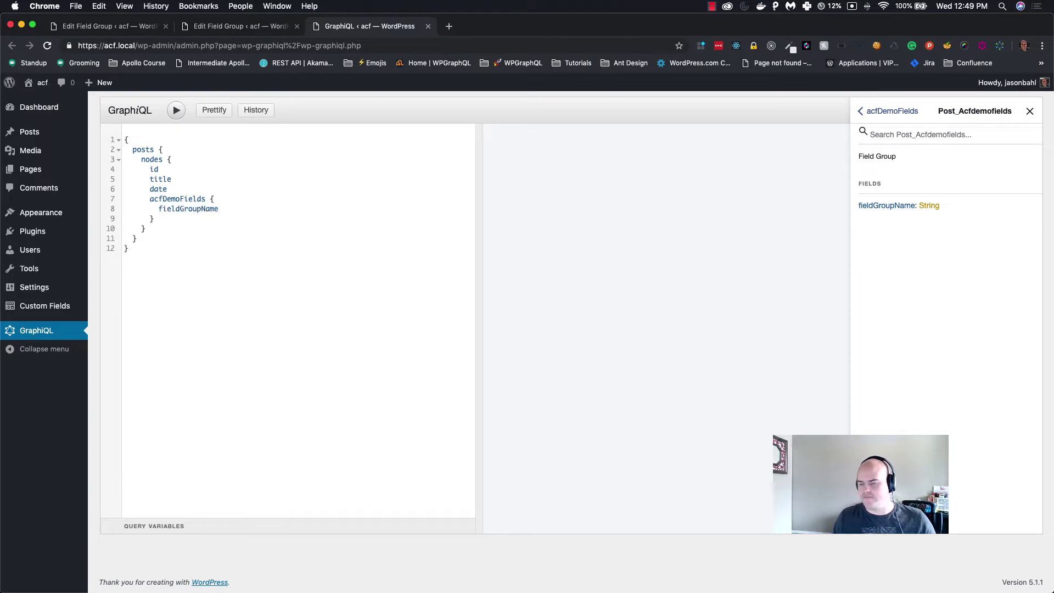
{"action": "left_click", "coordinate": [177, 112]}
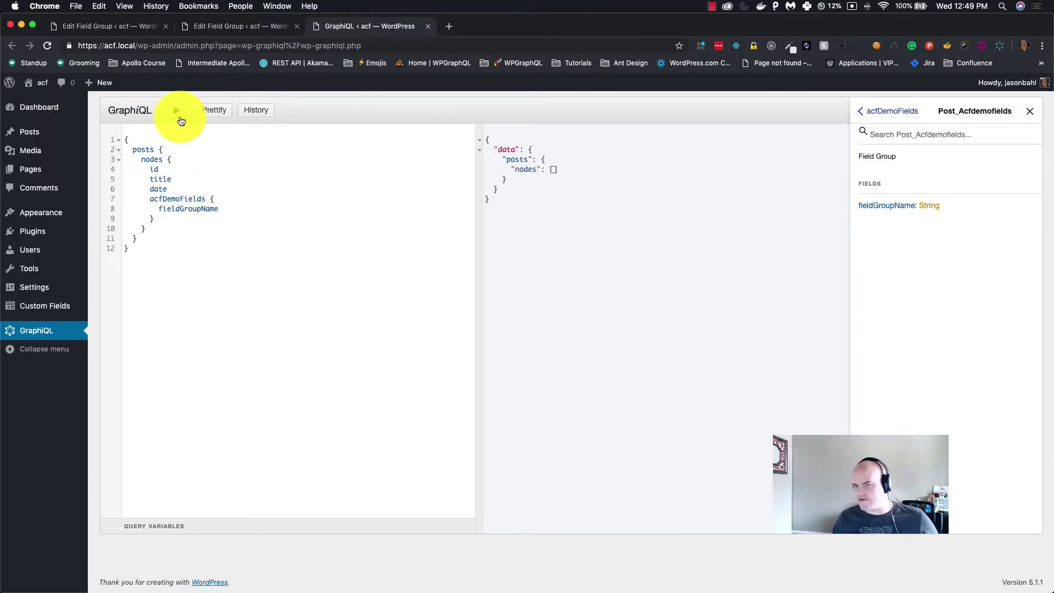
{"action": "mouse_move", "coordinate": [61, 133]}
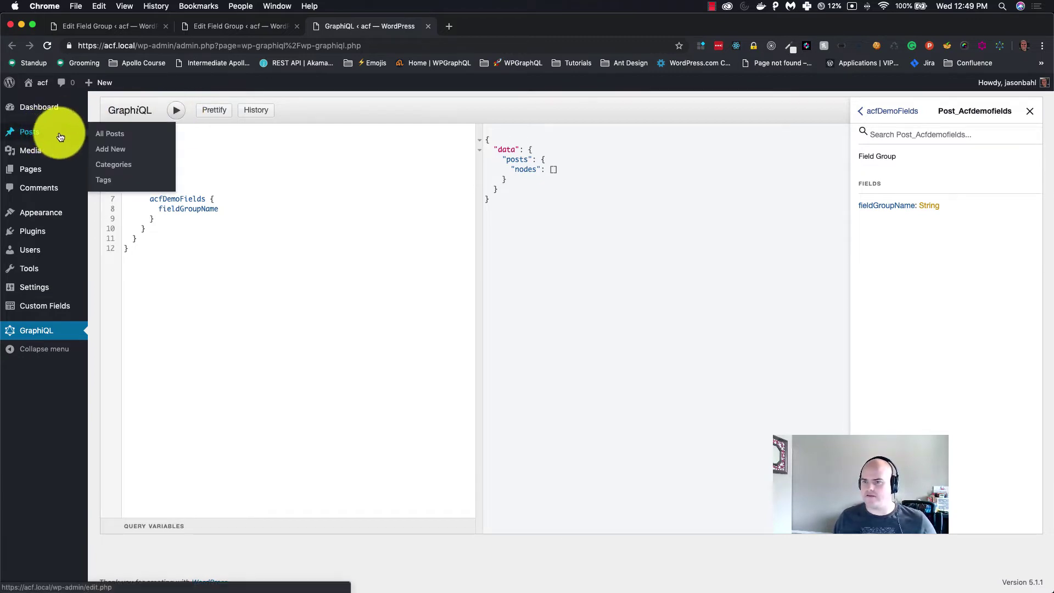
{"action": "right_click", "coordinate": [113, 149]}
Start a new post in a new tab titled 'Demo Post' with the paragraph 'Some Content'.
{"action": "left_click", "coordinate": [165, 148]}
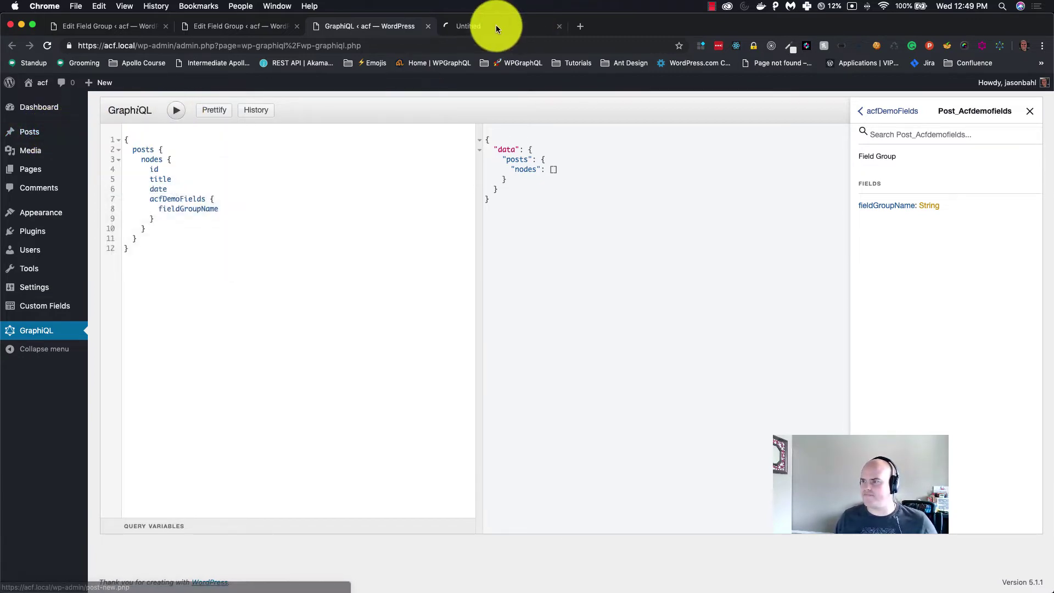
{"action": "left_click", "coordinate": [495, 26]}
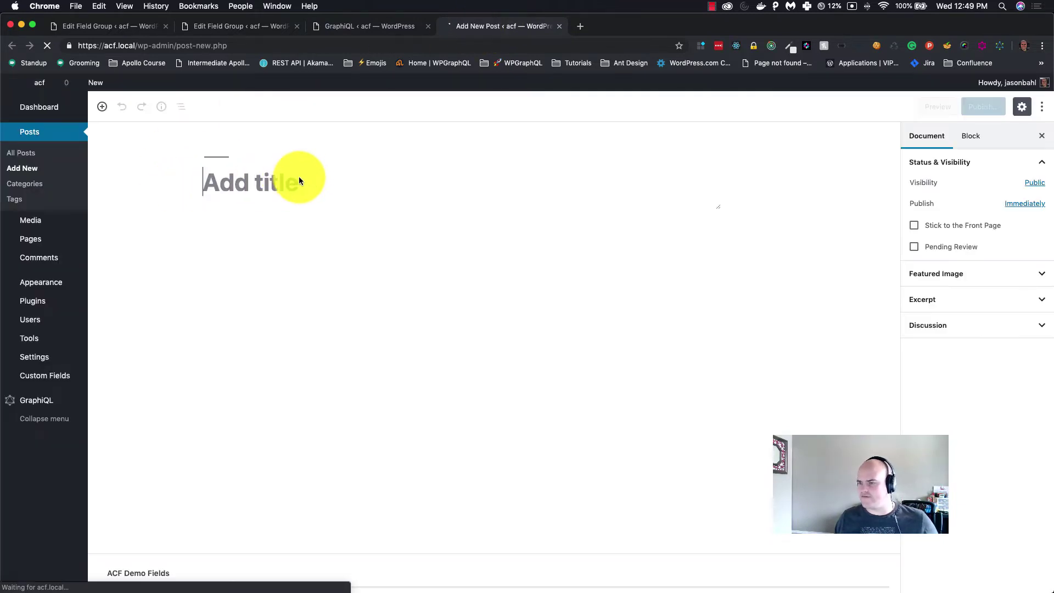
{"action": "type", "text": "Demo Post"}
{"action": "key", "text": "Return"}
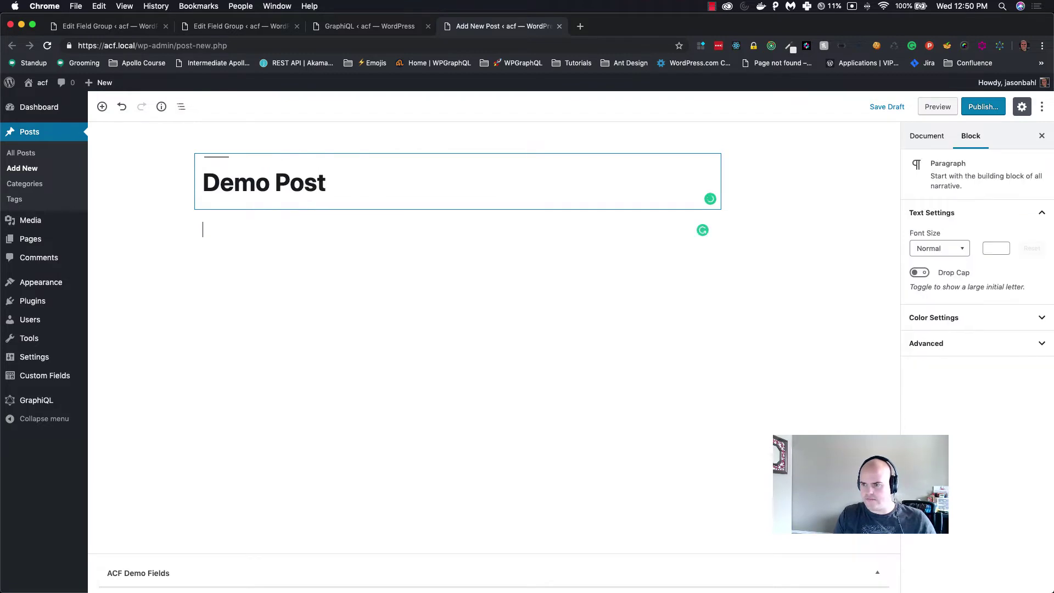
{"action": "type", "text": "Some Content"}
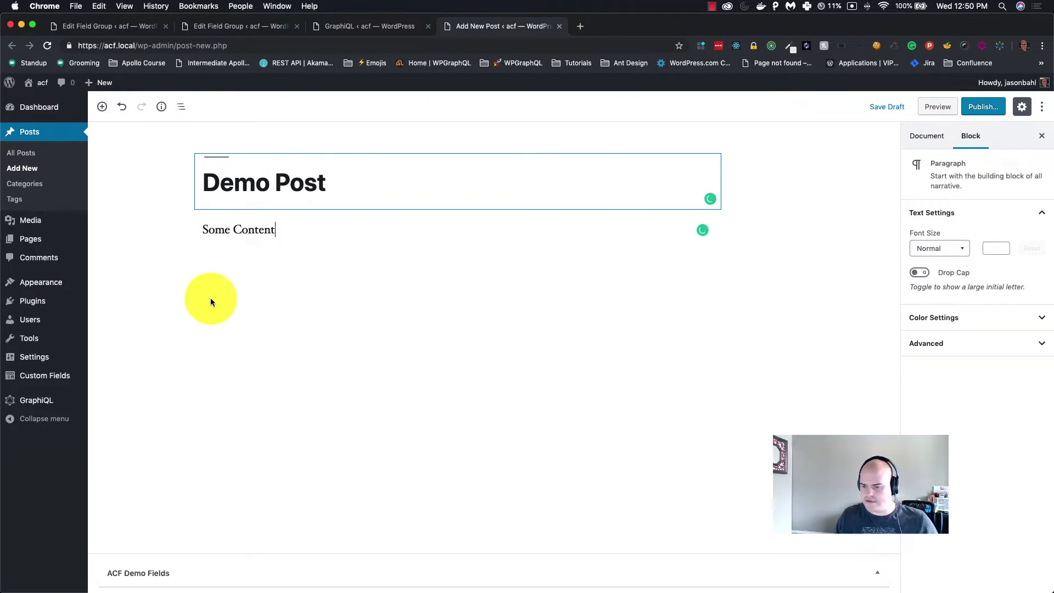
{"action": "scroll", "coordinate": [133, 590], "scroll_direction": "down", "scroll_amount": 1}
{"action": "scroll", "coordinate": [133, 588], "scroll_direction": "up", "scroll_amount": 1}
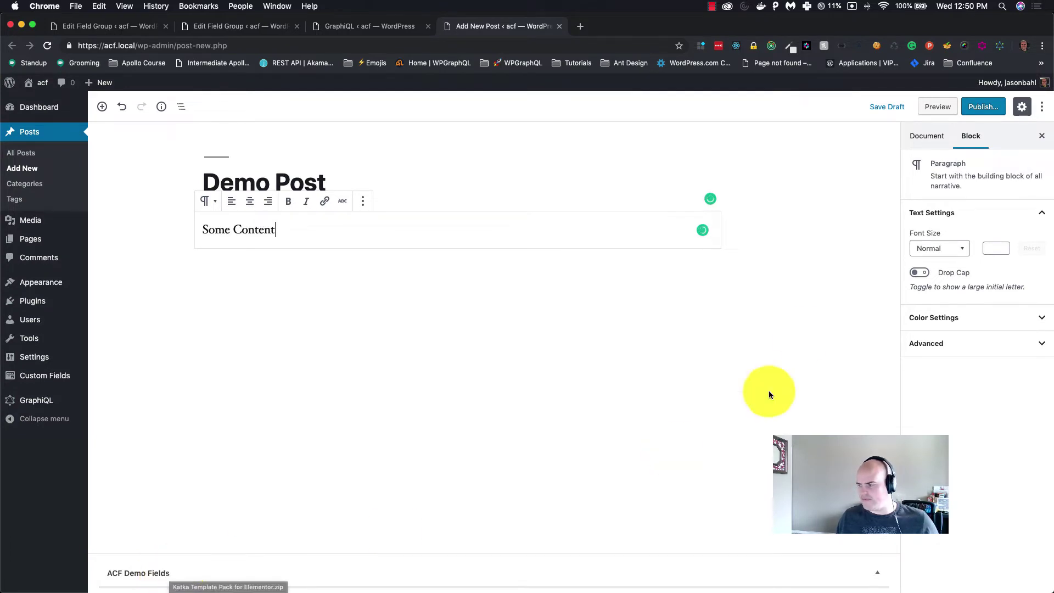
Publish Demo Post and close the published summary panel.
{"action": "left_click", "coordinate": [983, 112]}
{"action": "left_click", "coordinate": [983, 108]}
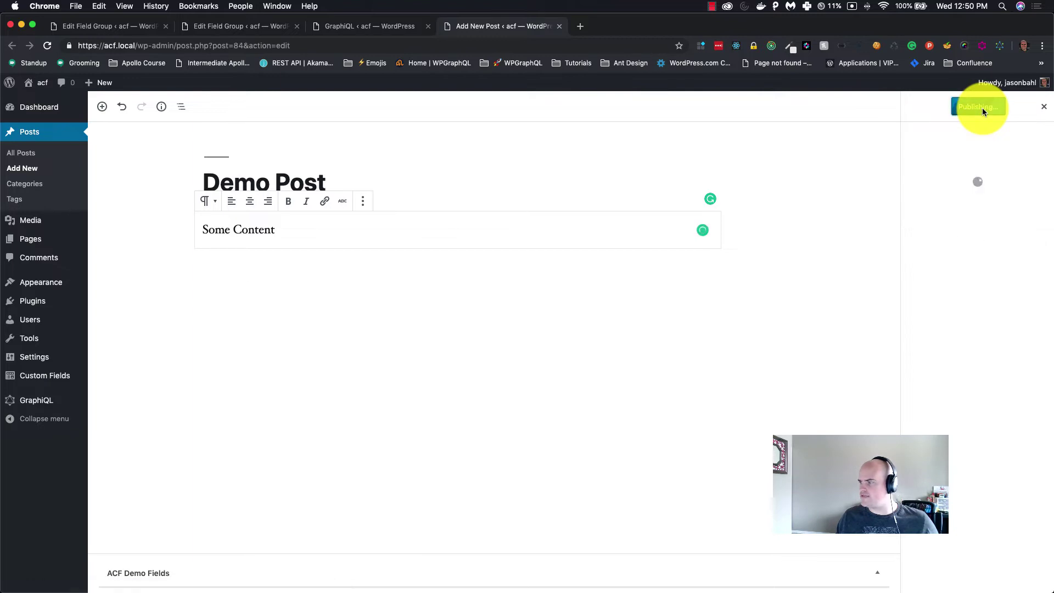
{"action": "left_click", "coordinate": [888, 138]}
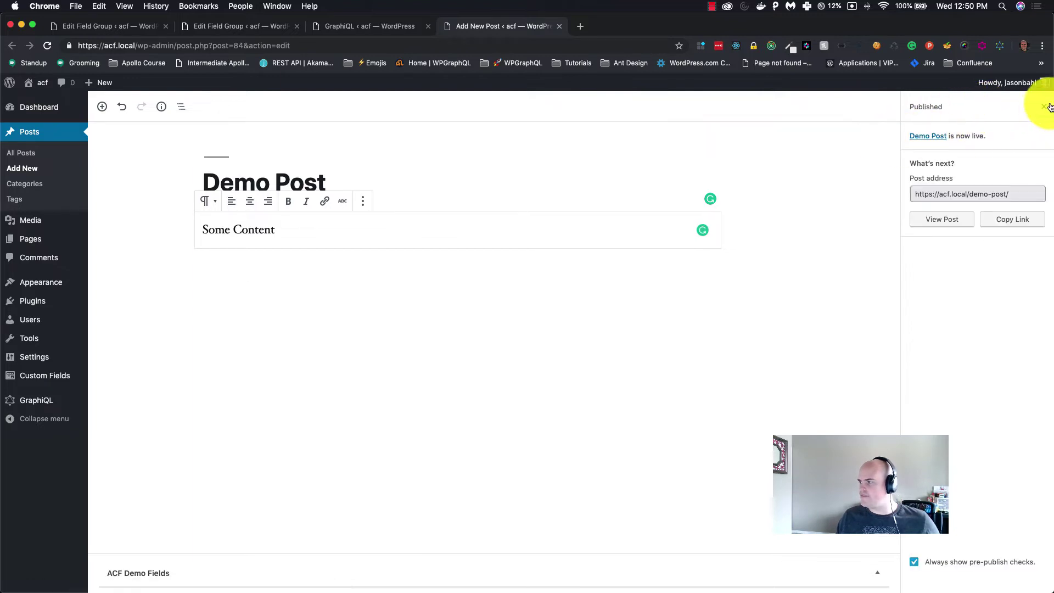
{"action": "left_click", "coordinate": [1046, 107]}
Rerun the GraphiQL query and highlight Demo Post's returned id, title and acfDemoFields block.
{"action": "left_click", "coordinate": [357, 26]}
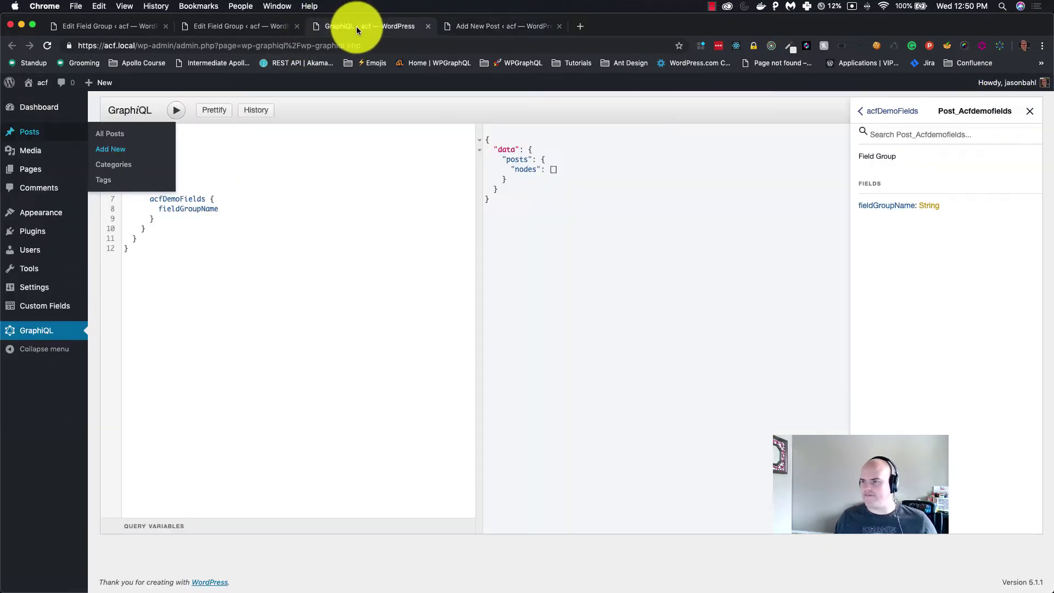
{"action": "left_click", "coordinate": [177, 111]}
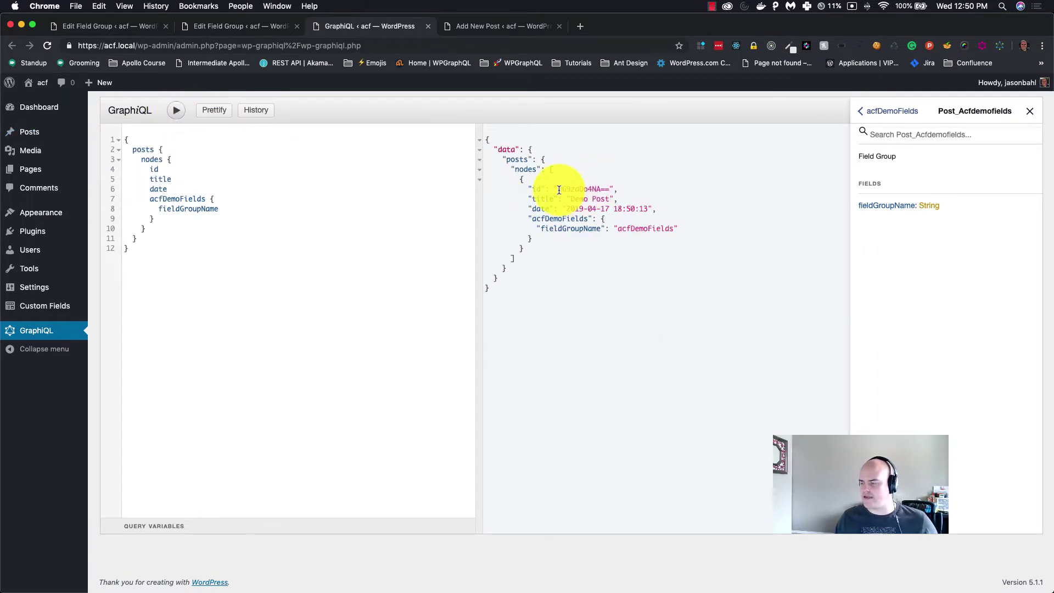
{"action": "left_click_drag", "start_coordinate": [559, 190], "coordinate": [606, 189]}
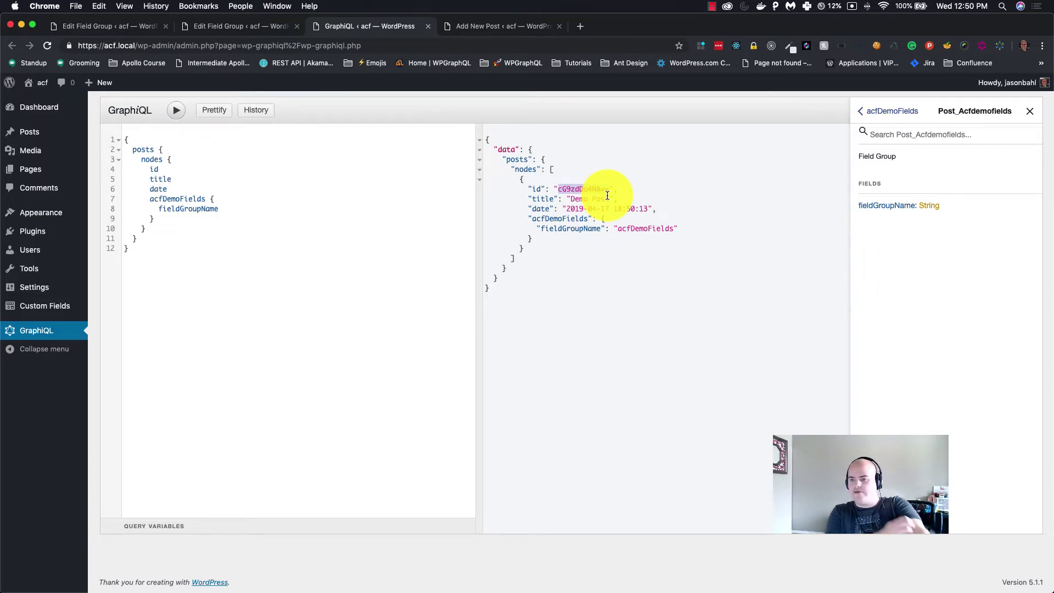
{"action": "left_click_drag", "start_coordinate": [571, 200], "coordinate": [647, 205]}
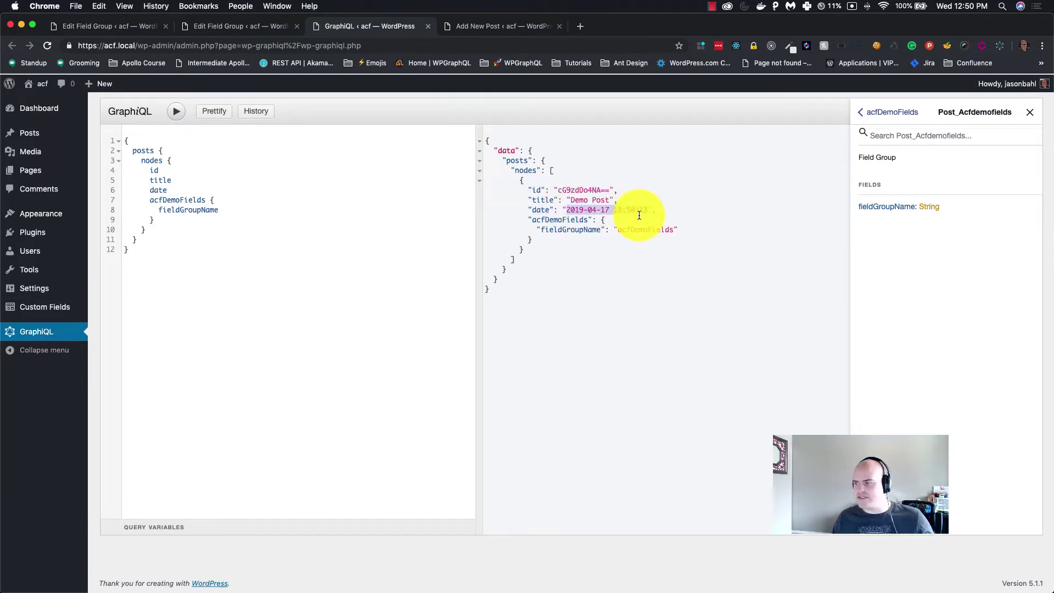
{"action": "left_click_drag", "start_coordinate": [528, 219], "coordinate": [540, 237]}
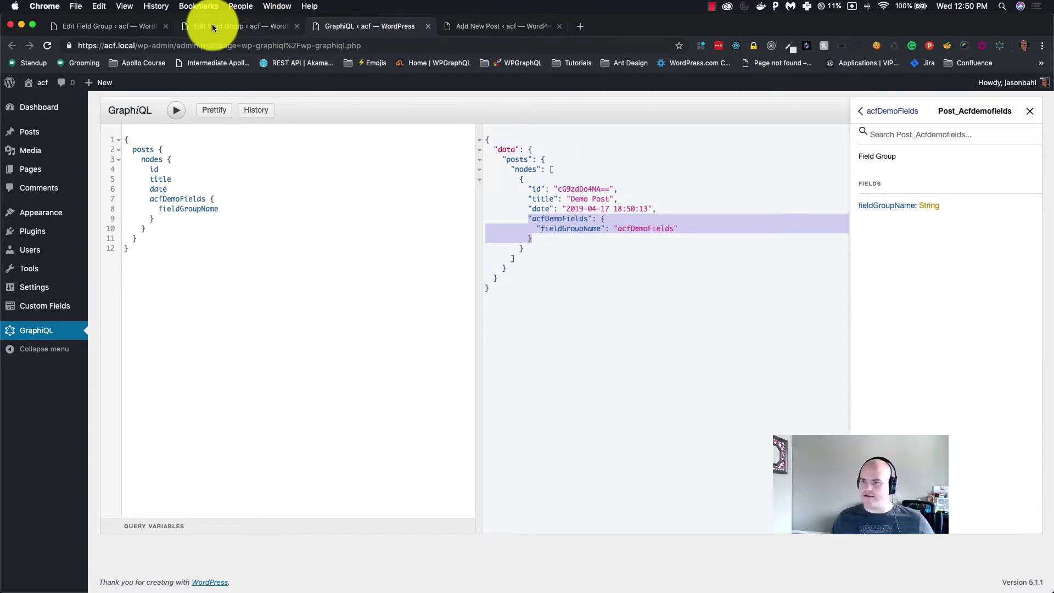
Add text field 'Just a Text Field' (just_a_text_field), update the group, and reload the Demo Post editor.
{"action": "left_click", "coordinate": [244, 28]}
{"action": "left_click", "coordinate": [849, 251]}
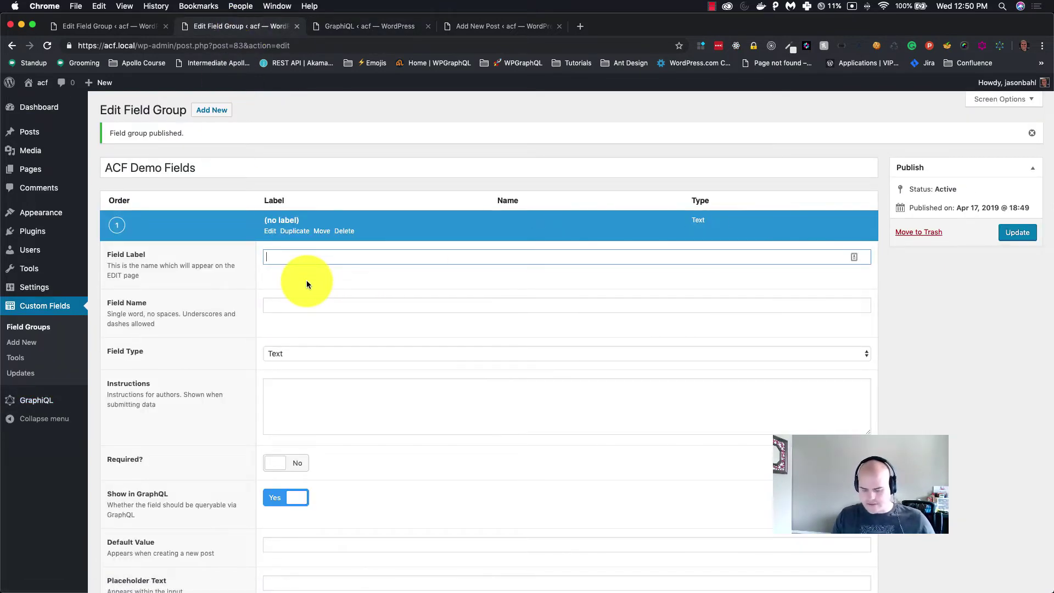
{"action": "type", "text": "Just a Text Field"}
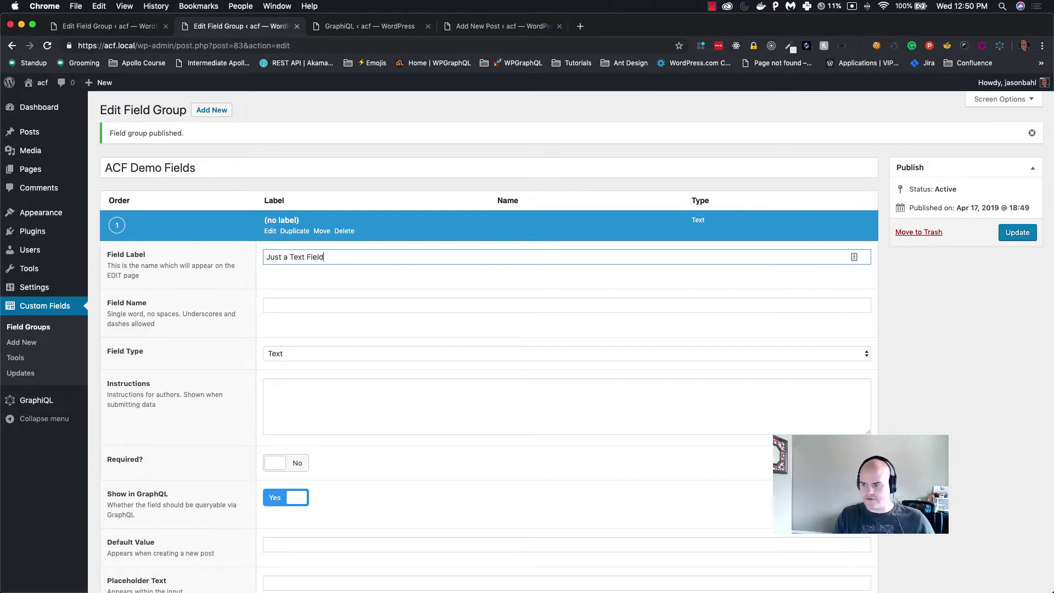
{"action": "key", "text": "Tab"}
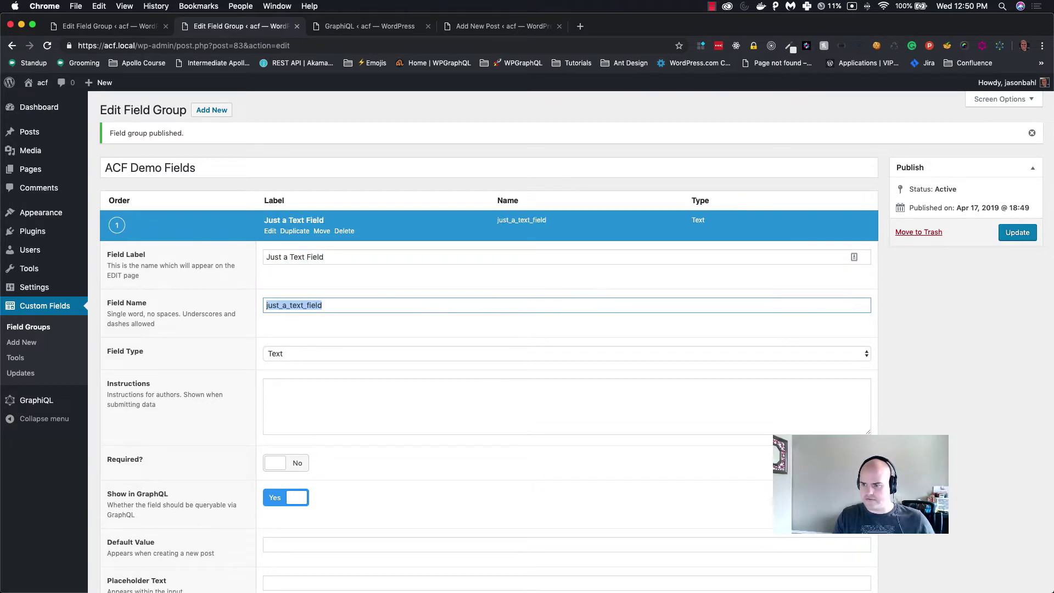
{"action": "scroll", "coordinate": [364, 354], "scroll_direction": "down", "scroll_amount": 10}
{"action": "scroll", "coordinate": [364, 356], "scroll_direction": "up", "scroll_amount": 1}
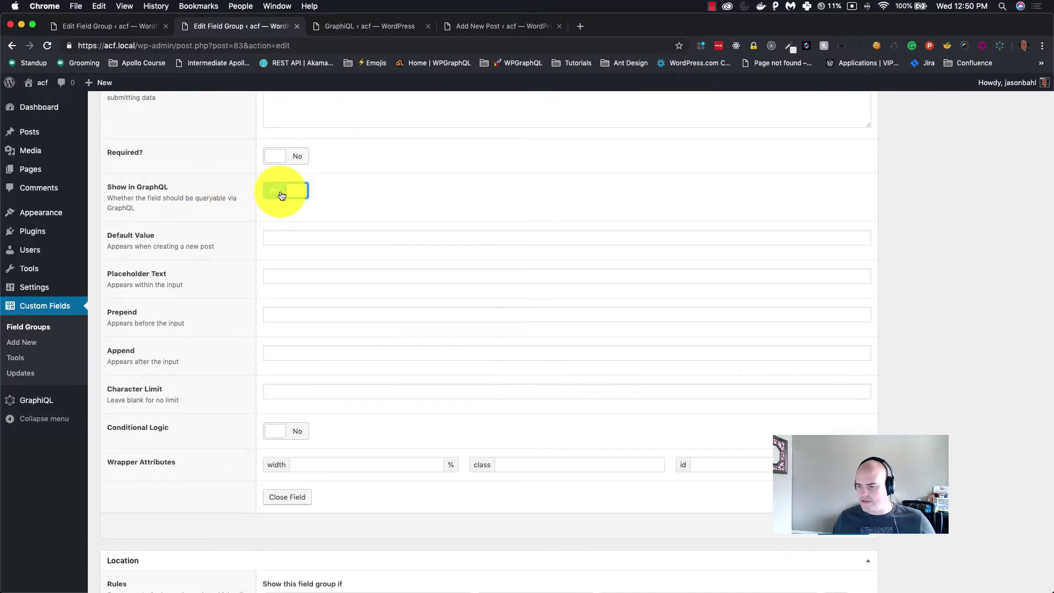
{"action": "scroll", "coordinate": [1005, 220], "scroll_direction": "up", "scroll_amount": 10}
{"action": "left_click", "coordinate": [1015, 233]}
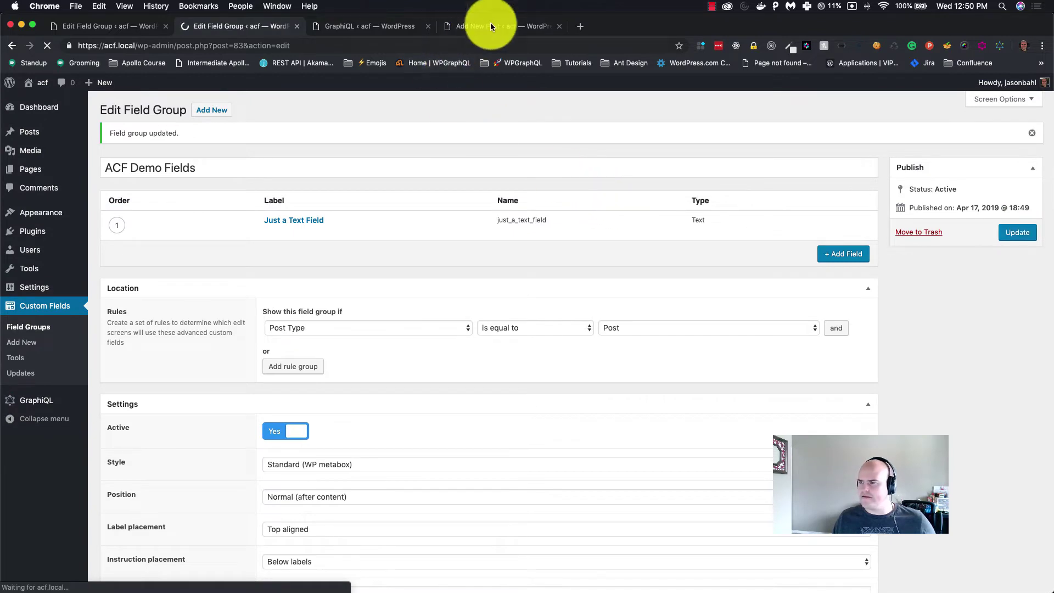
{"action": "left_click", "coordinate": [490, 25]}
{"action": "key", "text": "super+r"}
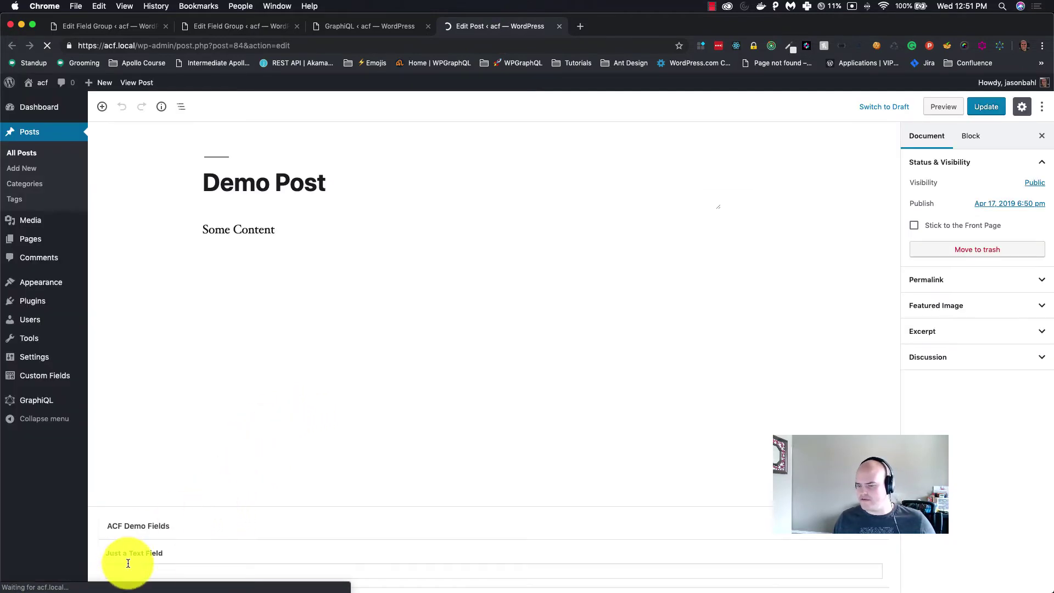
Enter 'Just a value' in Demo Post's Just a Text Field and update the post.
{"action": "left_click", "coordinate": [150, 567]}
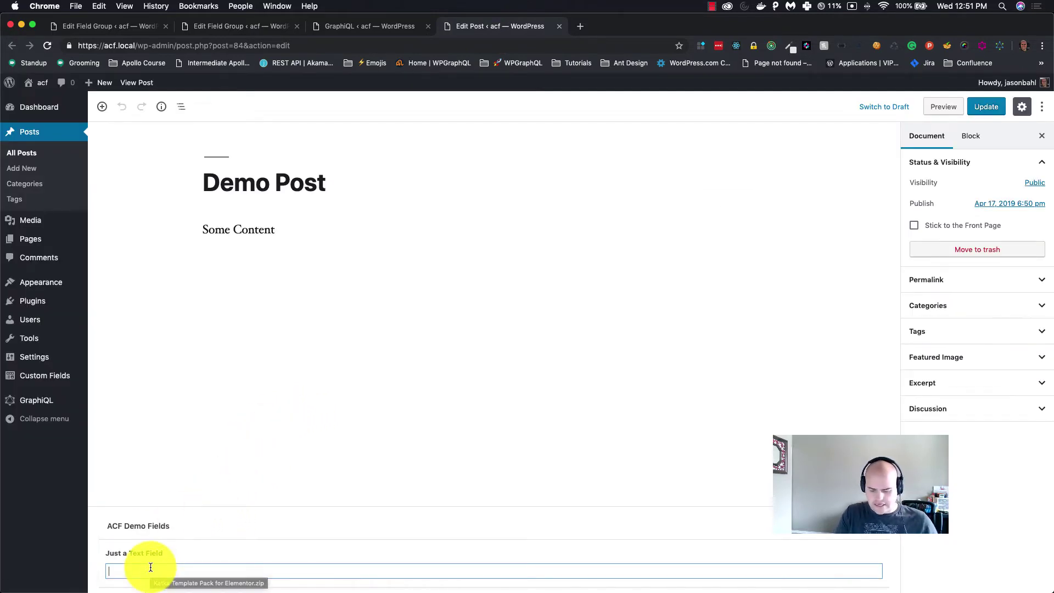
{"action": "type", "text": "Just a val"}
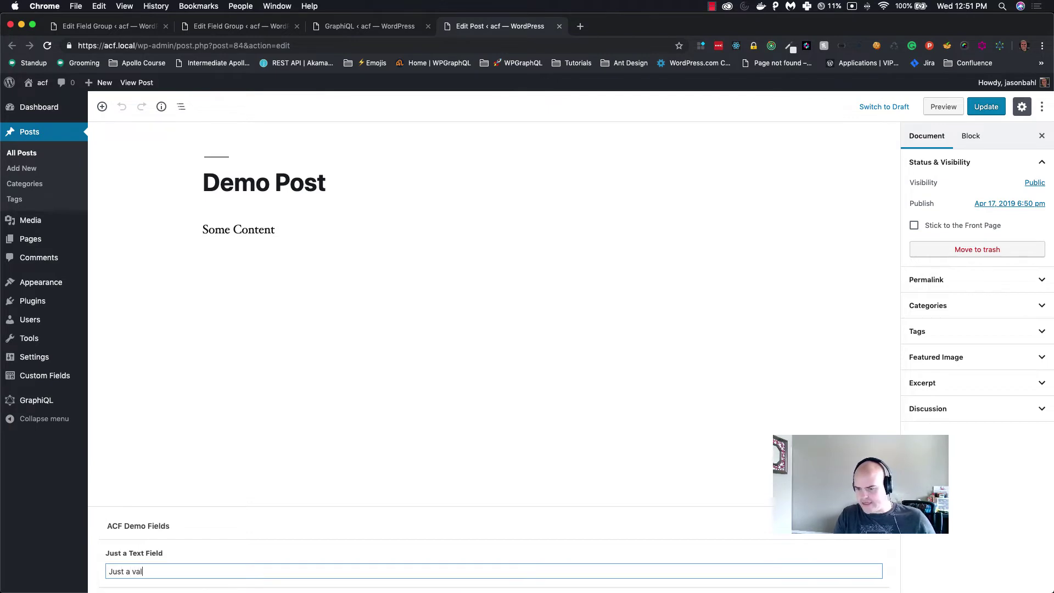
{"action": "type", "text": "ue"}
{"action": "left_click", "coordinate": [988, 106]}
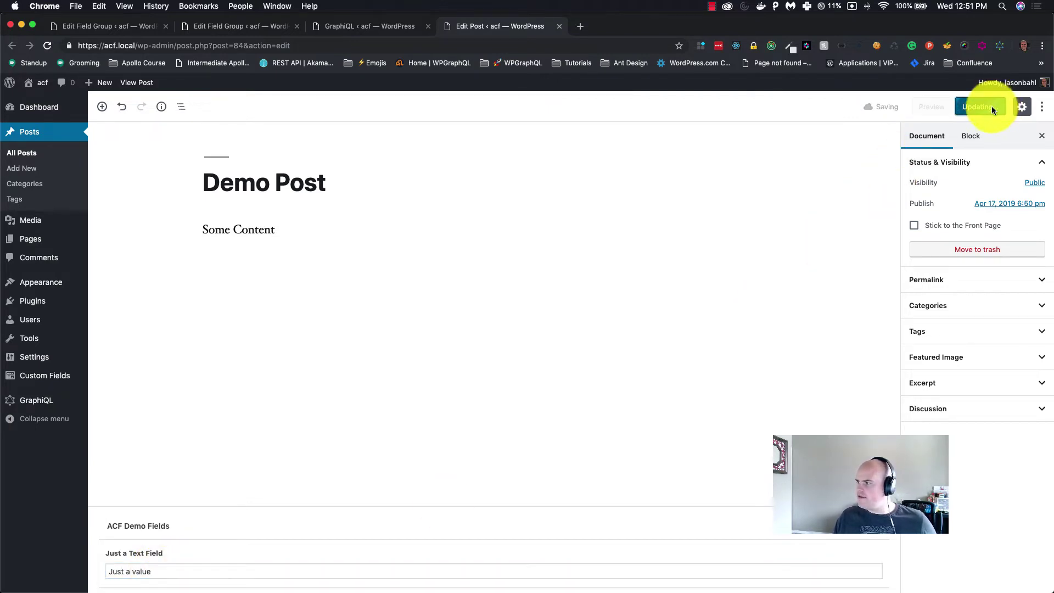
Reload GraphiQL and browse the Post_Acfdemofields field list in the schema docs.
{"action": "left_click", "coordinate": [372, 26]}
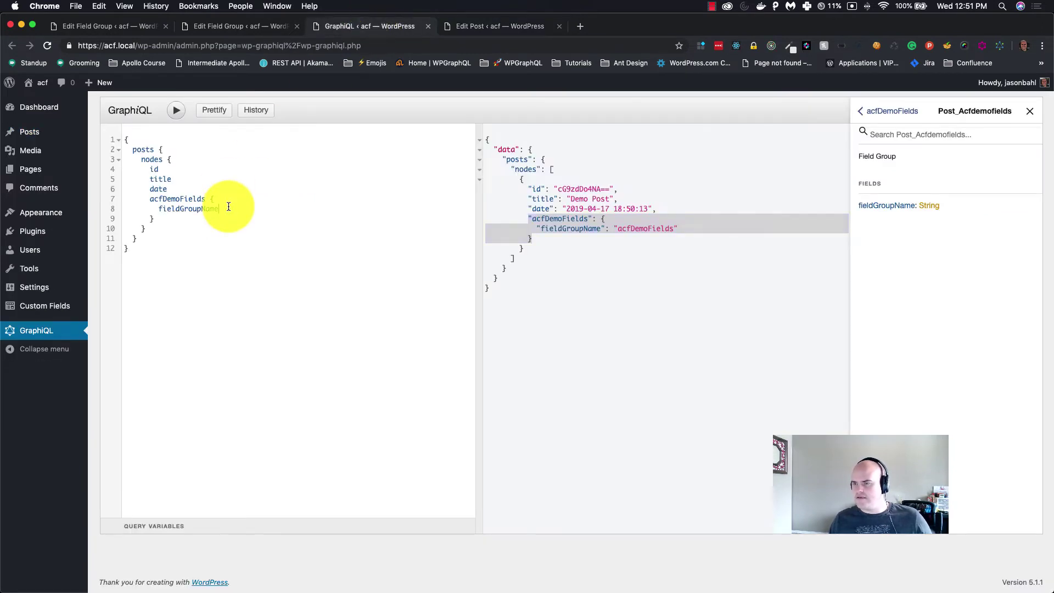
{"action": "key", "text": "super+r"}
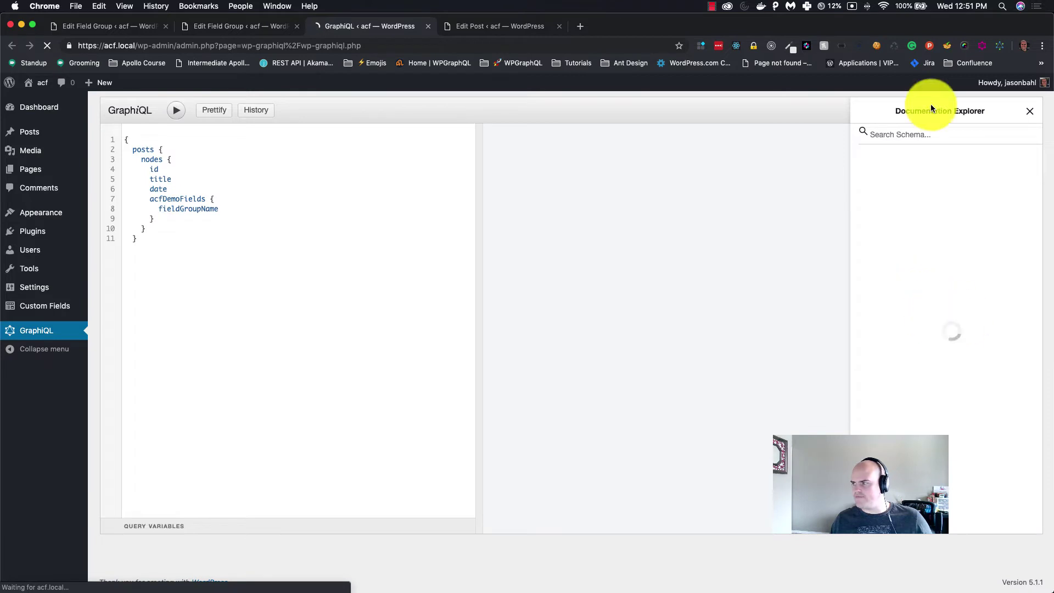
{"action": "left_click", "coordinate": [922, 137]}
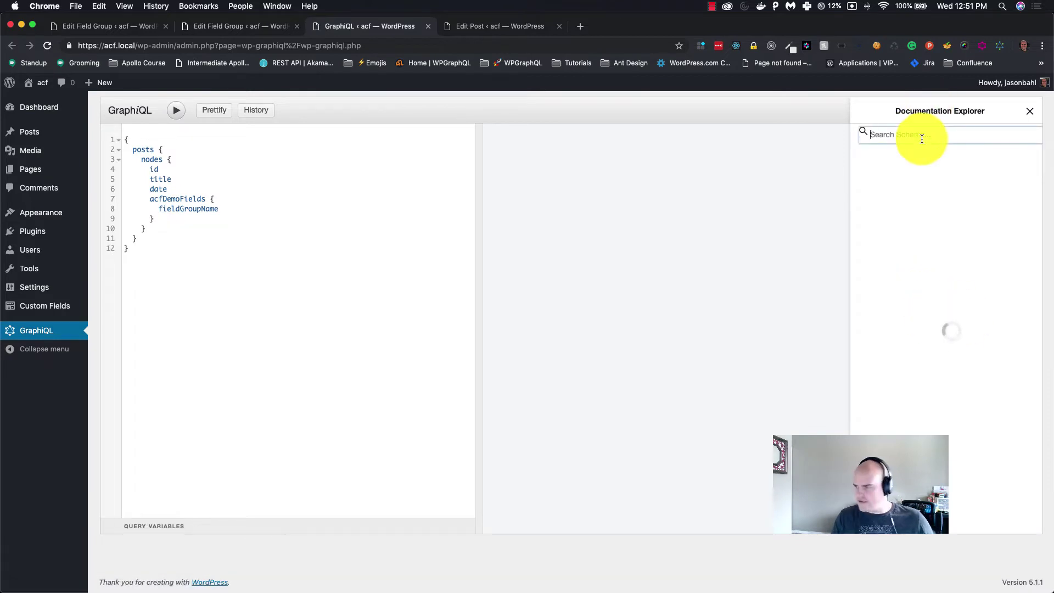
{"action": "type", "text": "ac"}
{"action": "type", "text": "g"}
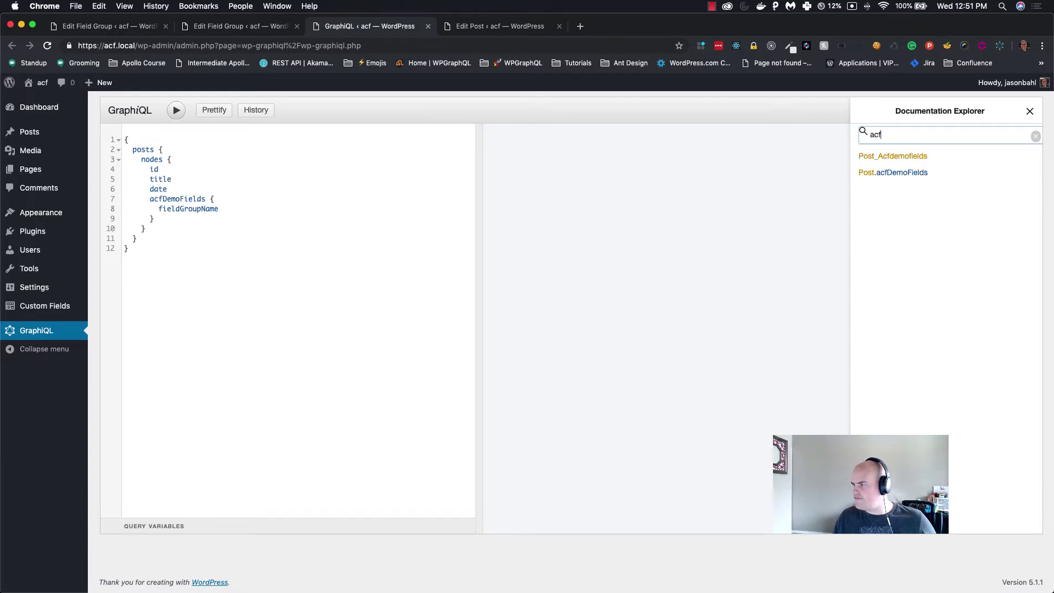
{"action": "left_click", "coordinate": [915, 171]}
{"action": "left_click", "coordinate": [907, 185]}
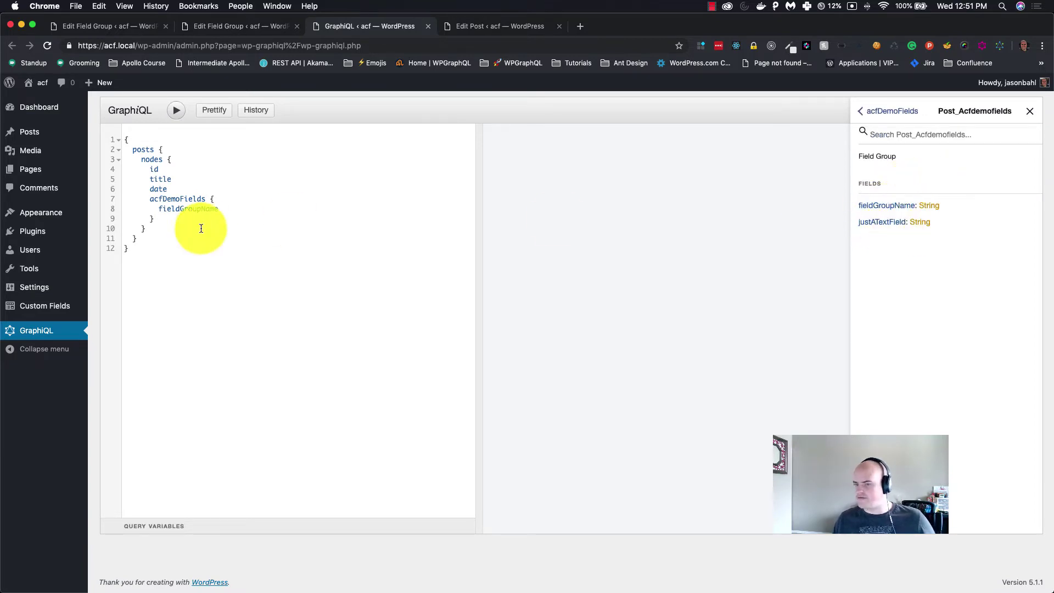
Add justATextField under fieldGroupName in the query and run it, returning 'Just a value'.
{"action": "left_click", "coordinate": [241, 210]}
{"action": "key", "text": "Return"}
{"action": "type", "text": "justATextField"}
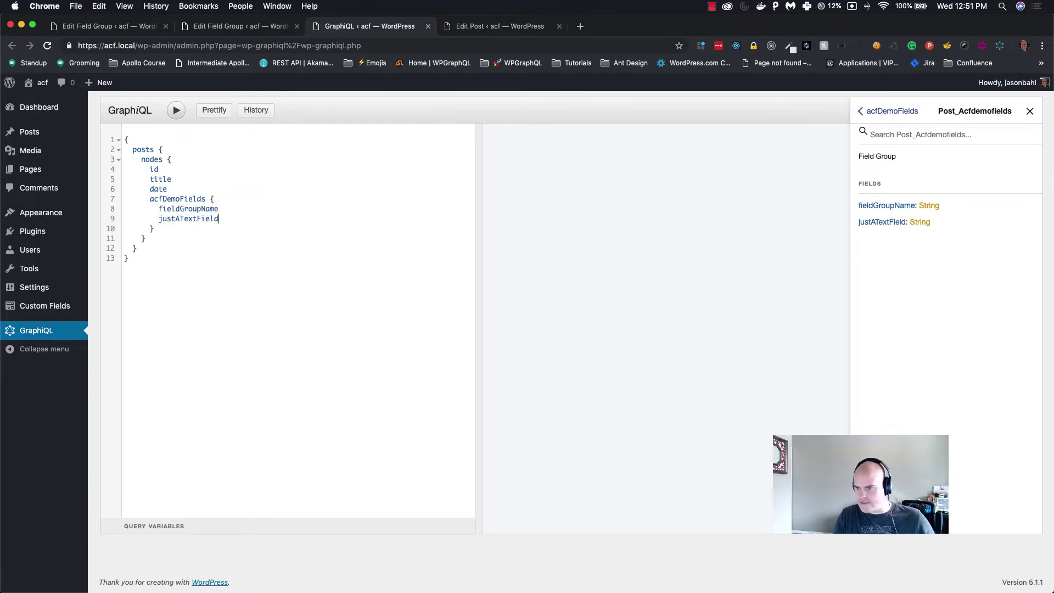
{"action": "left_click", "coordinate": [175, 111]}
{"action": "left_click_drag", "start_coordinate": [618, 238], "coordinate": [669, 239]}
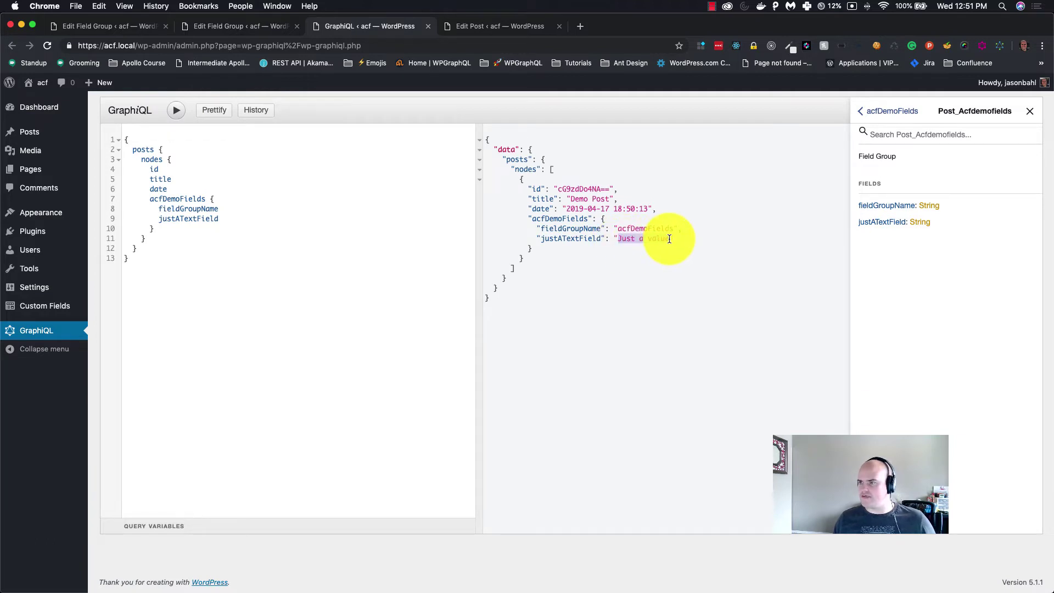
Replace the post's text field with 'asdfasdfasdfasdfasdfad', update, and rerun the GraphiQL query.
{"action": "left_click", "coordinate": [485, 29]}
{"action": "left_click", "coordinate": [196, 569]}
{"action": "key", "text": "super+a"}
{"action": "type", "text": "asdfasdfasdfasdfasdfad"}
{"action": "left_click", "coordinate": [986, 106]}
{"action": "left_click", "coordinate": [391, 26]}
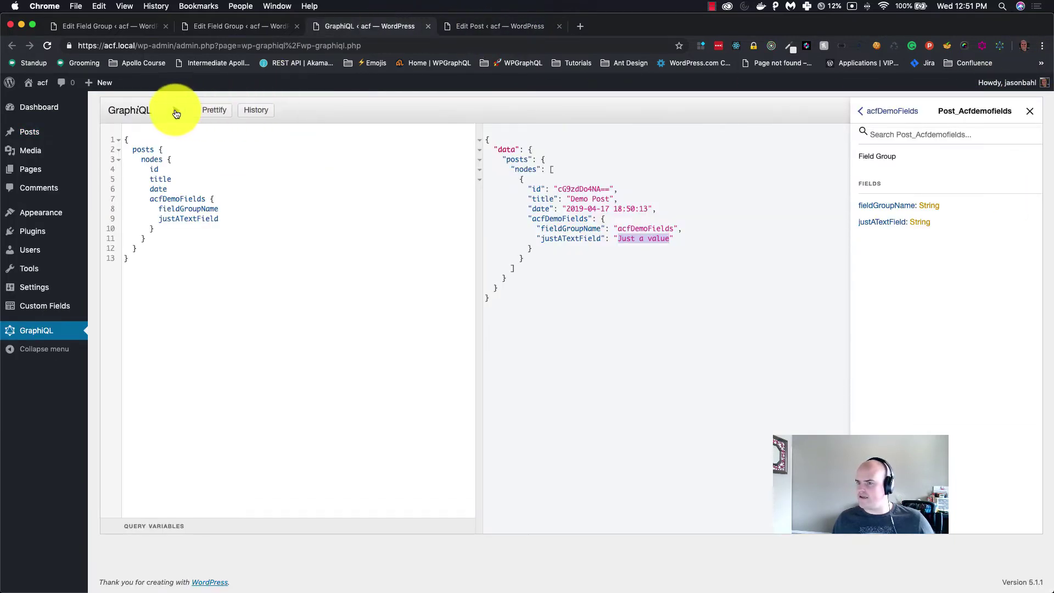
{"action": "left_click", "coordinate": [174, 111]}
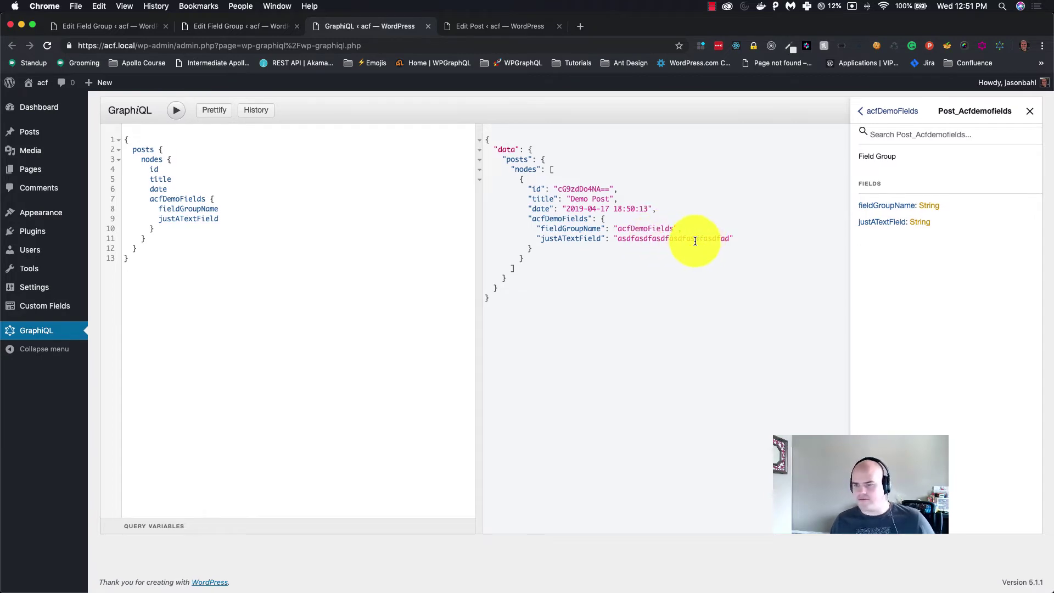
Add a 'Text Area' field (text_area) to ACF Demo Fields and update the group.
{"action": "left_click", "coordinate": [226, 27]}
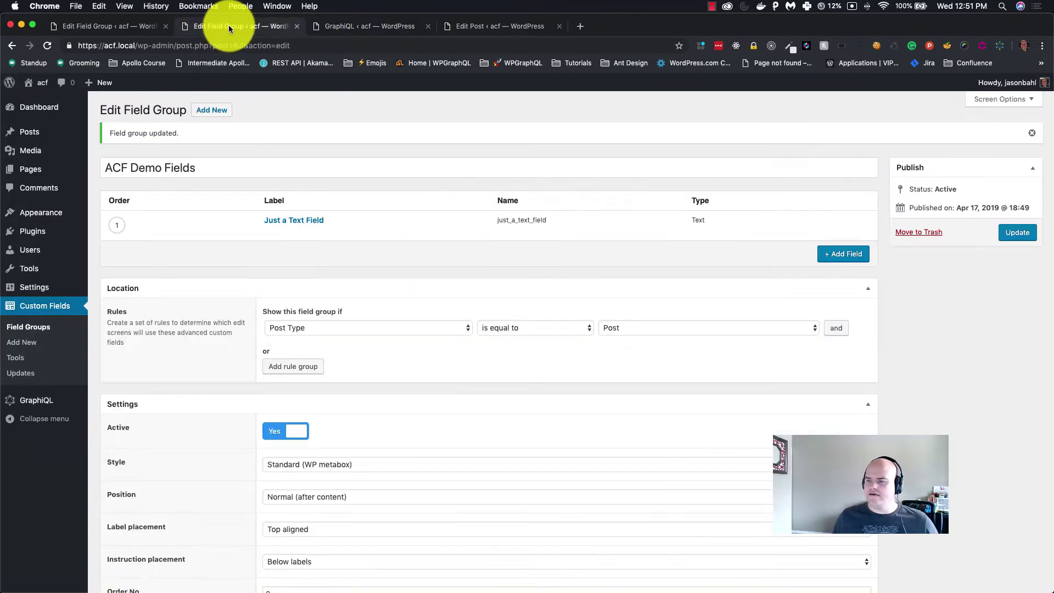
{"action": "left_click", "coordinate": [842, 252]}
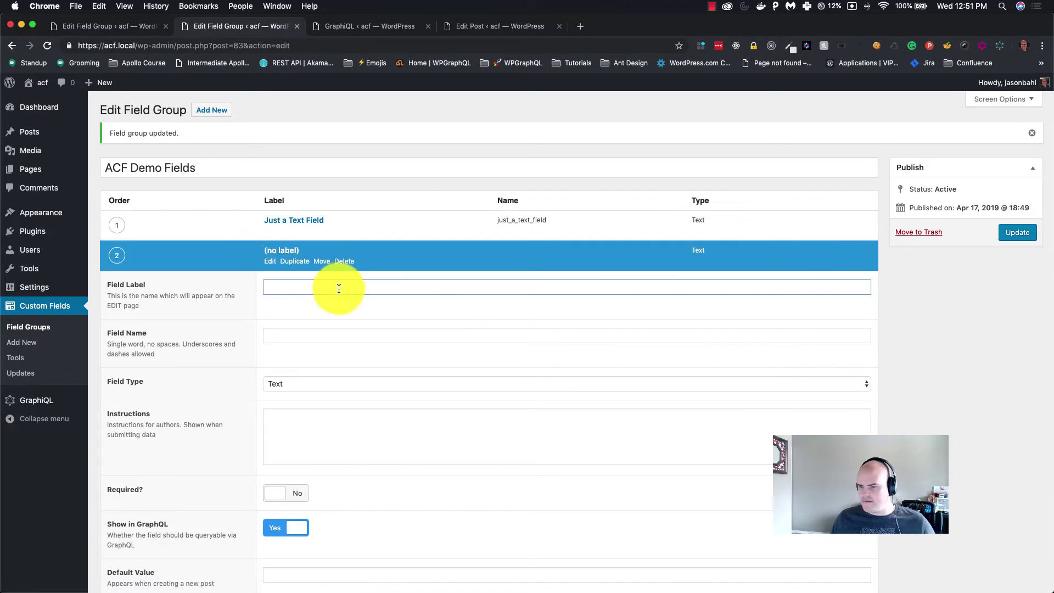
{"action": "type", "text": "Text Area"}
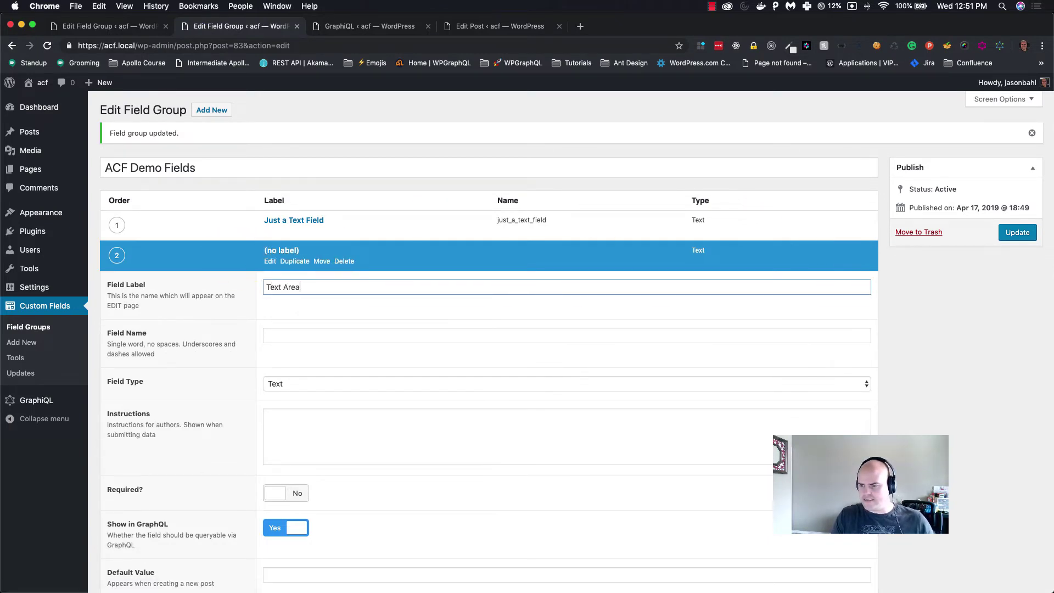
{"action": "key", "text": "Tab"}
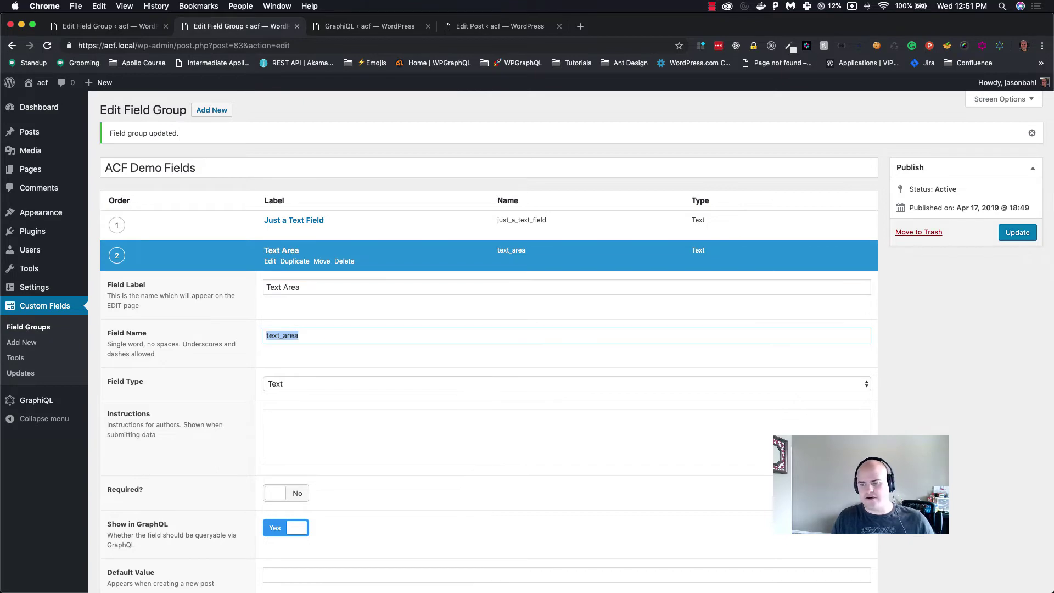
{"action": "left_click", "coordinate": [1013, 232]}
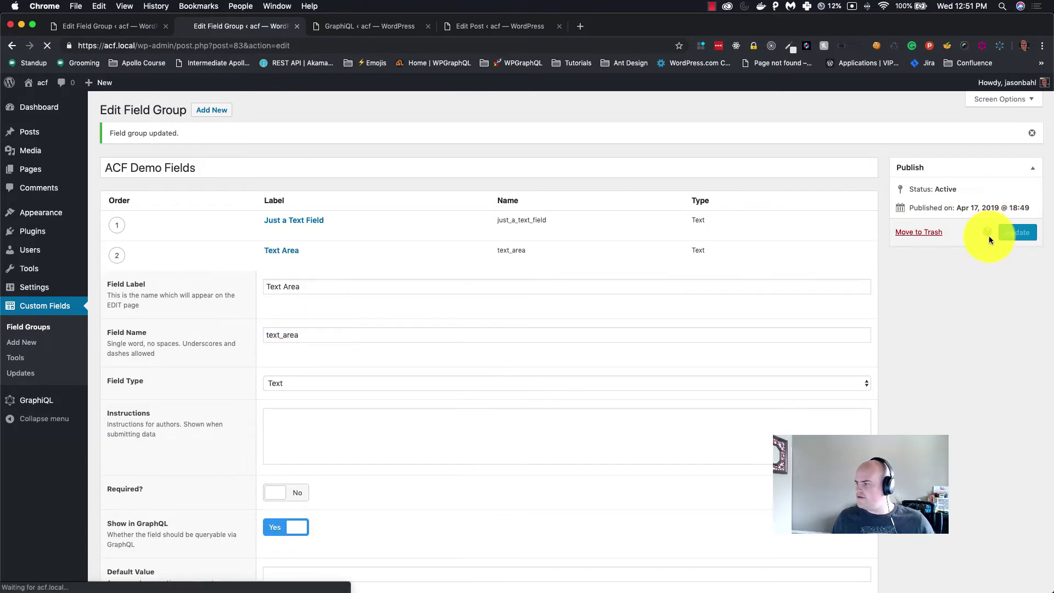
{"action": "left_click", "coordinate": [339, 28]}
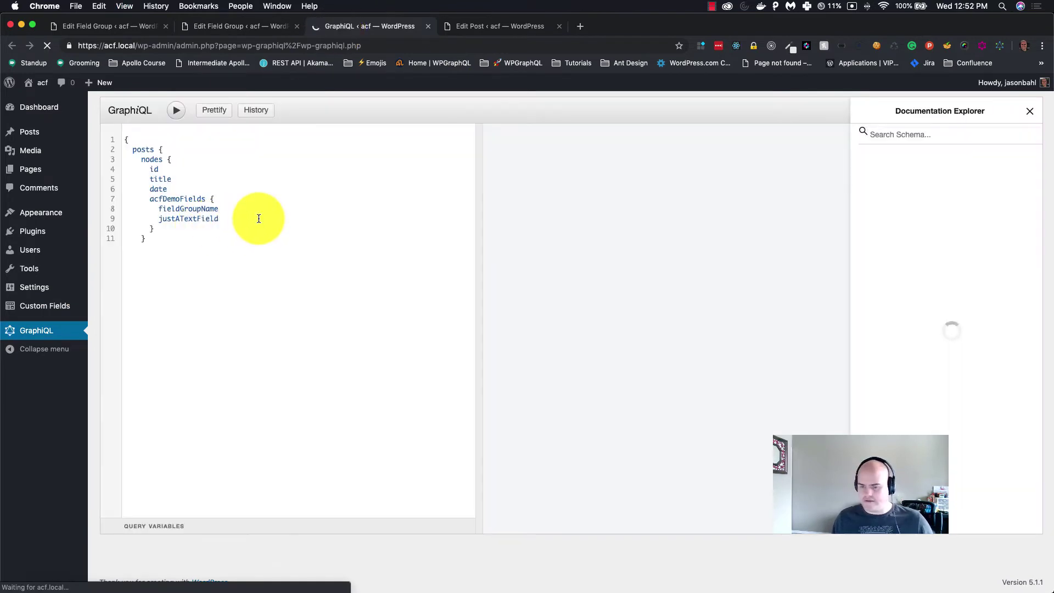
Add textArea under justATextField in acfDemoFields, run the query, and reload the Demo Post editor.
{"action": "left_click", "coordinate": [259, 218]}
{"action": "key", "text": "Return"}
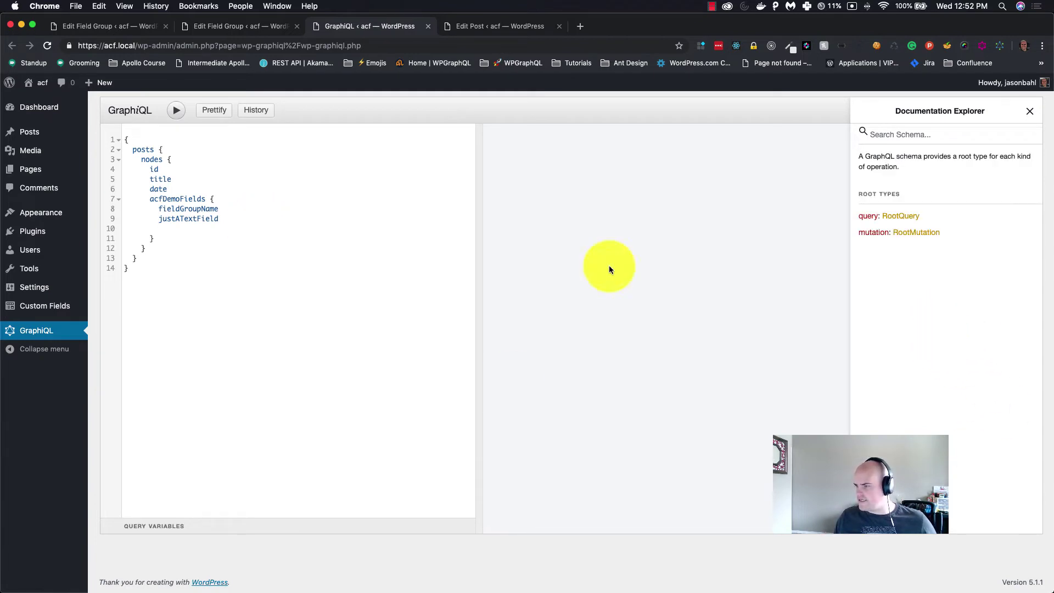
{"action": "type", "text": "tex"}
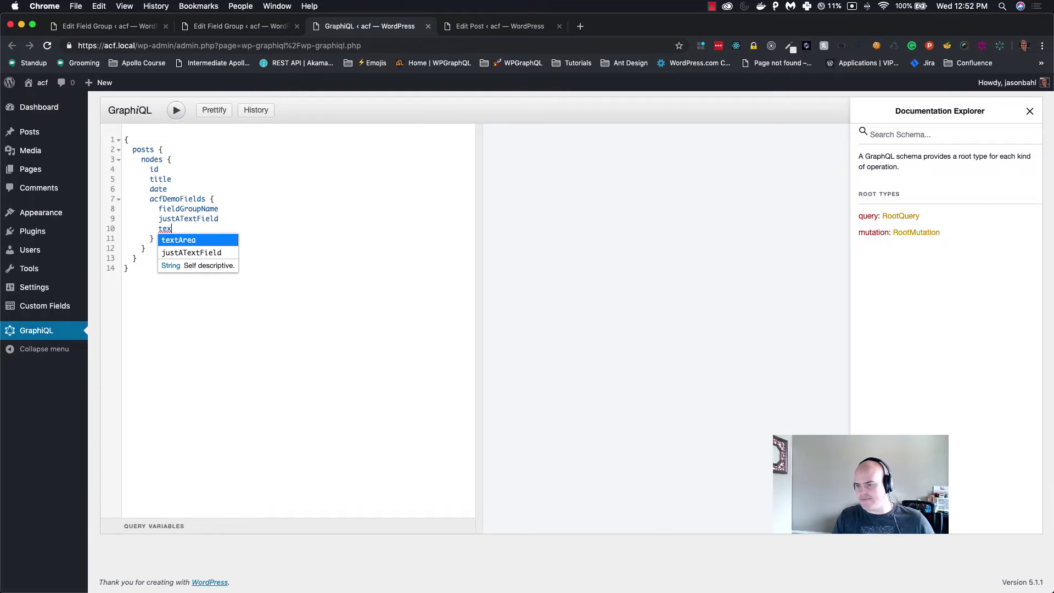
{"action": "key", "text": "Return"}
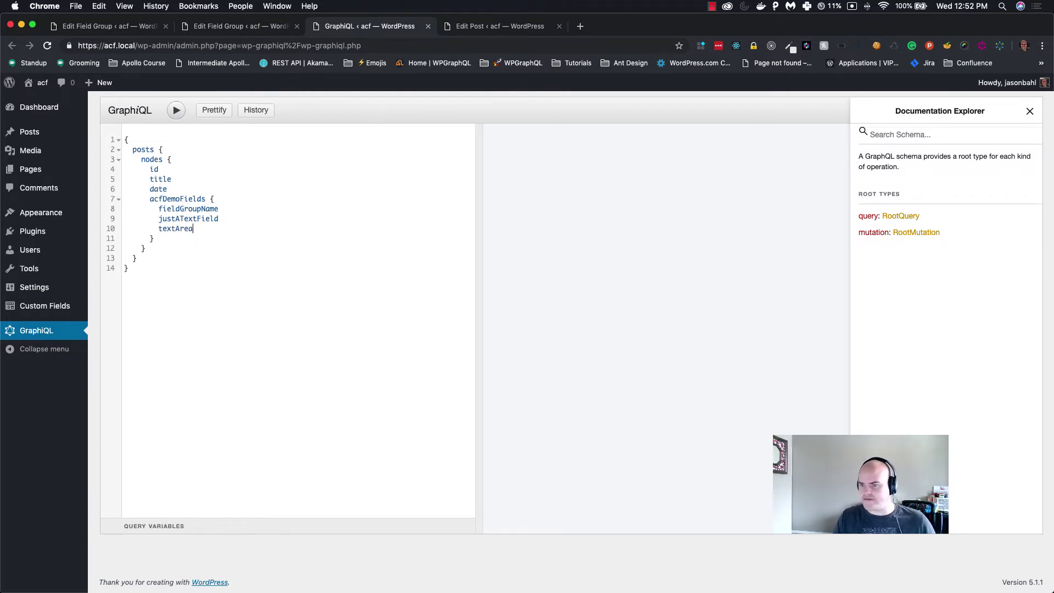
{"action": "left_click", "coordinate": [174, 112]}
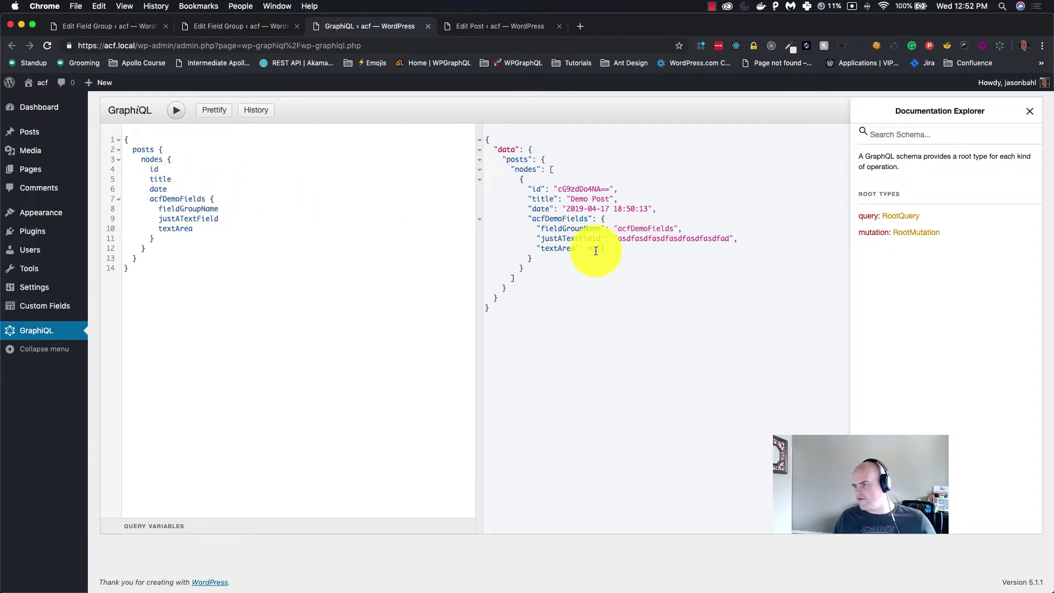
{"action": "left_click", "coordinate": [487, 26]}
{"action": "key", "text": "super+r"}
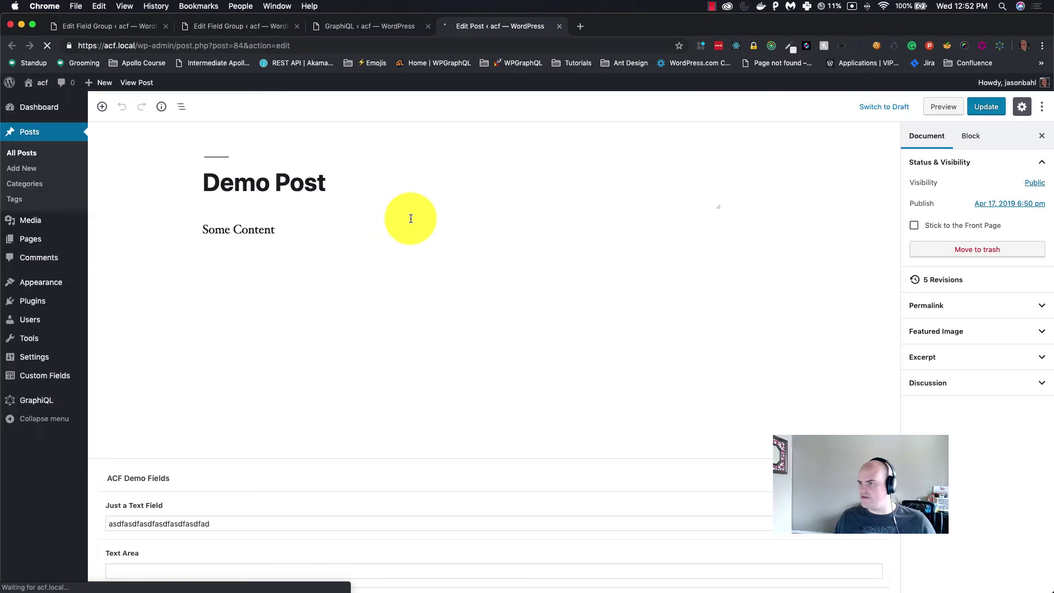
Enter 'asdfasdfasd' in the Demo Post's Text Area field and update the post.
{"action": "left_click", "coordinate": [154, 565]}
{"action": "type", "text": "asdfasdfasd"}
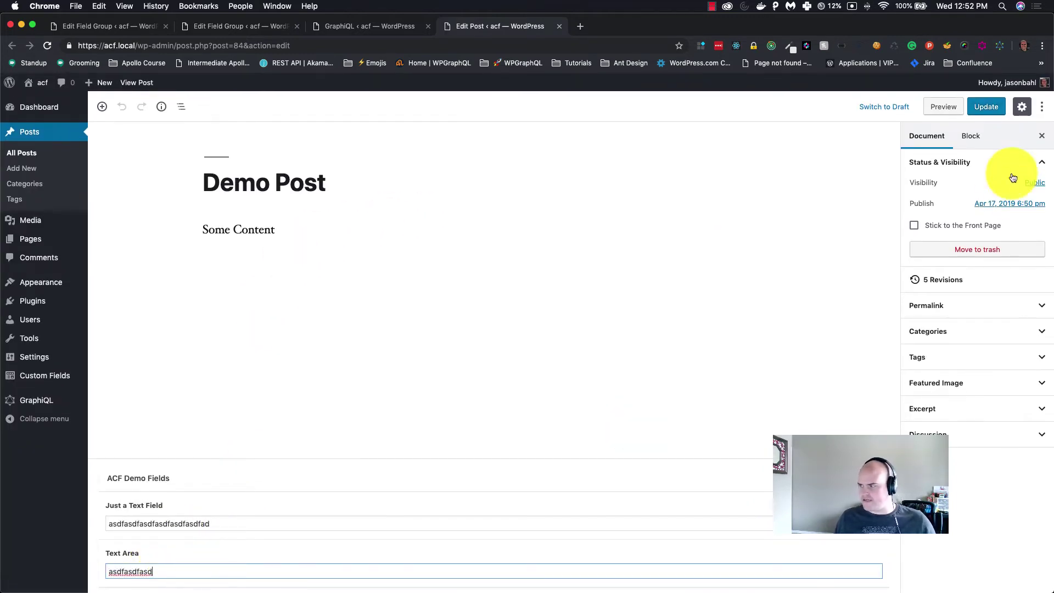
{"action": "left_click", "coordinate": [986, 108]}
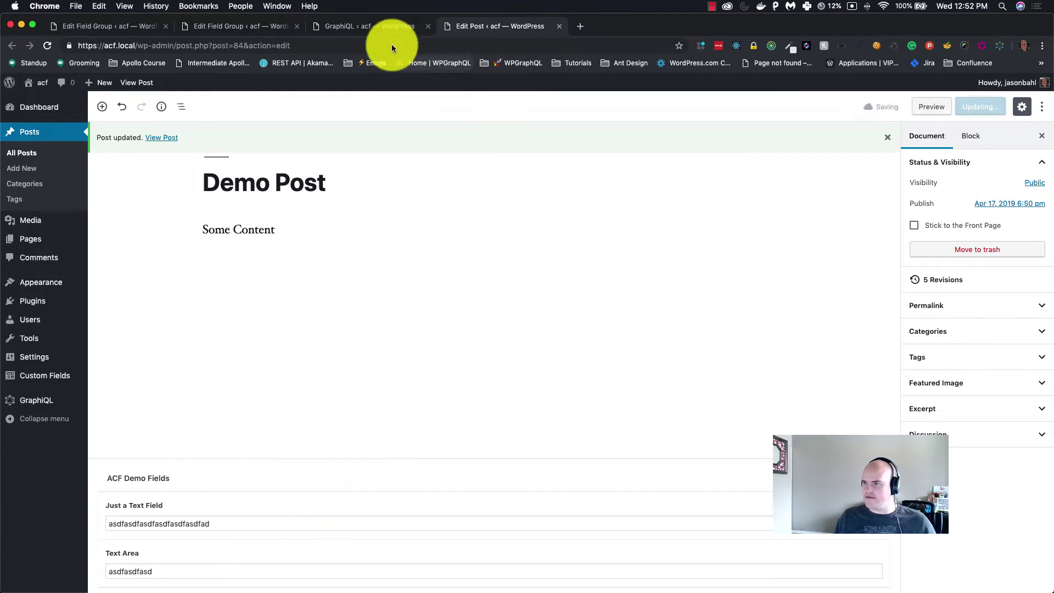
Change the Text Area field's type from Text to Text Area and update the field group.
{"action": "left_click", "coordinate": [231, 32]}
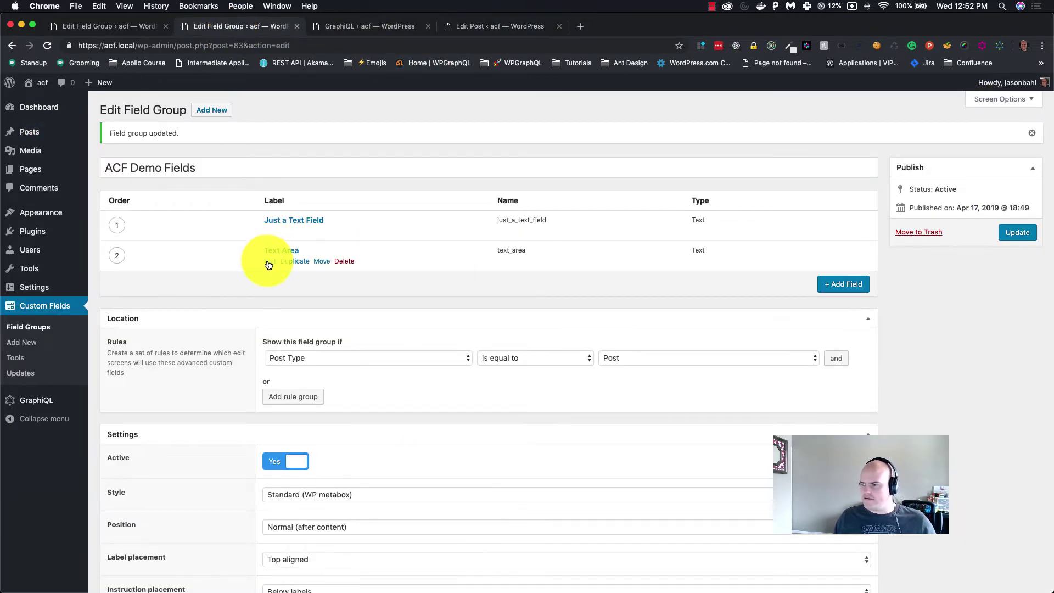
{"action": "left_click", "coordinate": [275, 265]}
{"action": "left_click", "coordinate": [281, 384]}
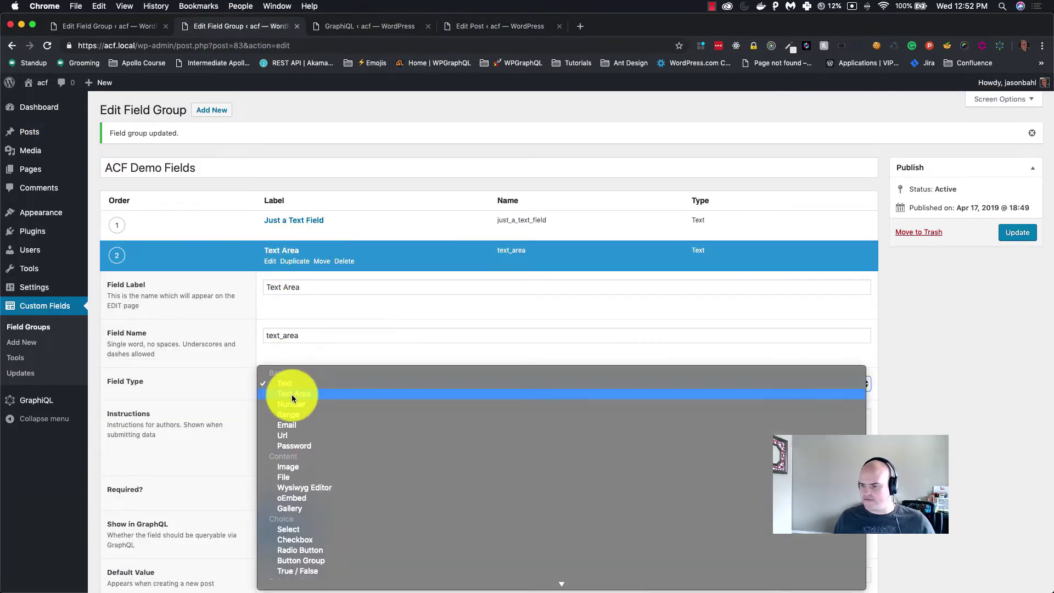
{"action": "left_click", "coordinate": [291, 394]}
{"action": "left_click", "coordinate": [1017, 232]}
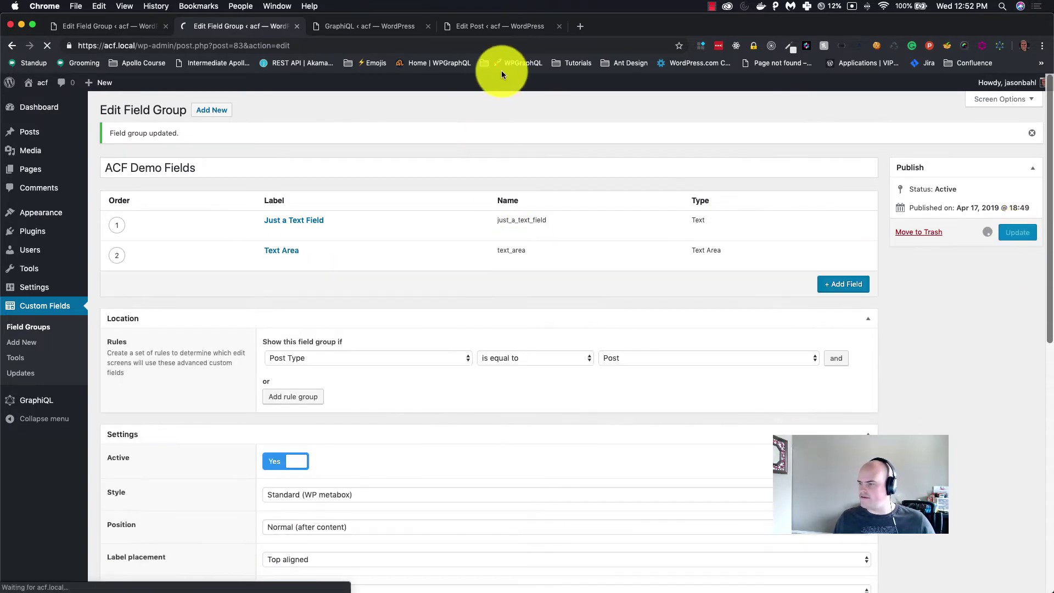
{"action": "left_click", "coordinate": [490, 30]}
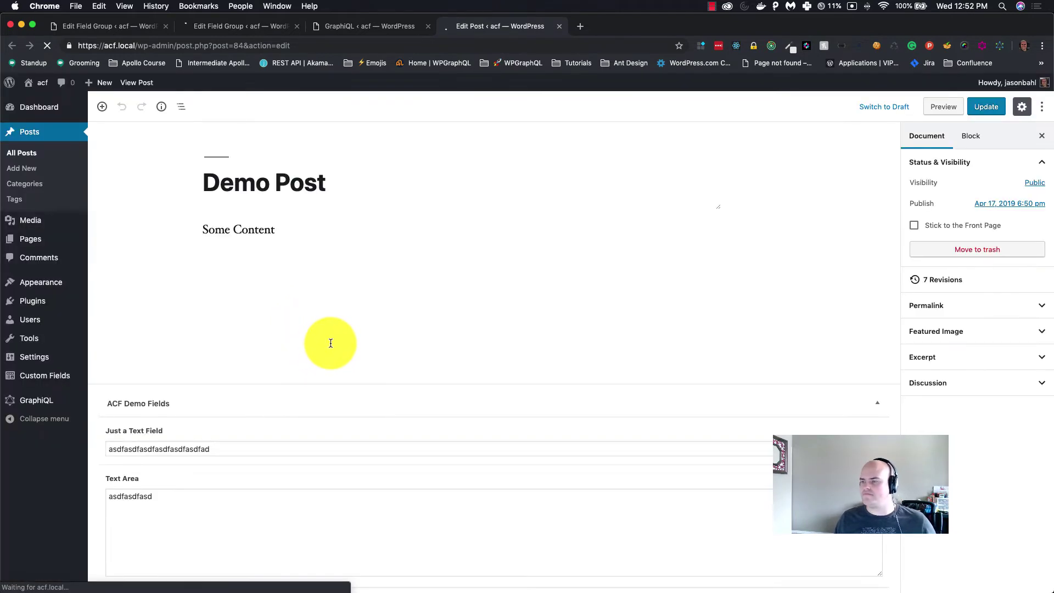
Type several lines of text into the Text Area and update the post.
{"action": "left_click", "coordinate": [204, 527]}
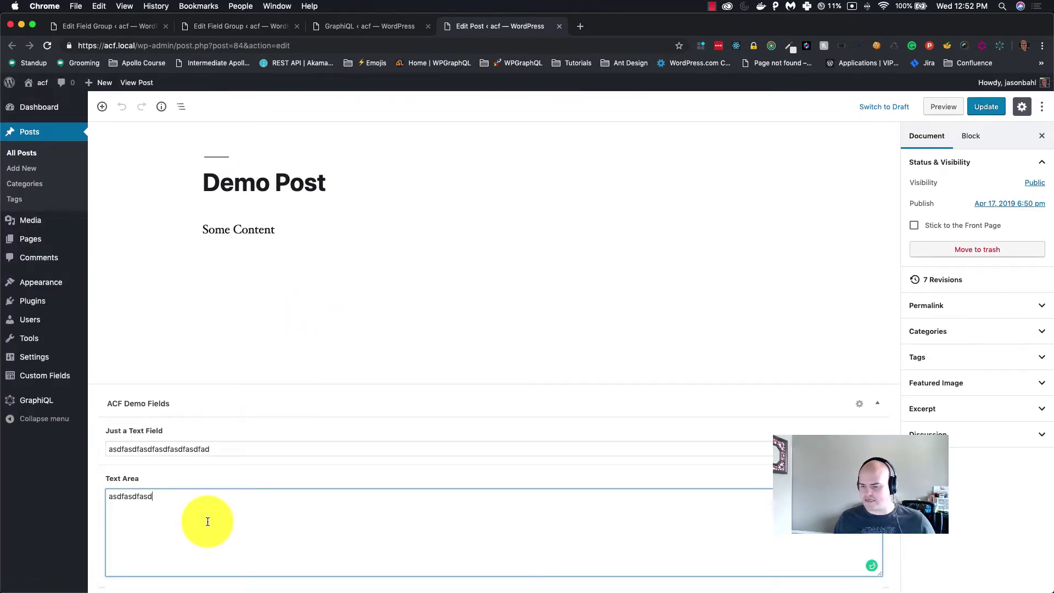
{"action": "type", "text": "a sdfasd fas dfasdf asdf asd fasdfa"}
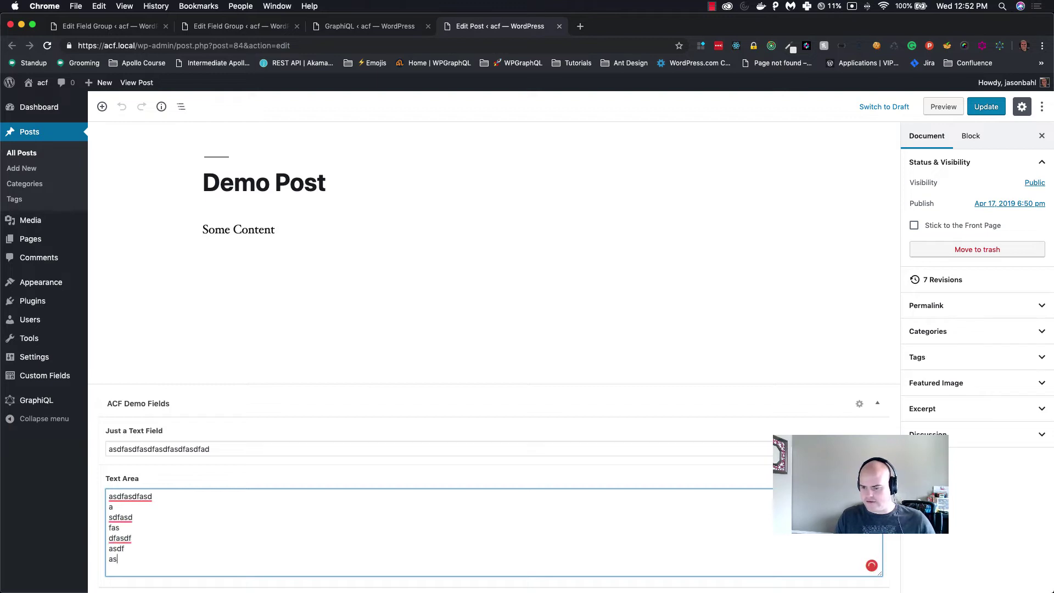
{"action": "left_click", "coordinate": [986, 107]}
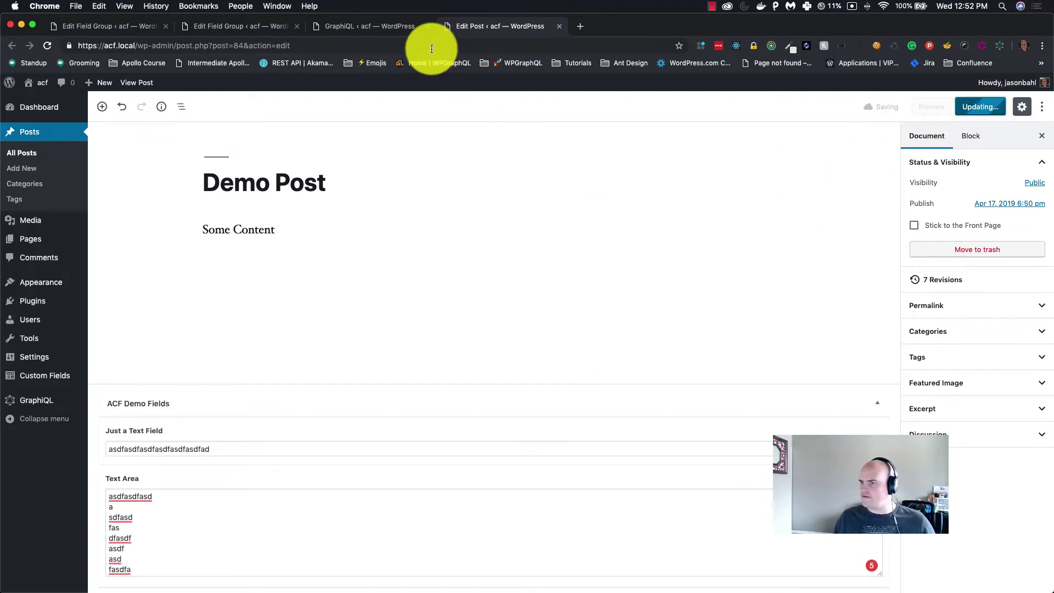
Re-run the GraphiQL query and check that textArea comes back with \r\n line breaks.
{"action": "left_click", "coordinate": [374, 28]}
{"action": "left_click", "coordinate": [177, 111]}
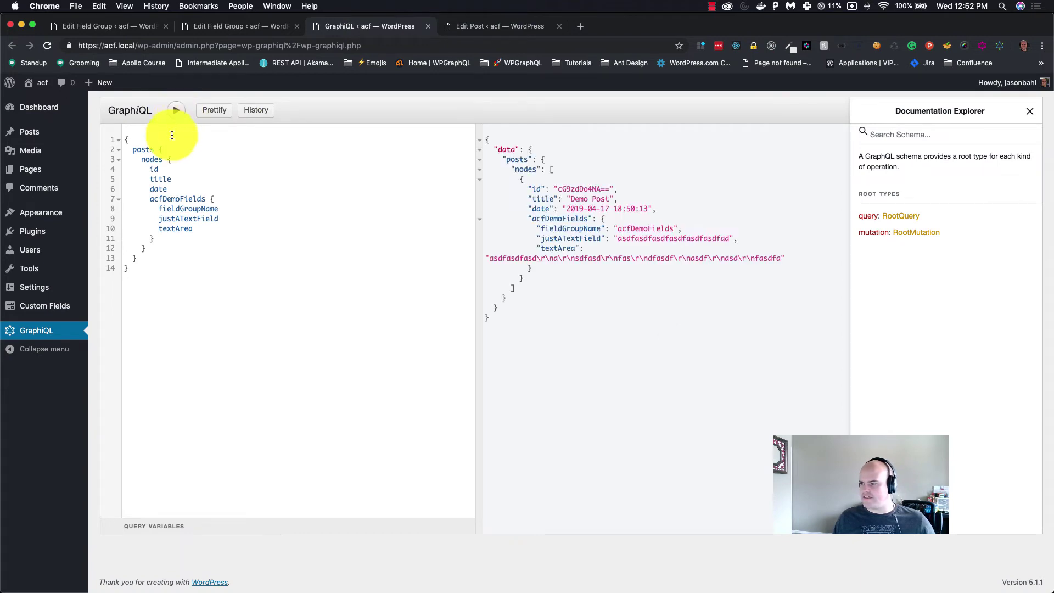
{"action": "left_click_drag", "start_coordinate": [491, 260], "coordinate": [763, 259]}
{"action": "left_click", "coordinate": [206, 229]}
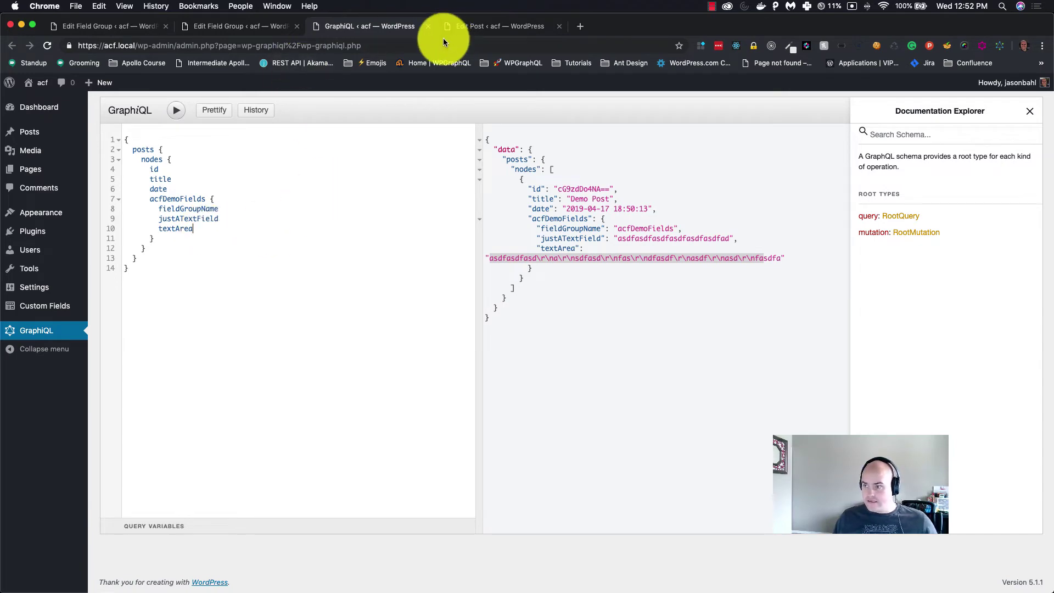
{"action": "left_click", "coordinate": [249, 25]}
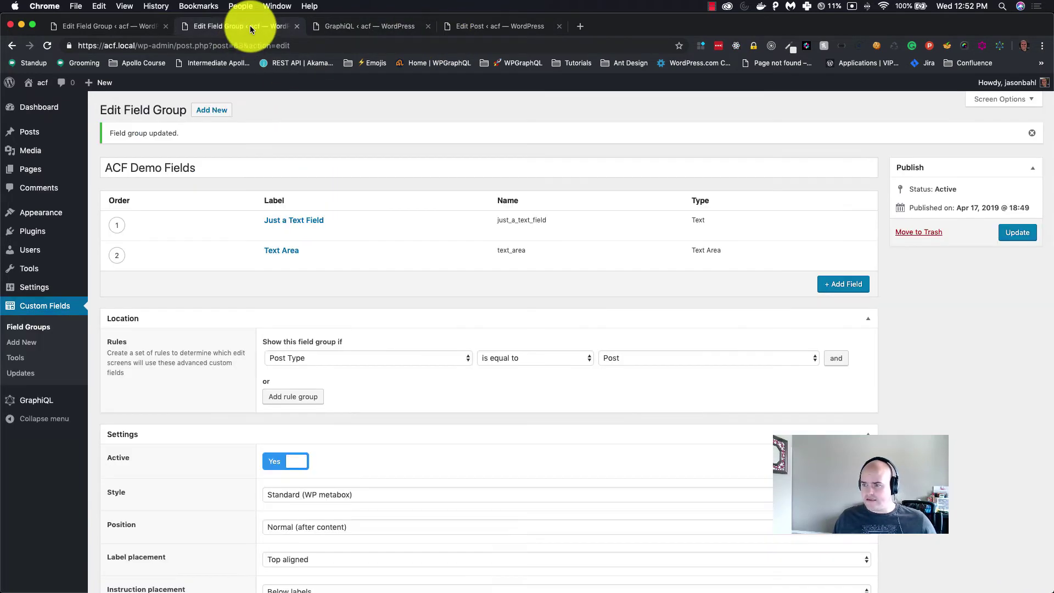
Add a third field of type Image labelled 'My Favorite Image' (my_favorite_image) and update the group.
{"action": "left_click", "coordinate": [823, 283]}
{"action": "left_click", "coordinate": [285, 414]}
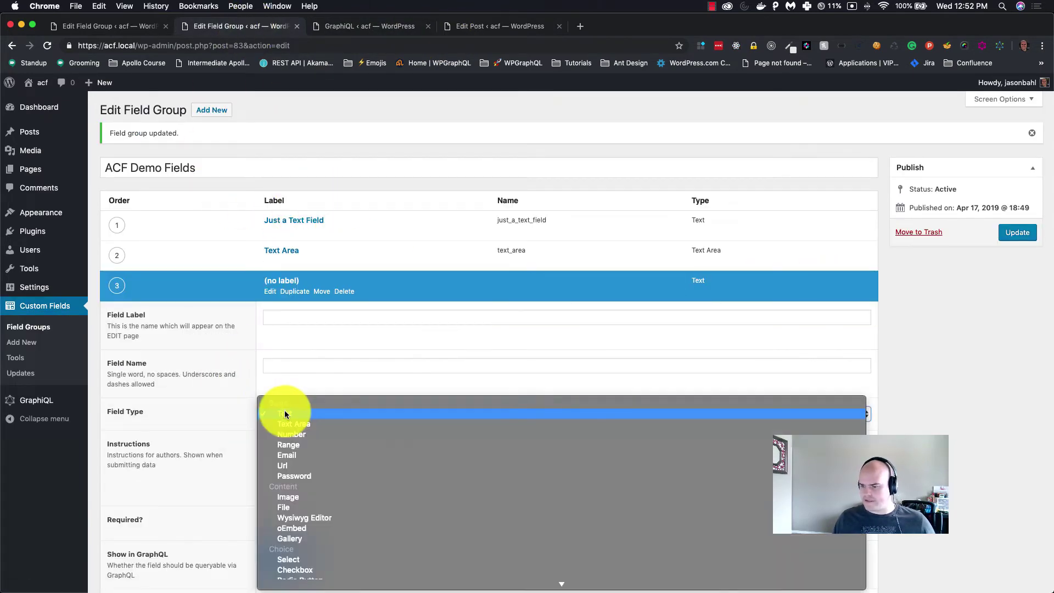
{"action": "left_click", "coordinate": [297, 497]}
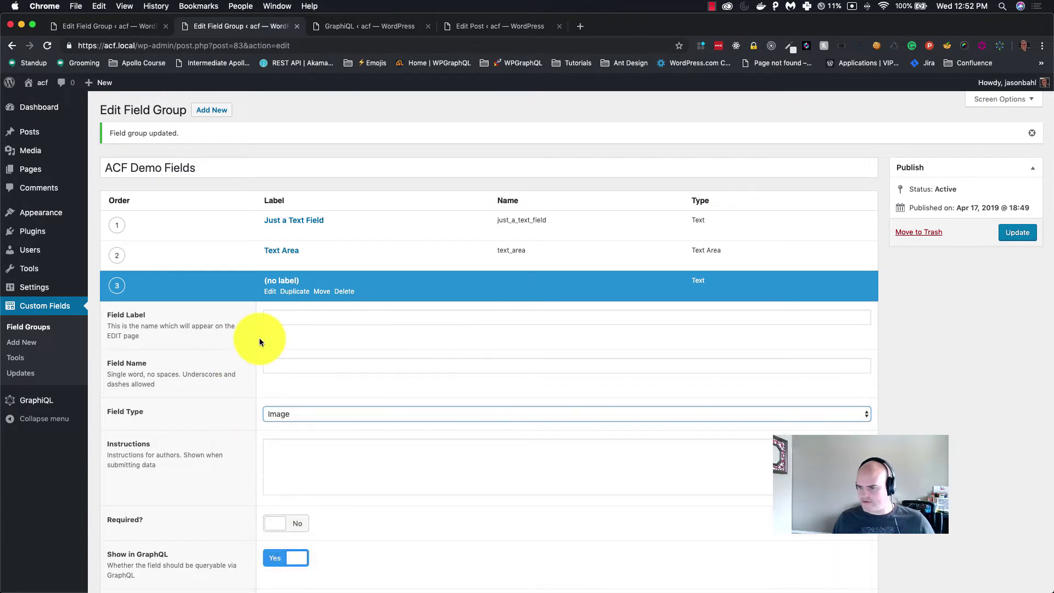
{"action": "left_click", "coordinate": [275, 311]}
{"action": "type", "text": "My"}
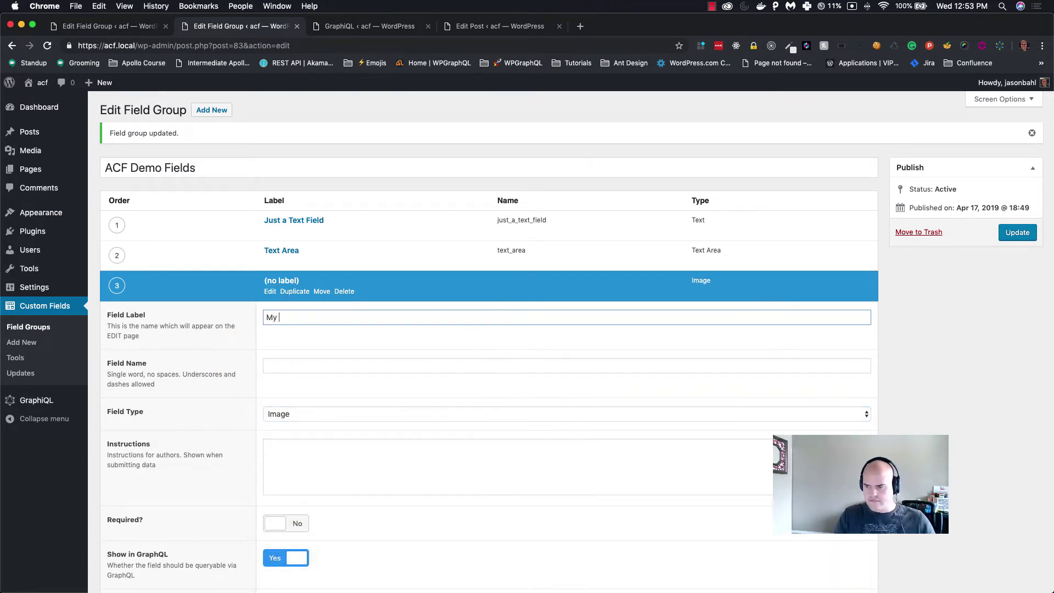
{"action": "type", "text": " Favorite Image"}
{"action": "key", "text": "Tab"}
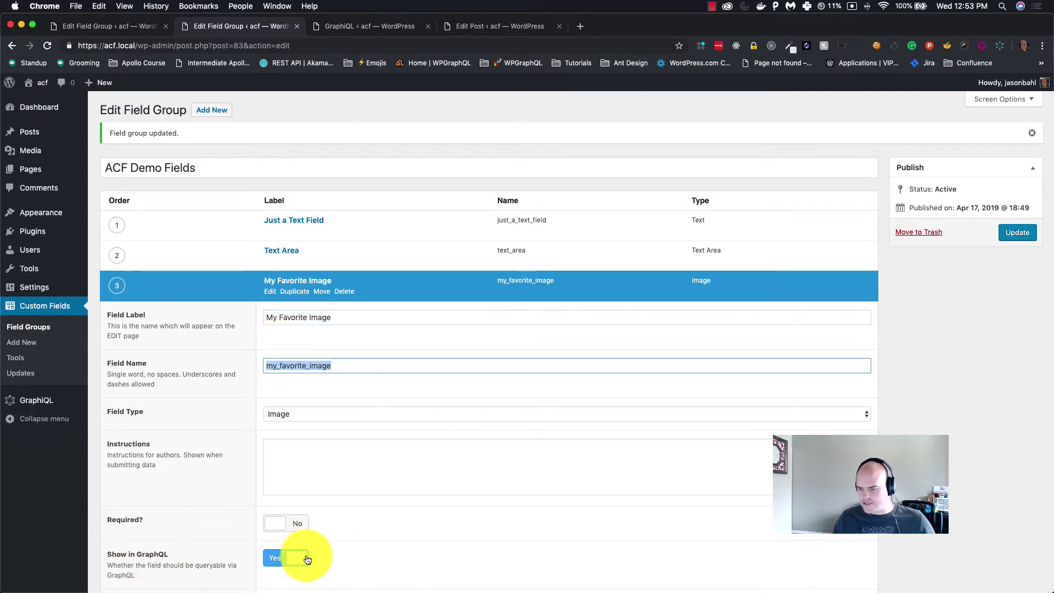
{"action": "left_click", "coordinate": [1017, 233]}
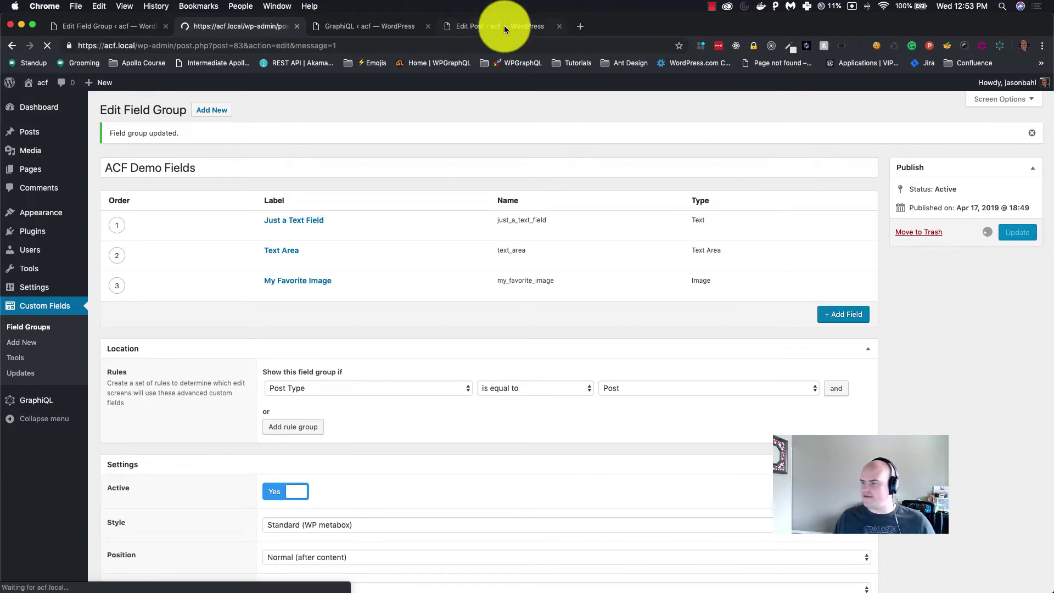
Reload the Demo Post editor, set My Favorite Image to download.jpeg, and update the post.
{"action": "left_click", "coordinate": [504, 25]}
{"action": "key", "text": "super+r"}
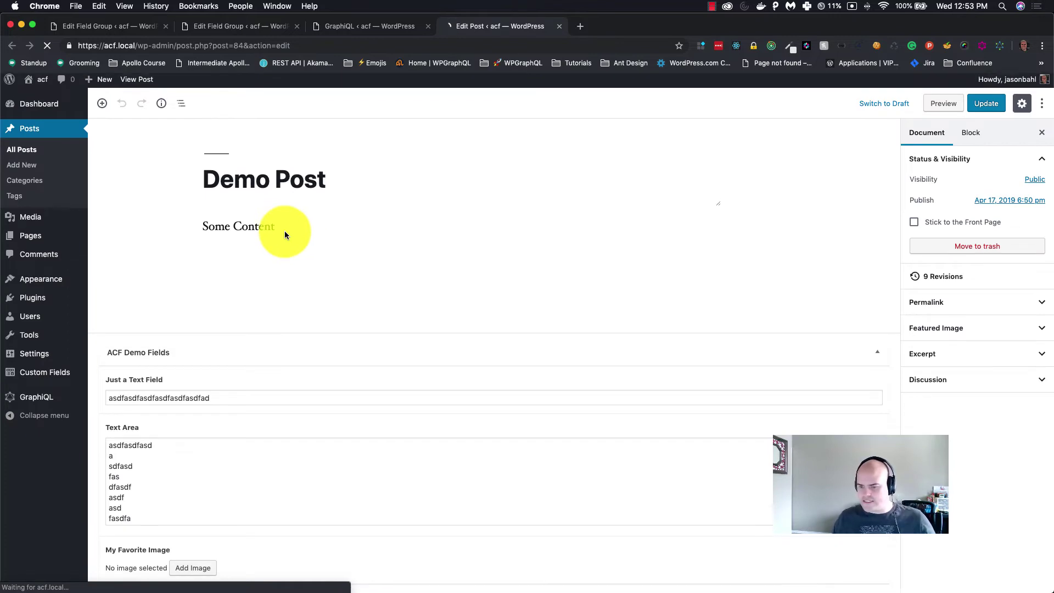
{"action": "left_click", "coordinate": [204, 570]}
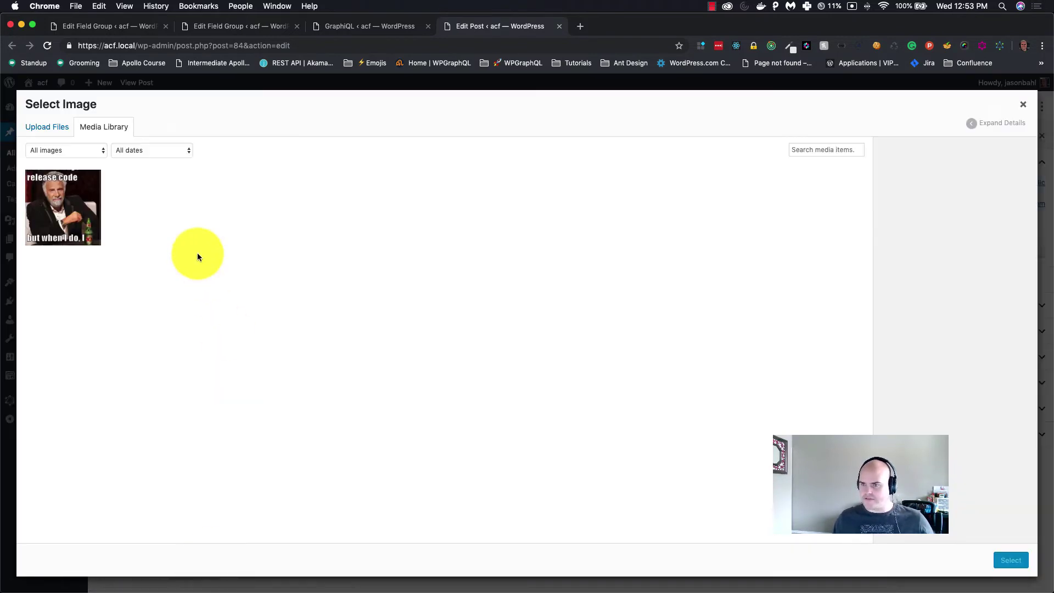
{"action": "left_click", "coordinate": [65, 211]}
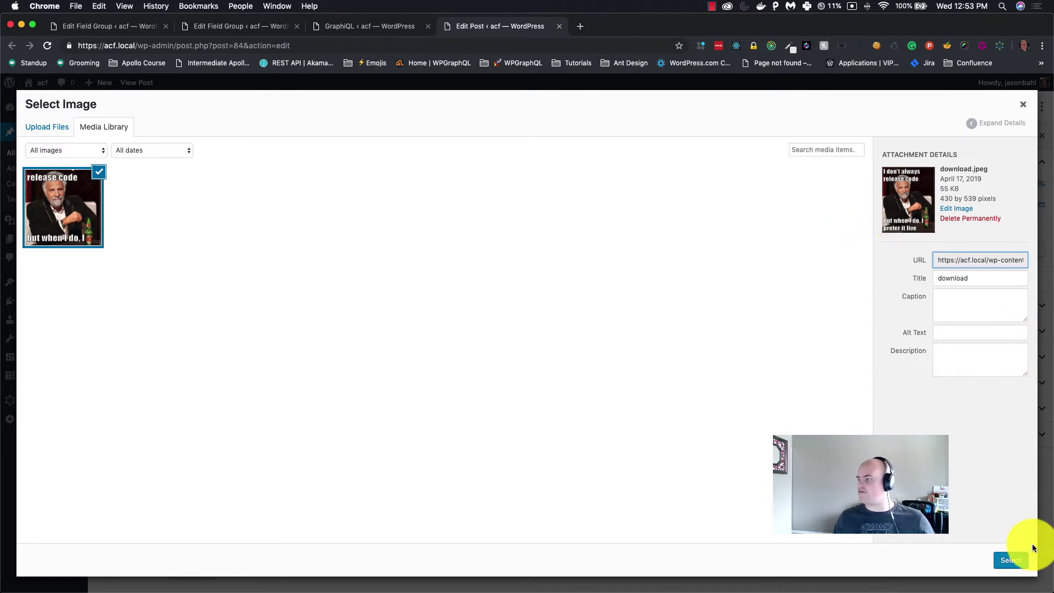
{"action": "left_click", "coordinate": [1014, 559]}
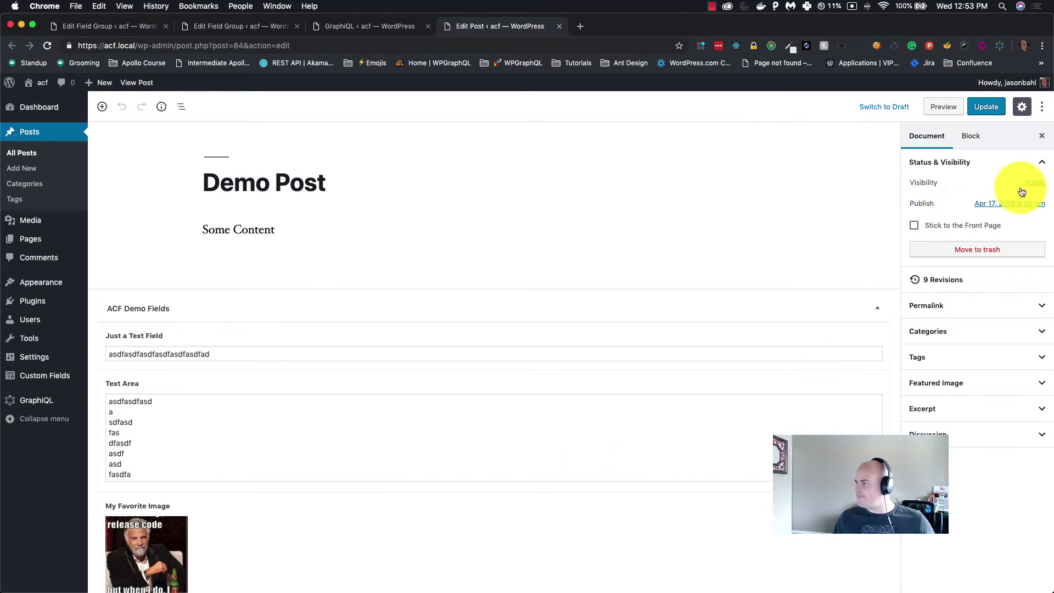
{"action": "left_click", "coordinate": [987, 107]}
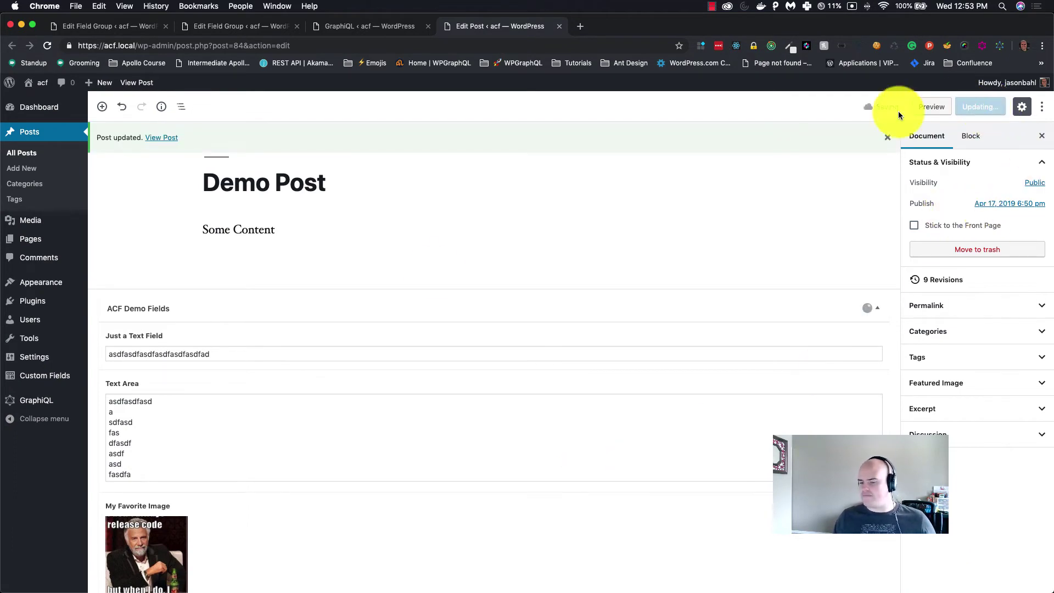
Reload GraphiQL and insert myFavoriteImage with an empty brace block after textArea.
{"action": "scroll", "coordinate": [298, 425], "scroll_direction": "down", "scroll_amount": 1}
{"action": "left_click", "coordinate": [384, 25]}
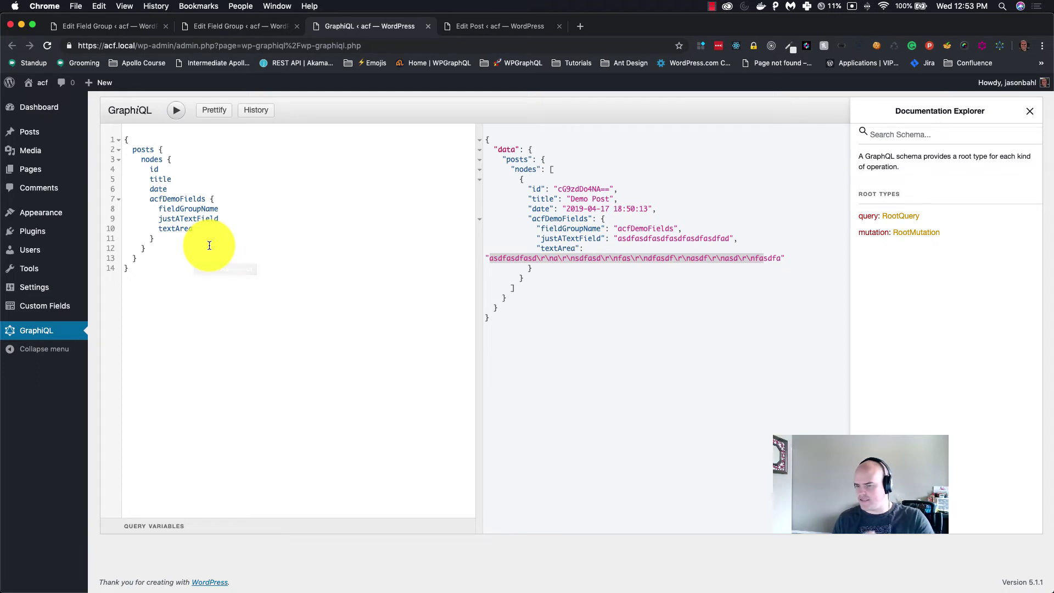
{"action": "key", "text": "super+r"}
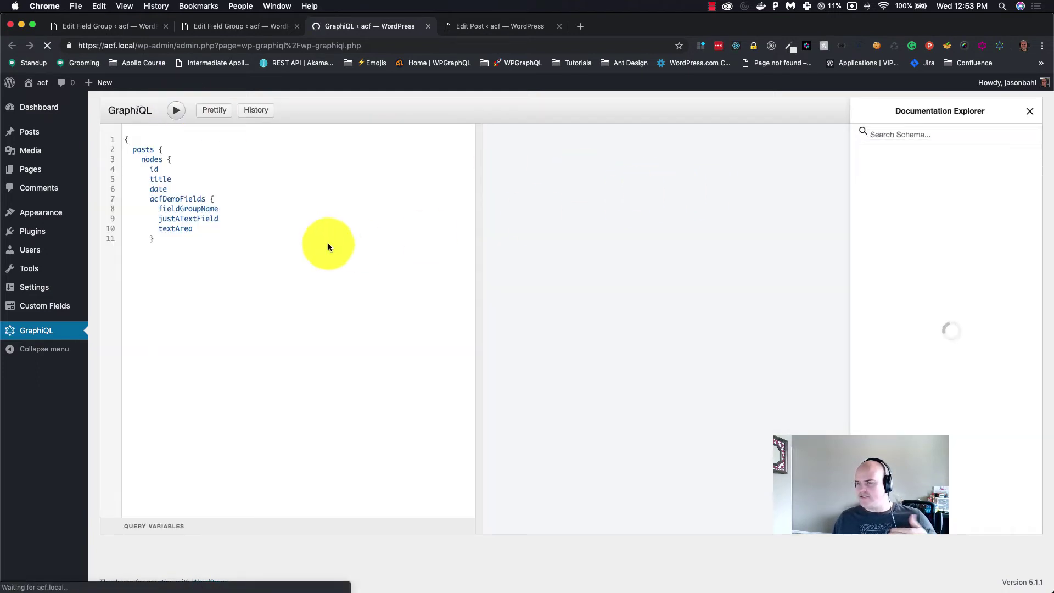
{"action": "left_click", "coordinate": [243, 231]}
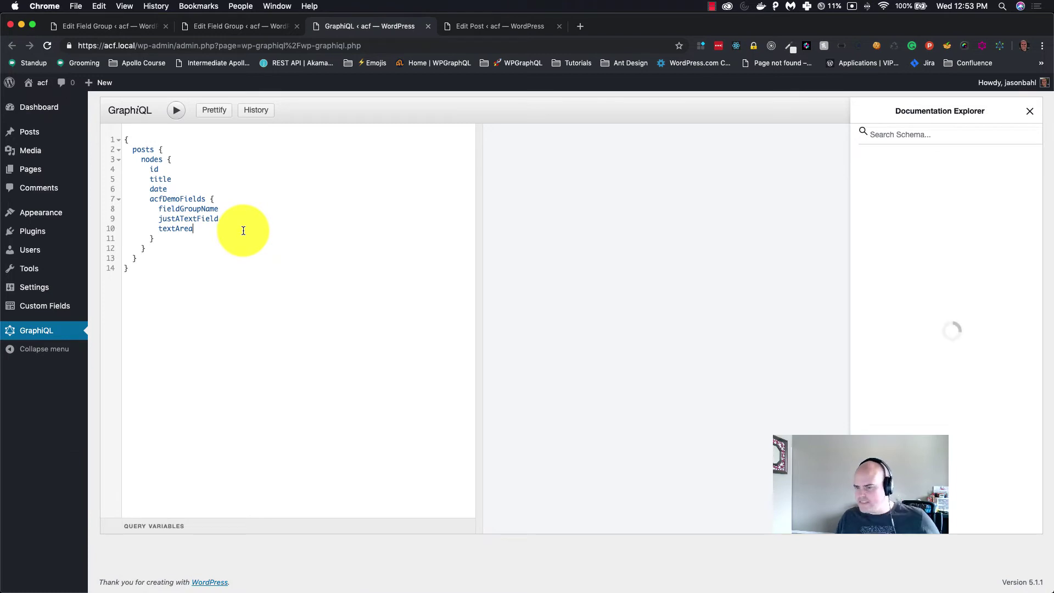
{"action": "key", "text": "Return"}
{"action": "type", "text": "im"}
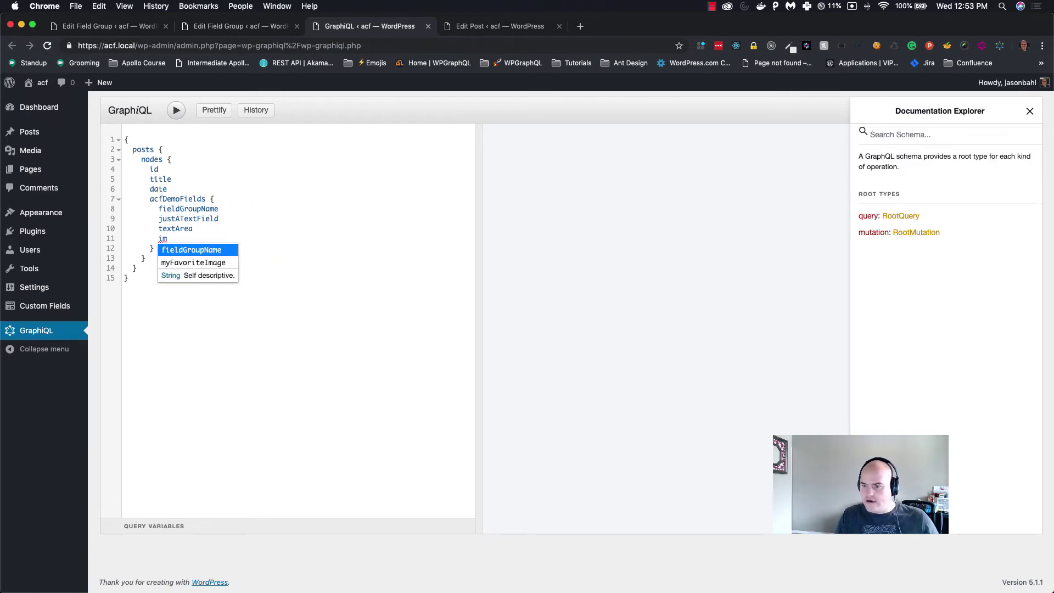
{"action": "key", "text": "Down"}
{"action": "key", "text": "Return"}
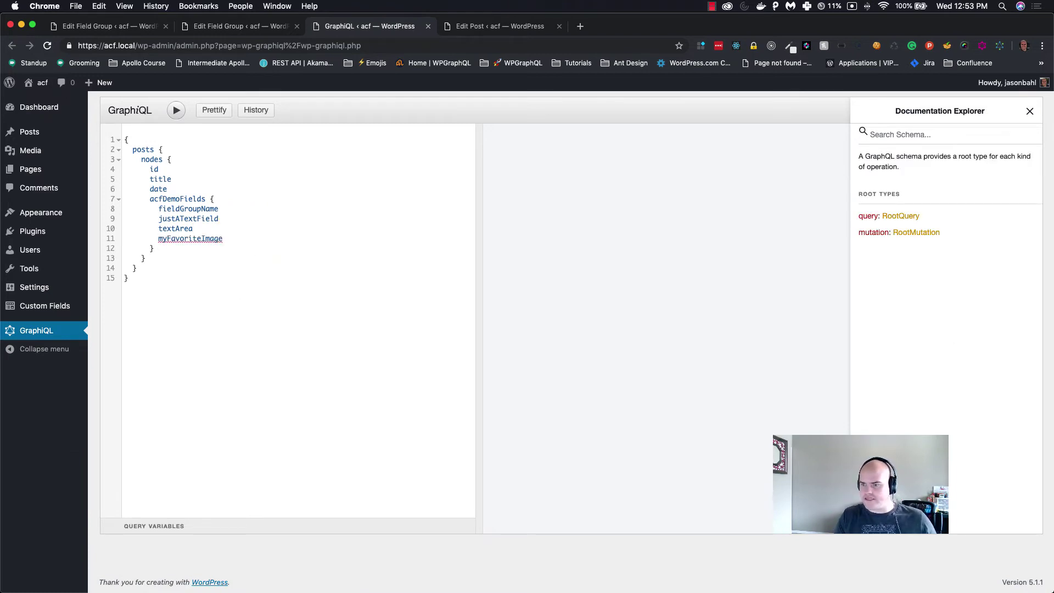
{"action": "mouse_move", "coordinate": [176, 235]}
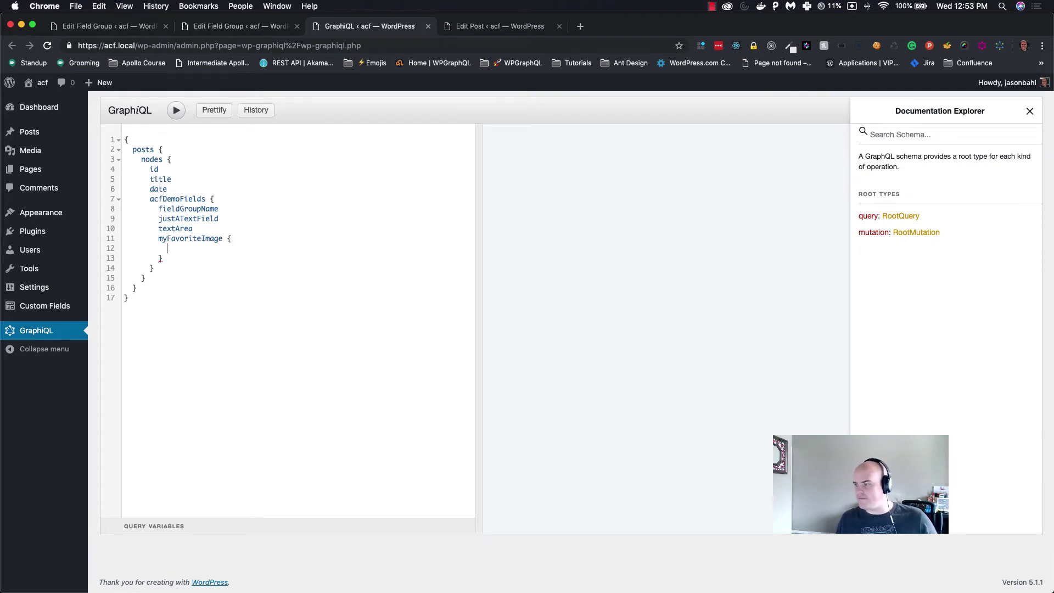
Look up myFavoriteImage in the Documentation Explorer and view the MediaItem type's fields.
{"action": "left_click", "coordinate": [925, 142]}
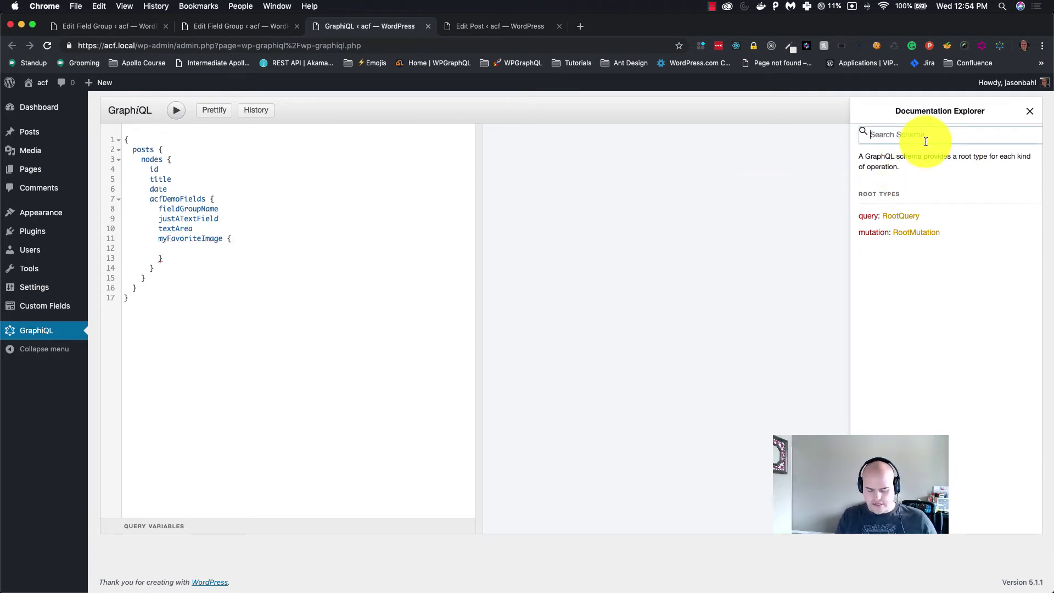
{"action": "type", "text": "myF"}
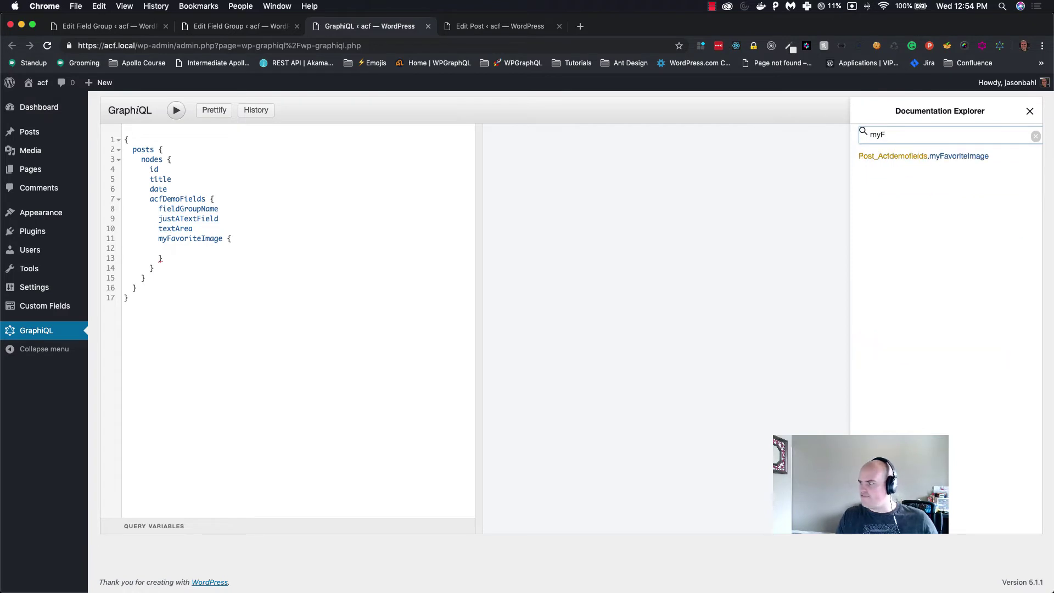
{"action": "left_click", "coordinate": [972, 156]}
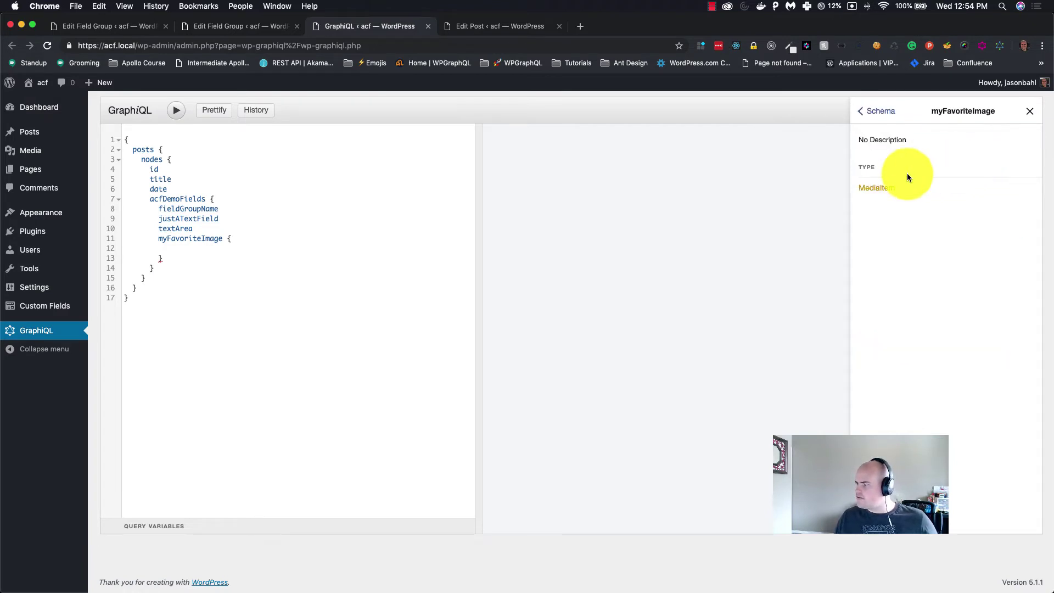
{"action": "left_click", "coordinate": [878, 189]}
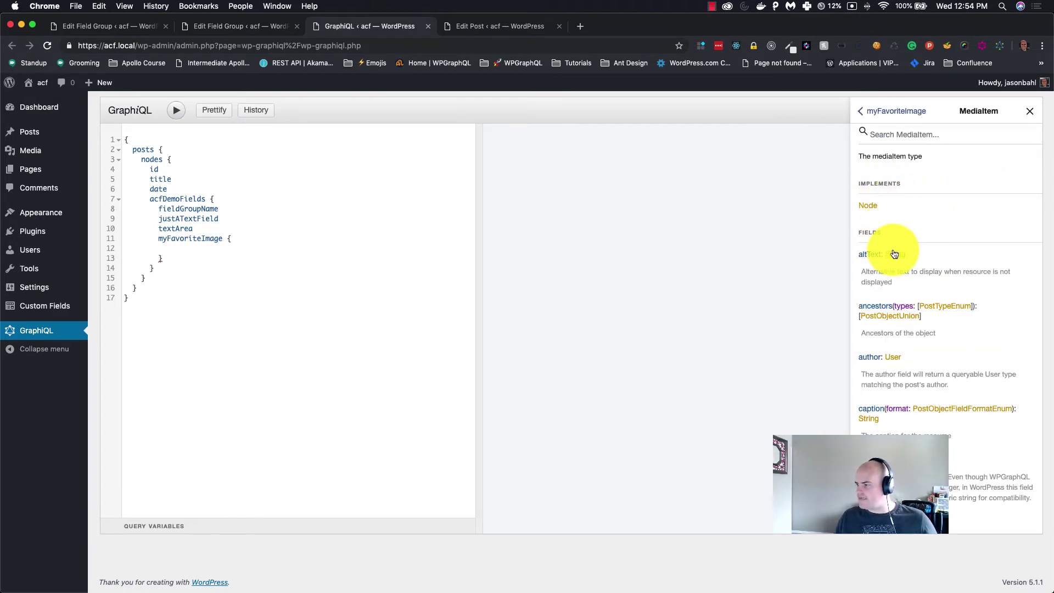
{"action": "scroll", "coordinate": [899, 241], "scroll_direction": "down", "scroll_amount": 10}
{"action": "scroll", "coordinate": [898, 238], "scroll_direction": "up", "scroll_amount": 15}
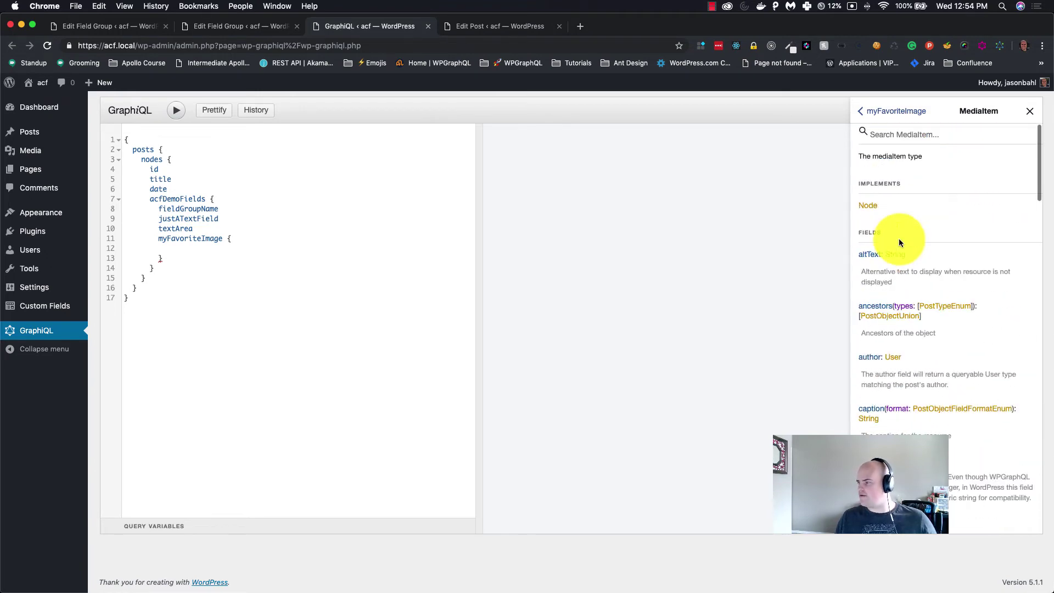
Request title, date and sourceUrl inside myFavoriteImage.
{"action": "left_click", "coordinate": [207, 252]}
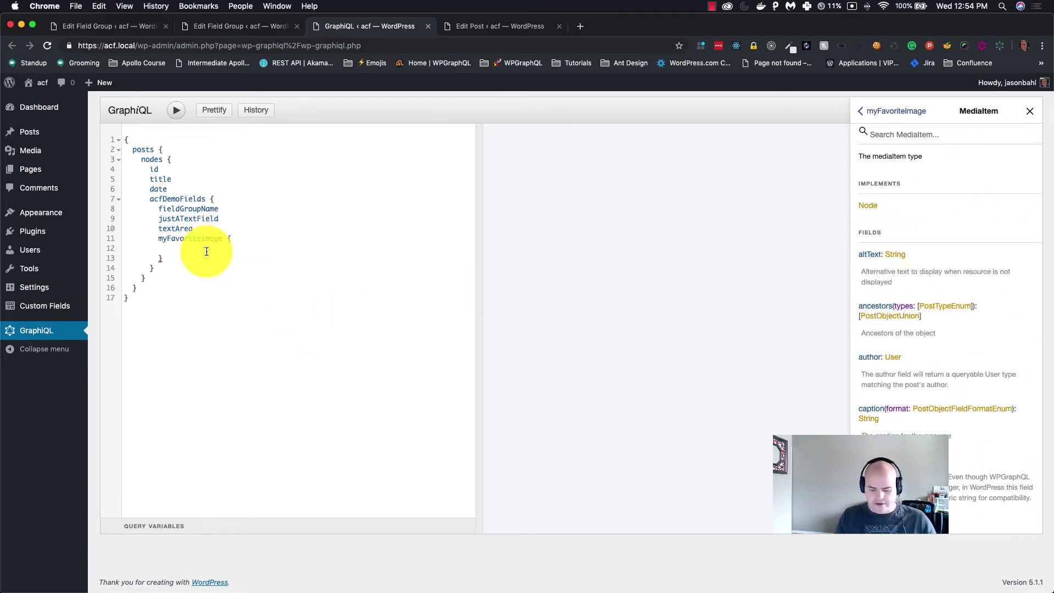
{"action": "type", "text": "title"}
{"action": "key", "text": "Return"}
{"action": "type", "text": "da"}
{"action": "key", "text": "Return"}
{"action": "key", "text": "Return"}
{"action": "type", "text": "so"}
{"action": "key", "text": "Return"}
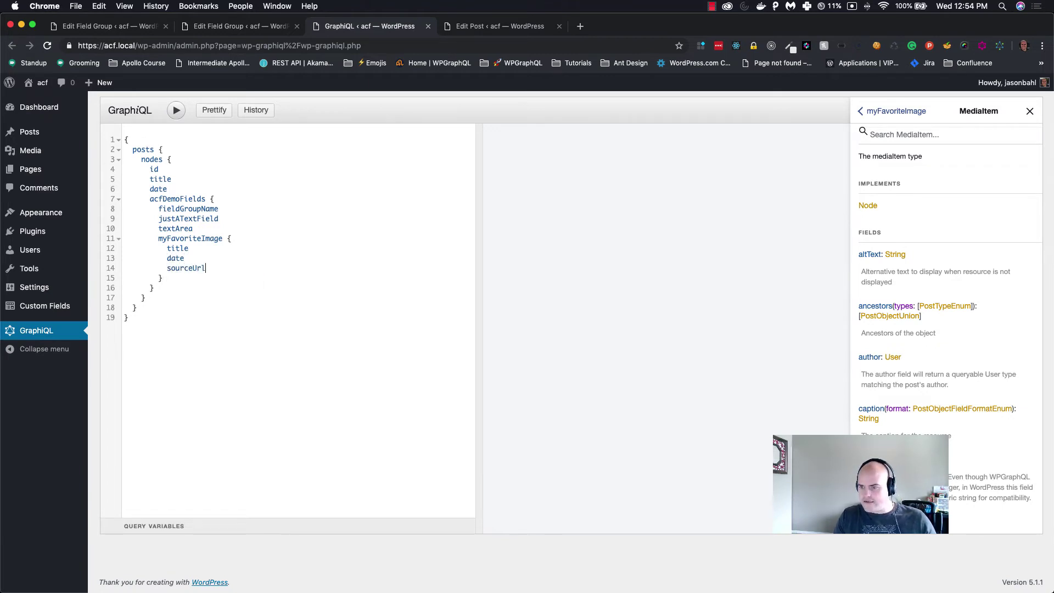
Run the query and inspect the returned justATextField, textArea and myFavoriteImage values.
{"action": "left_click", "coordinate": [177, 116]}
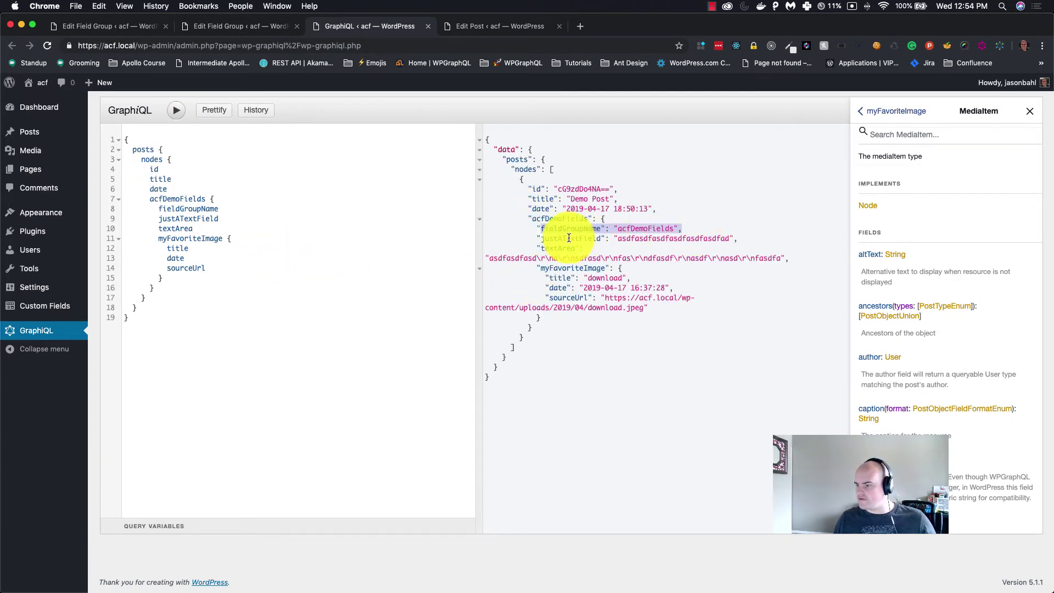
{"action": "left_click_drag", "start_coordinate": [546, 238], "coordinate": [762, 238]}
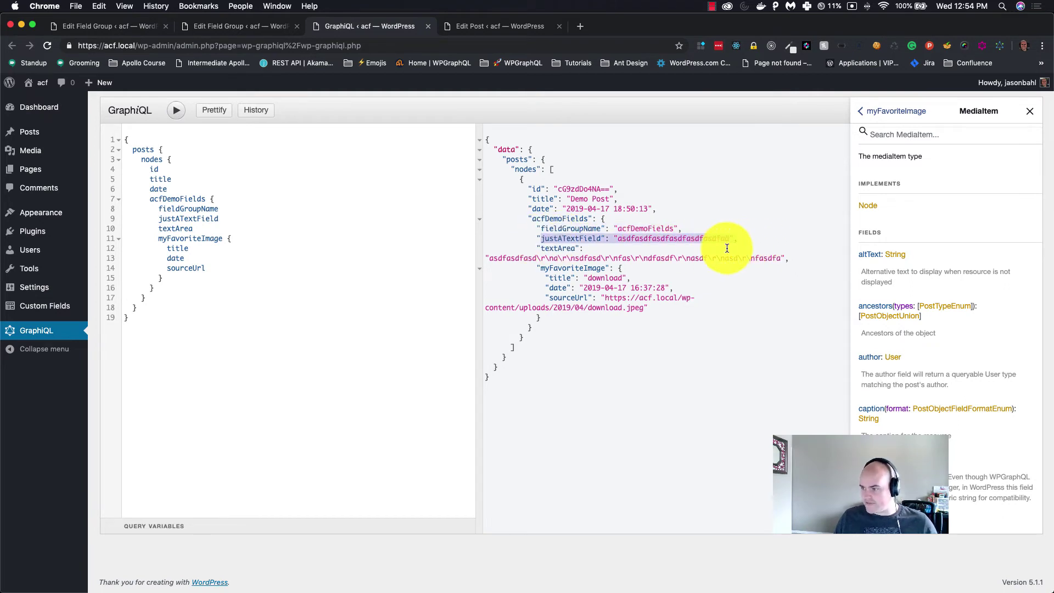
{"action": "left_click_drag", "start_coordinate": [486, 258], "coordinate": [764, 259]}
{"action": "left_click", "coordinate": [602, 273]}
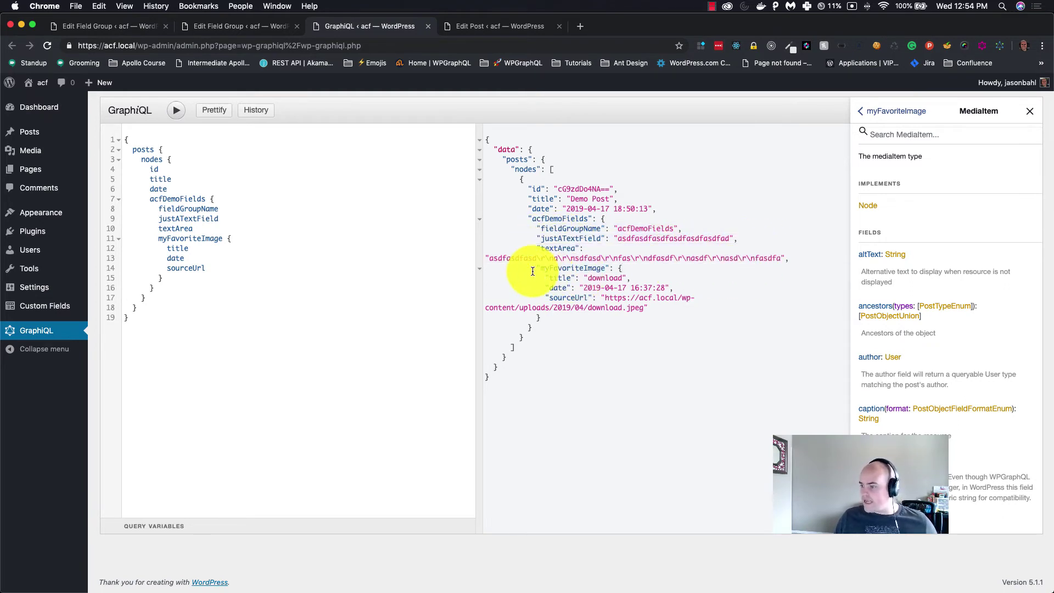
{"action": "left_click_drag", "start_coordinate": [536, 269], "coordinate": [565, 322]}
{"action": "left_click", "coordinate": [604, 279]}
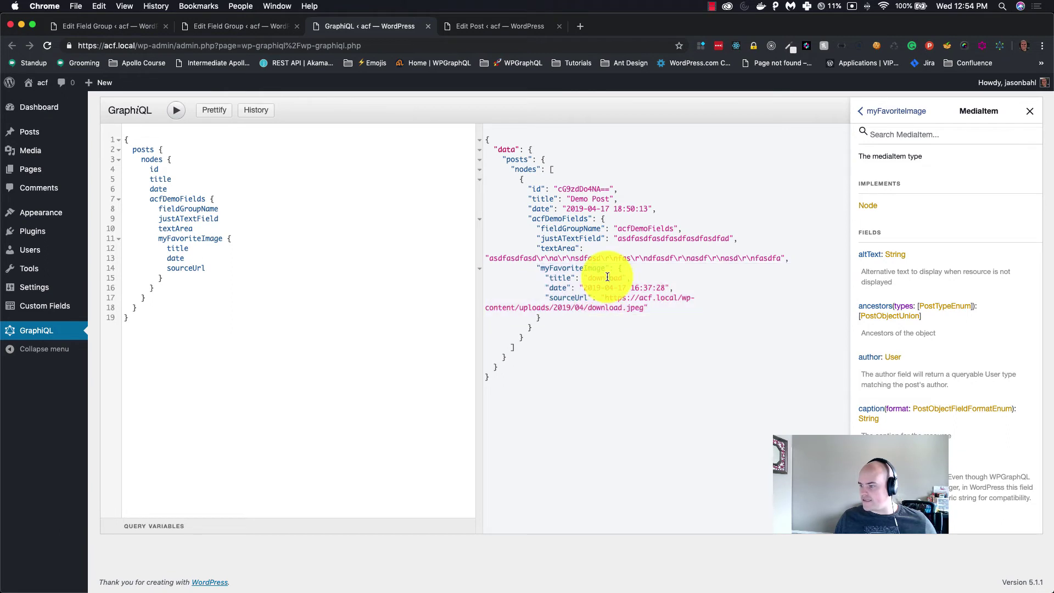
{"action": "left_click_drag", "start_coordinate": [583, 288], "coordinate": [589, 288]}
Delete the justATextField and textArea lines from the query and re-run it.
{"action": "left_click", "coordinate": [247, 266]}
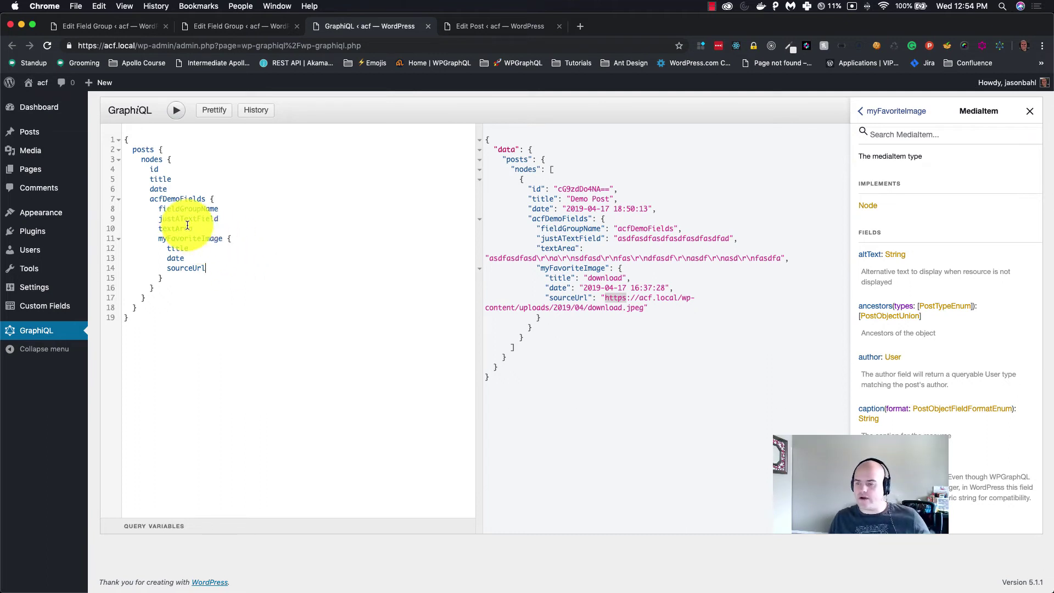
{"action": "left_click_drag", "start_coordinate": [212, 228], "coordinate": [272, 209]}
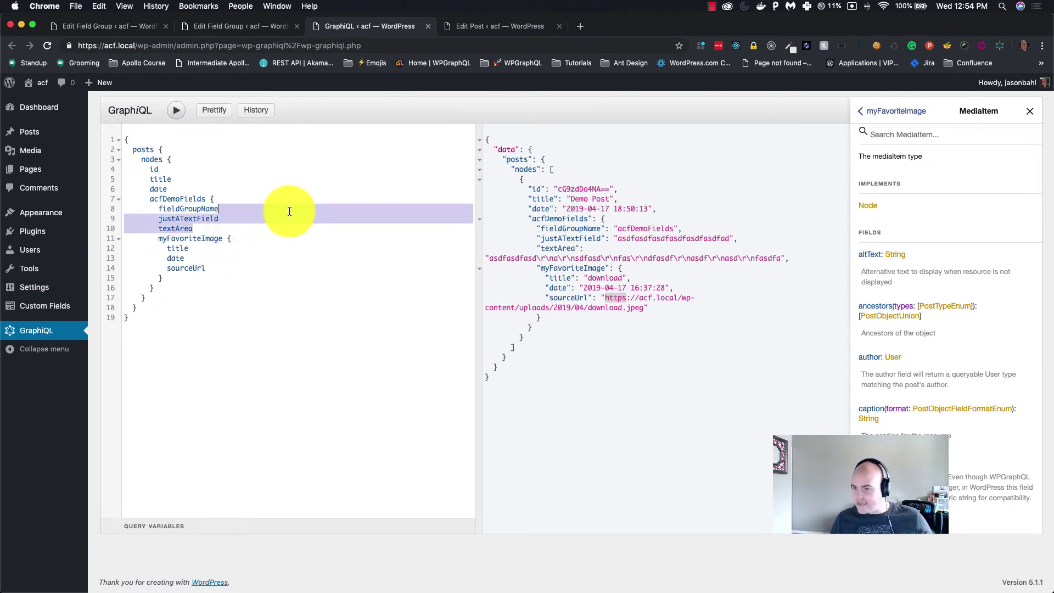
{"action": "key", "text": "BackSpace"}
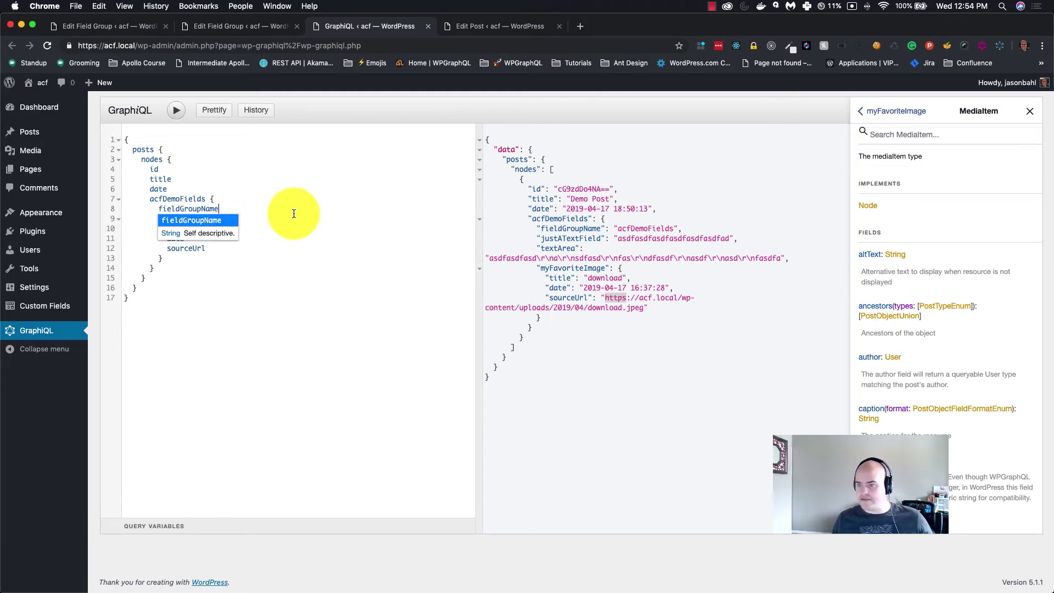
{"action": "left_click", "coordinate": [177, 111]}
{"action": "left_click", "coordinate": [314, 170]}
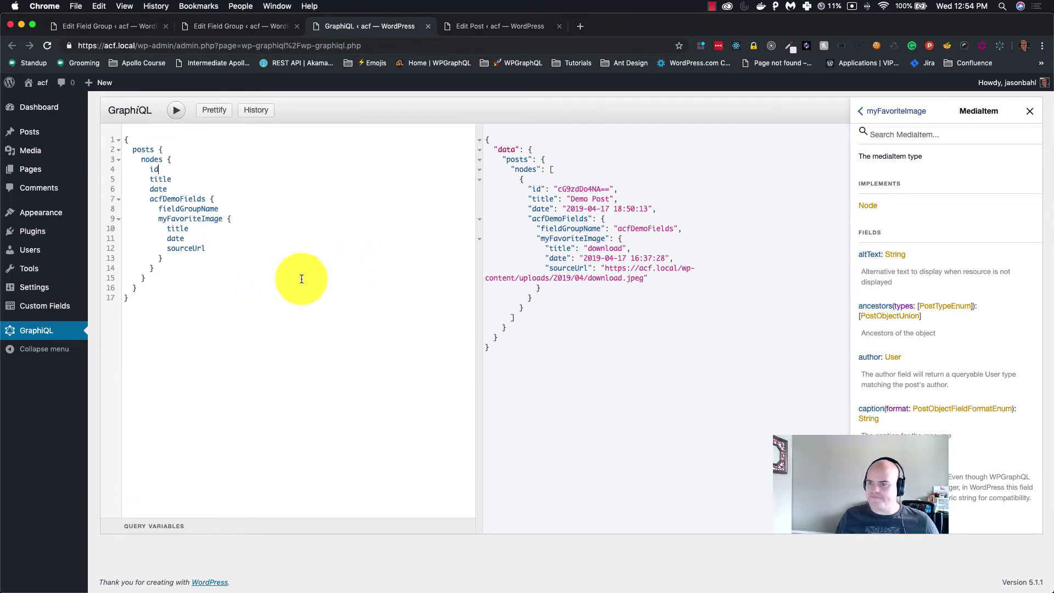
Add a fourth field labelled 'My Repeater Field' (my_repeater_field) to the group.
{"action": "left_click", "coordinate": [266, 32]}
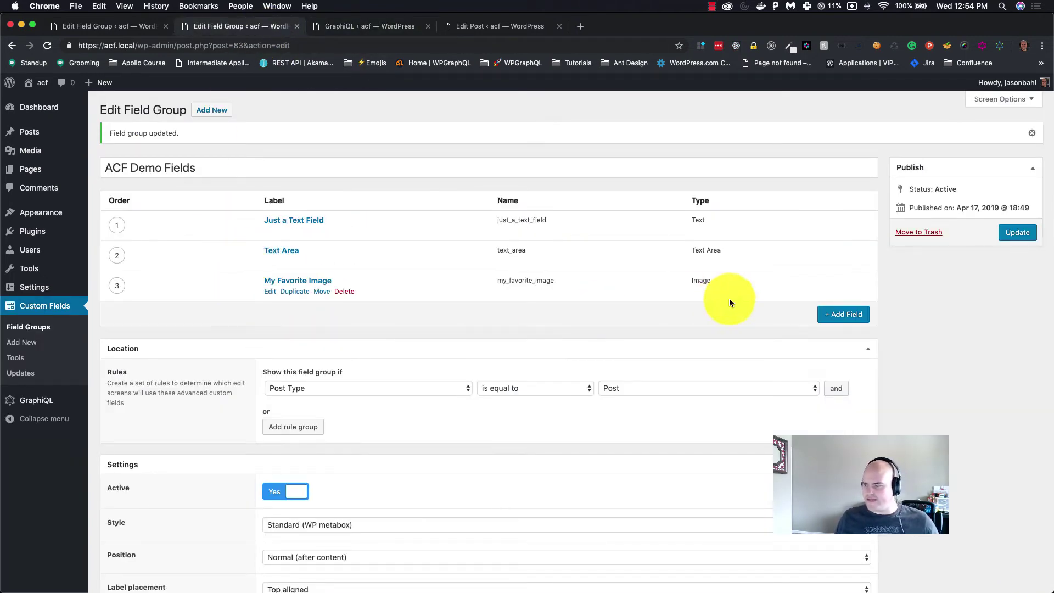
{"action": "left_click", "coordinate": [834, 313]}
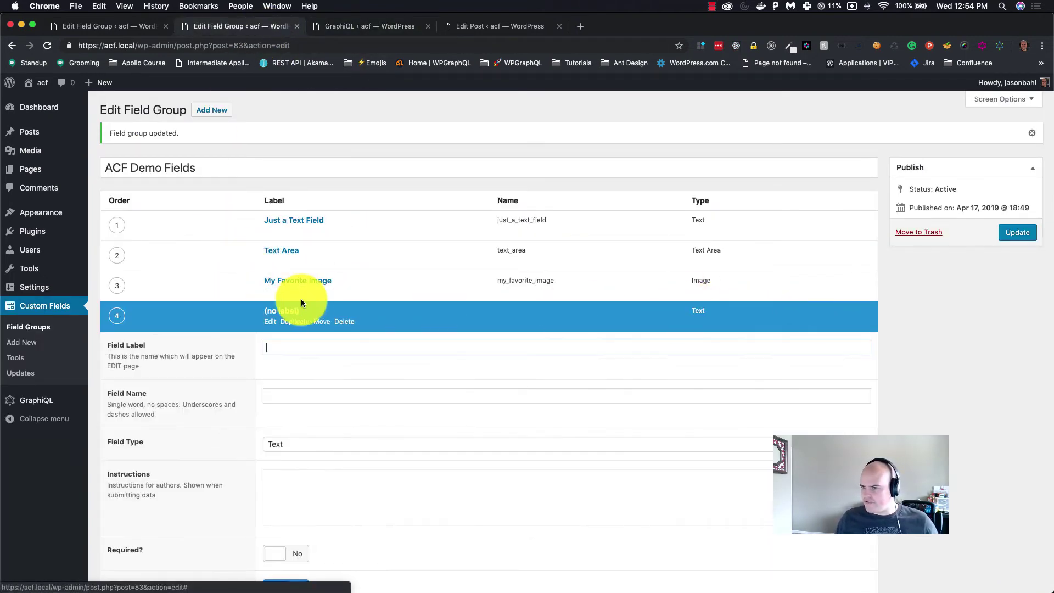
{"action": "left_click", "coordinate": [308, 350]}
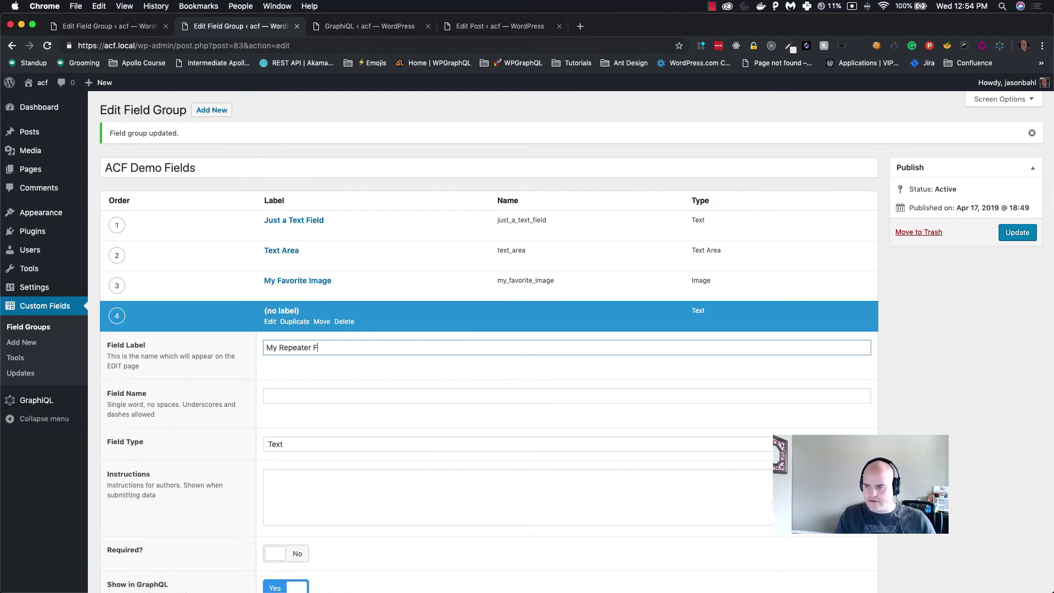
{"action": "type", "text": "My Repeater Field"}
{"action": "key", "text": "Tab"}
Set My Repeater Field's type to Repeater and update the field group.
{"action": "scroll", "coordinate": [329, 330], "scroll_direction": "down", "scroll_amount": 3}
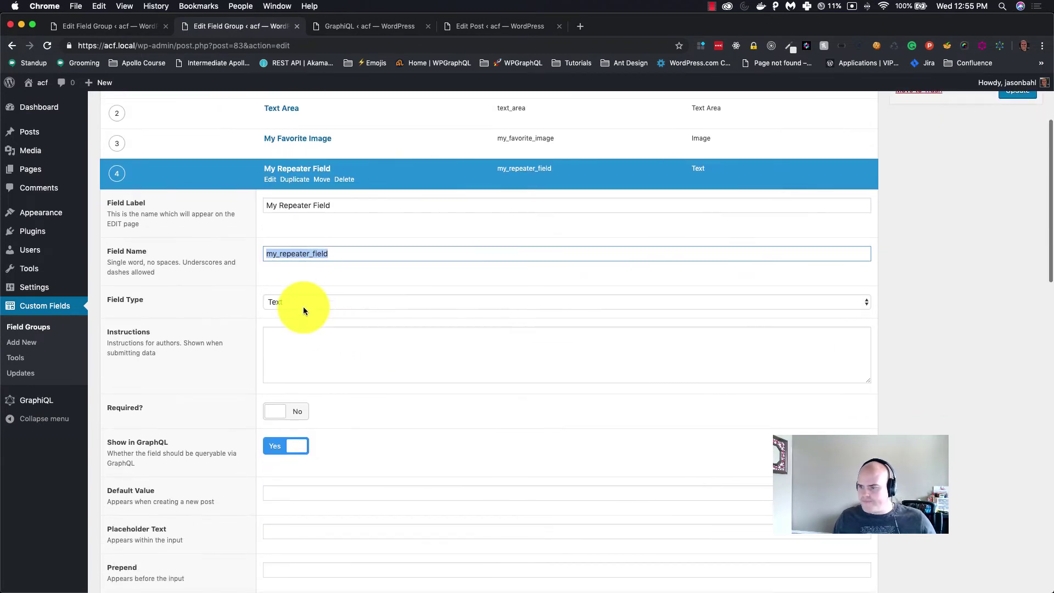
{"action": "left_click", "coordinate": [299, 301]}
{"action": "type", "text": "re"}
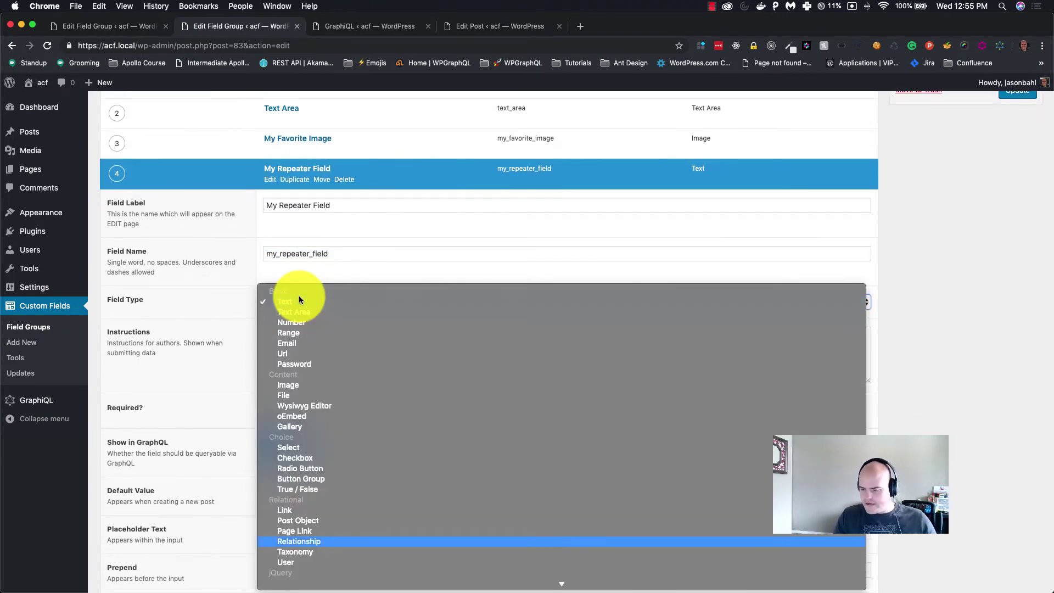
{"action": "key", "text": "Down"}
{"action": "key", "text": "Down"}
{"action": "key", "text": "Down"}
{"action": "key", "text": "Down"}
{"action": "key", "text": "Down"}
{"action": "key", "text": "Down"}
{"action": "key", "text": "Down"}
{"action": "key", "text": "Down"}
{"action": "key", "text": "Down"}
{"action": "key", "text": "Down"}
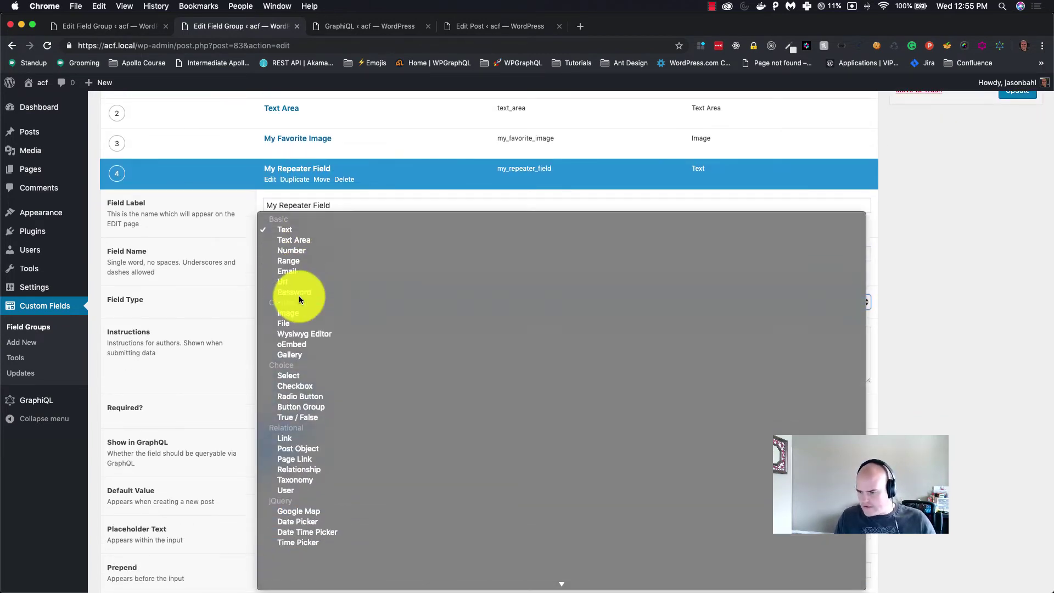
{"action": "key", "text": "Down"}
{"action": "key", "text": "Down"}
{"action": "key", "text": "Return"}
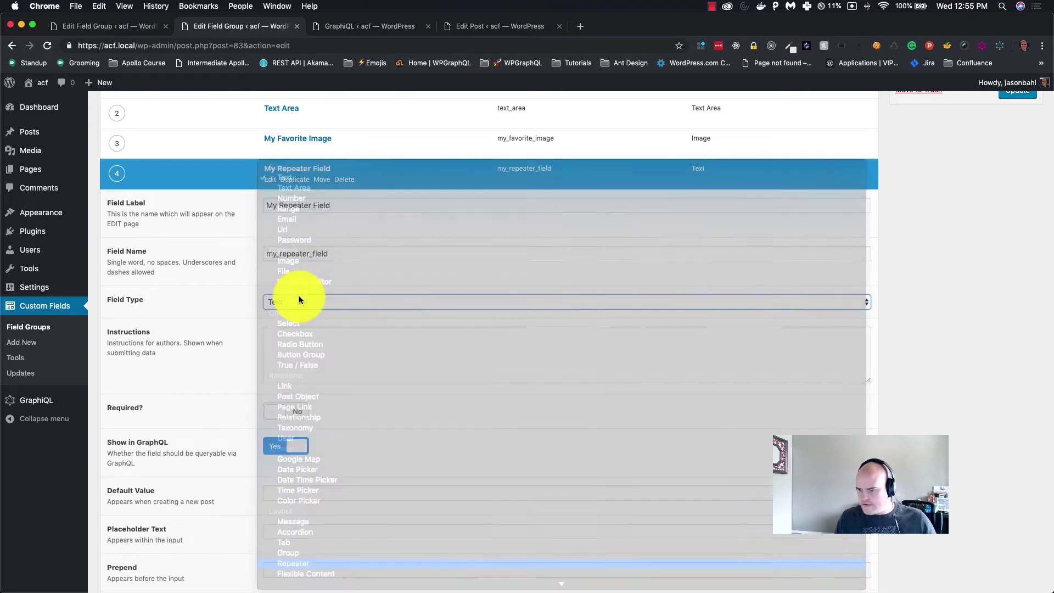
{"action": "scroll", "coordinate": [608, 212], "scroll_direction": "up", "scroll_amount": 5}
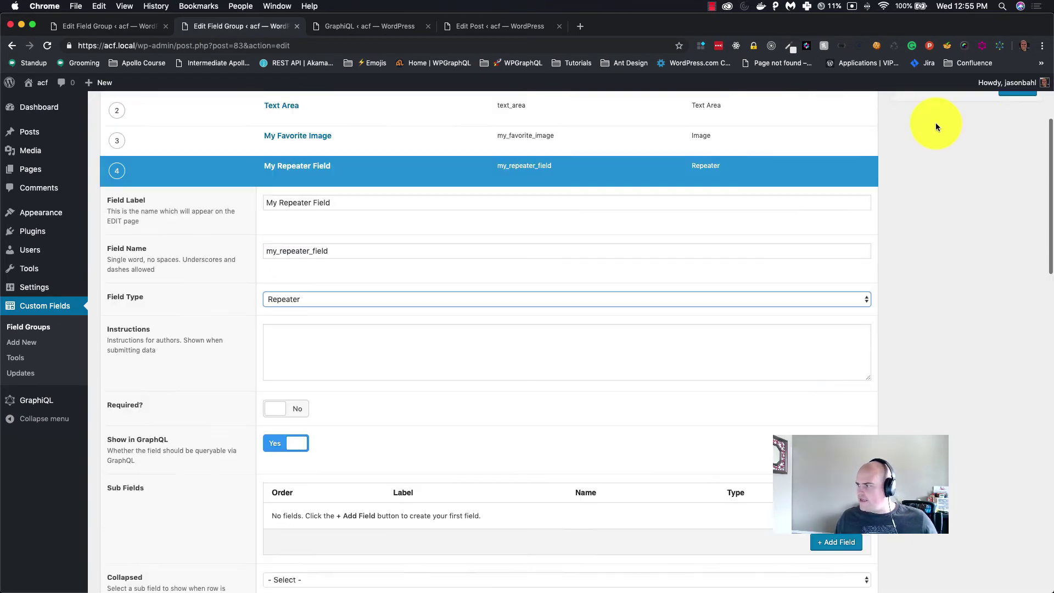
{"action": "left_click", "coordinate": [1023, 140]}
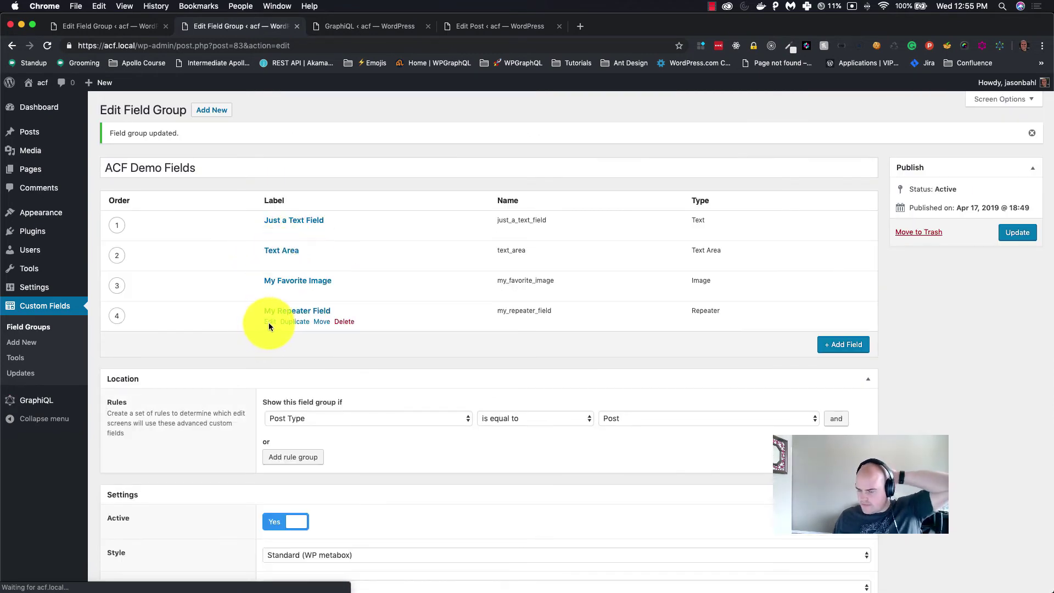
Add a 'Title' sub field (name title) to My Repeater Field.
{"action": "left_click", "coordinate": [270, 326]}
{"action": "scroll", "coordinate": [229, 322], "scroll_direction": "down", "scroll_amount": 10}
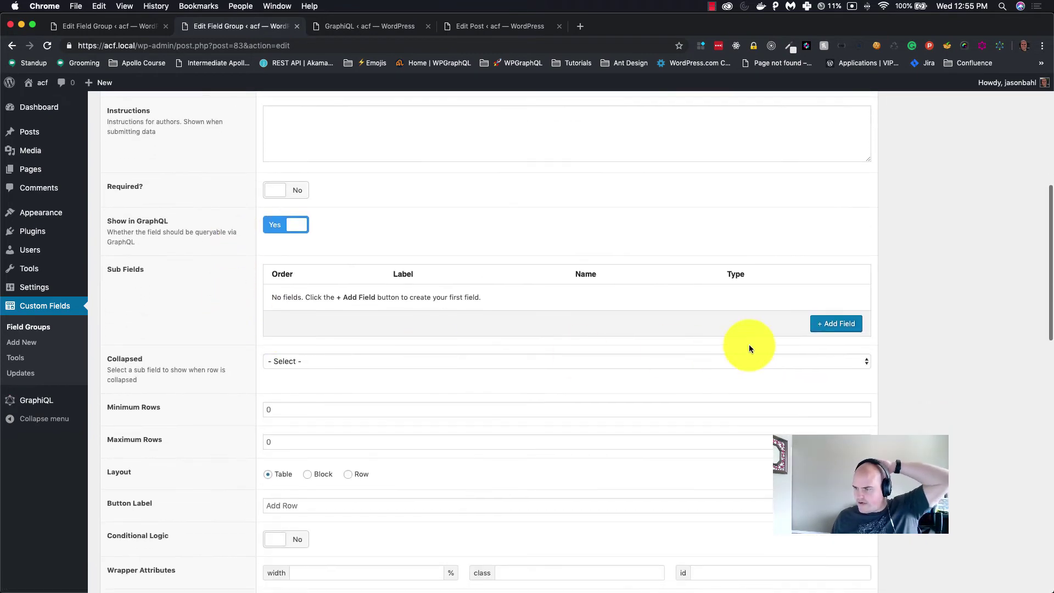
{"action": "left_click", "coordinate": [825, 330]}
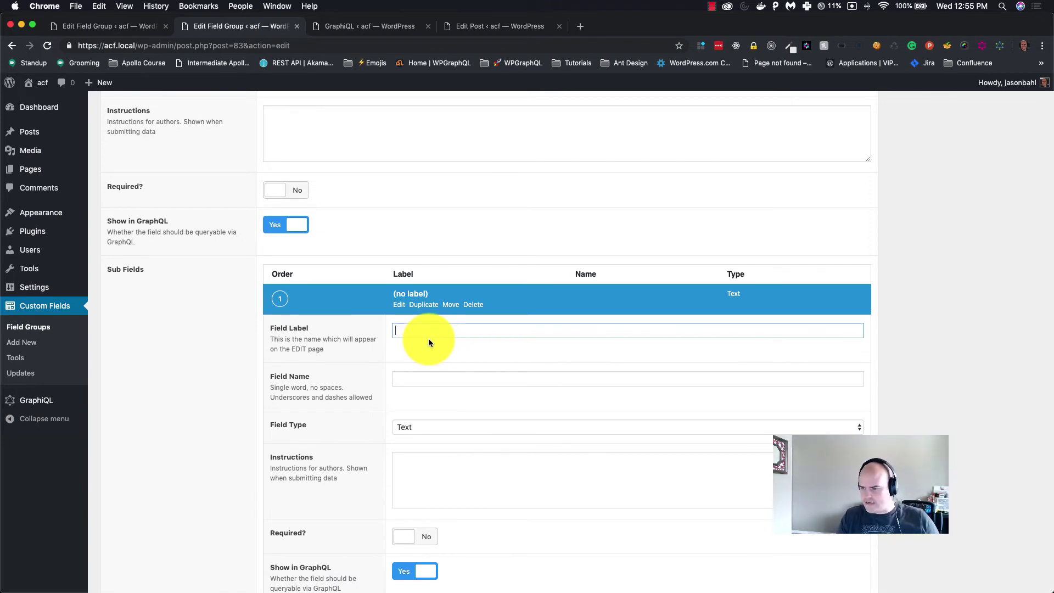
{"action": "type", "text": "Title"}
{"action": "key", "text": "Tab"}
Add a second repeater sub field of type Gallery, named gallery.
{"action": "scroll", "coordinate": [439, 353], "scroll_direction": "down", "scroll_amount": 5}
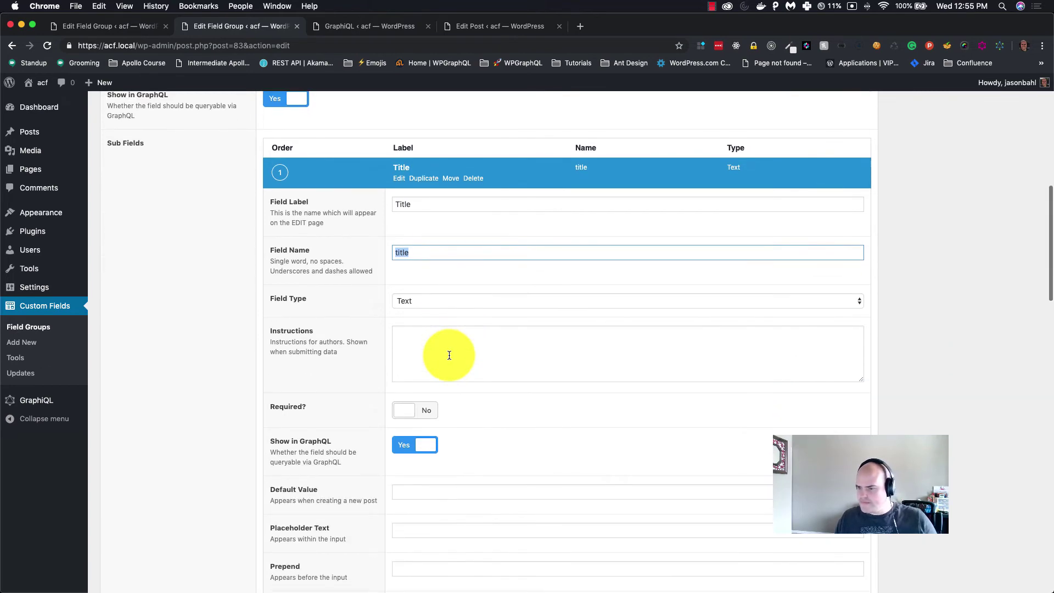
{"action": "scroll", "coordinate": [414, 292], "scroll_direction": "down", "scroll_amount": 6}
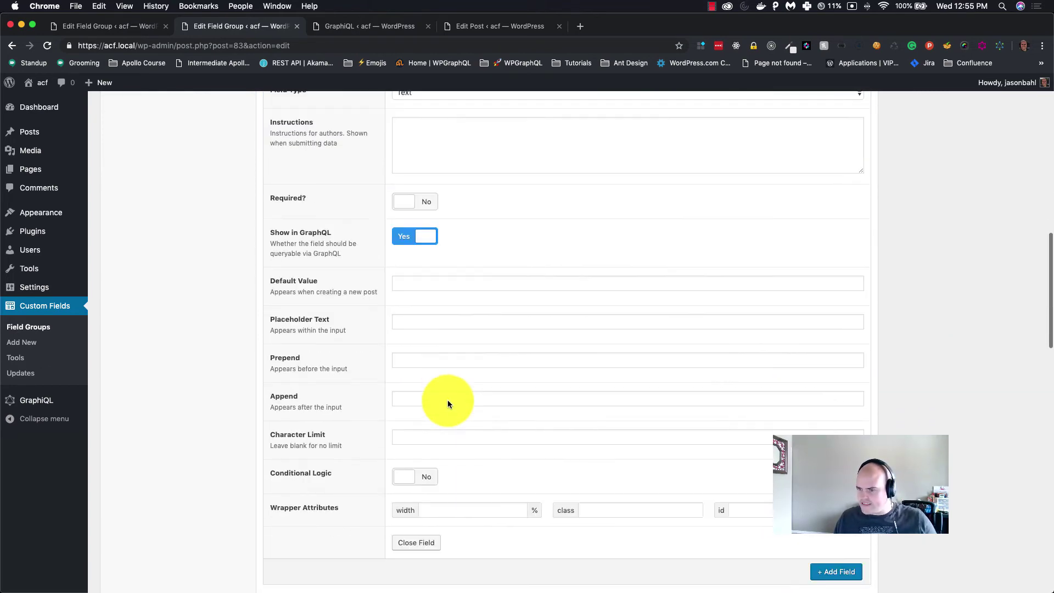
{"action": "scroll", "coordinate": [522, 429], "scroll_direction": "down", "scroll_amount": 10}
{"action": "left_click", "coordinate": [436, 276]}
{"action": "scroll", "coordinate": [471, 328], "scroll_direction": "down", "scroll_amount": 3}
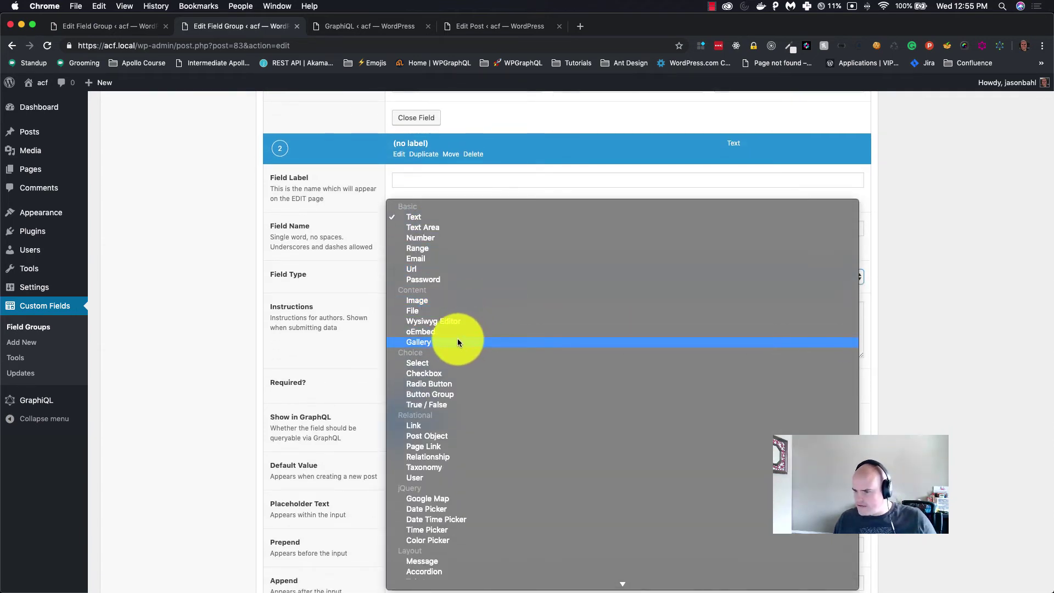
{"action": "left_click", "coordinate": [456, 340]}
{"action": "left_click", "coordinate": [413, 176]}
{"action": "type", "text": "Gallery"}
{"action": "key", "text": "Tab"}
{"action": "scroll", "coordinate": [419, 324], "scroll_direction": "down", "scroll_amount": 5}
{"action": "scroll", "coordinate": [1036, 235], "scroll_direction": "up", "scroll_amount": 15}
{"action": "scroll", "coordinate": [994, 238], "scroll_direction": "up", "scroll_amount": 10}
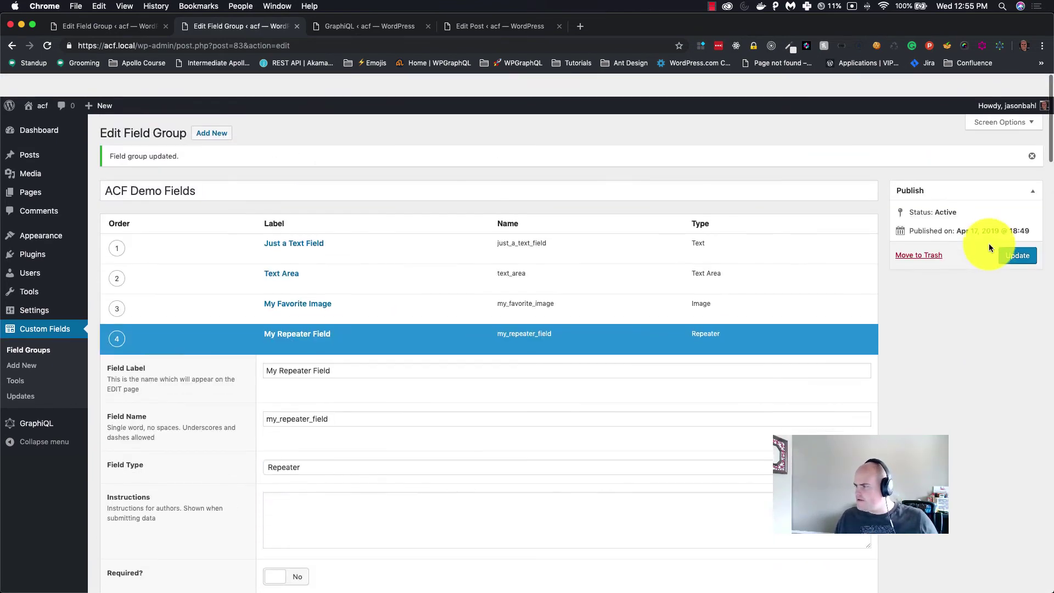
Save the field group and reload the Demo Post editor to show the repeater.
{"action": "left_click", "coordinate": [1017, 233]}
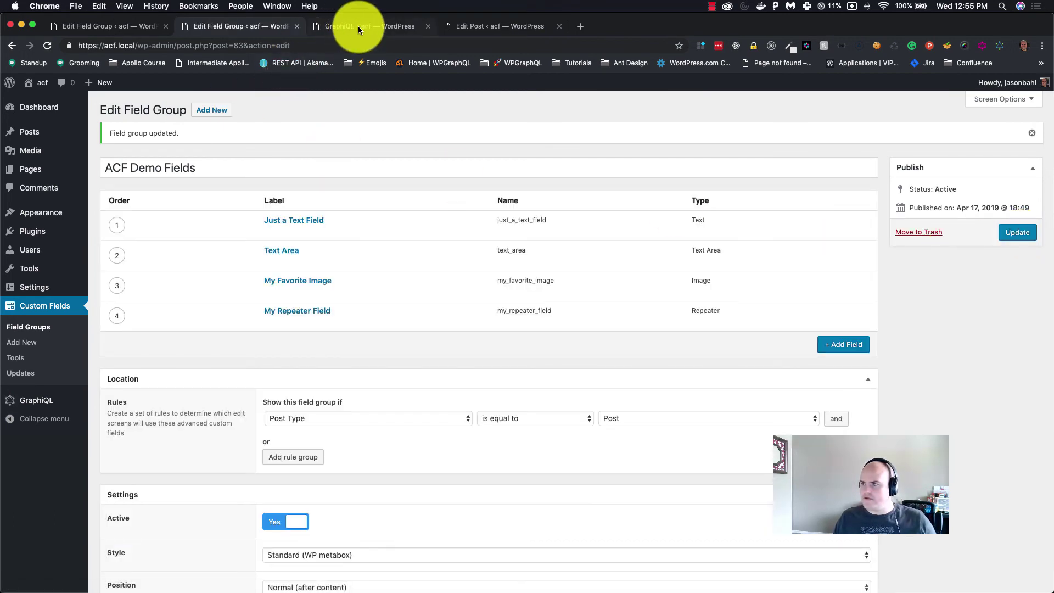
{"action": "left_click", "coordinate": [528, 28]}
{"action": "key", "text": "super+r"}
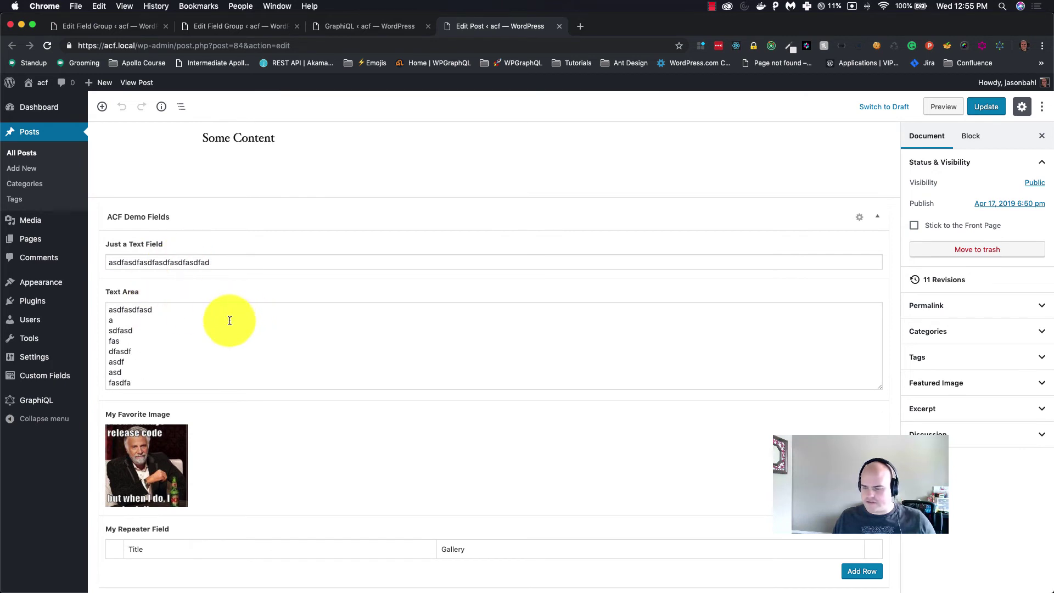
Add a first row to My Repeater Field and title it 'My favorite plugin'.
{"action": "mouse_move", "coordinate": [111, 439]}
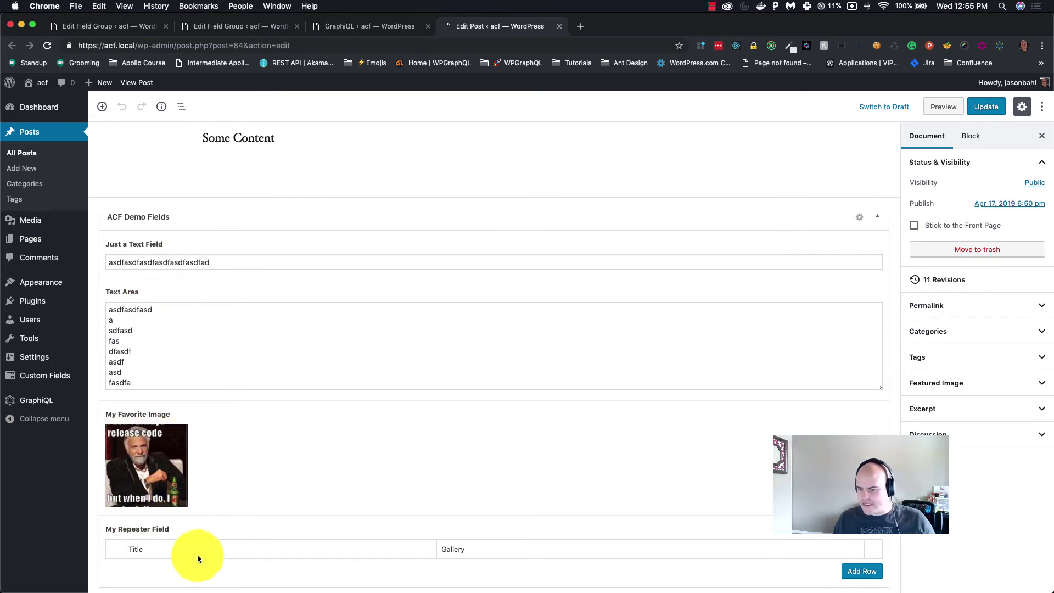
{"action": "left_click", "coordinate": [865, 571]}
{"action": "scroll", "coordinate": [511, 462], "scroll_direction": "down", "scroll_amount": 4}
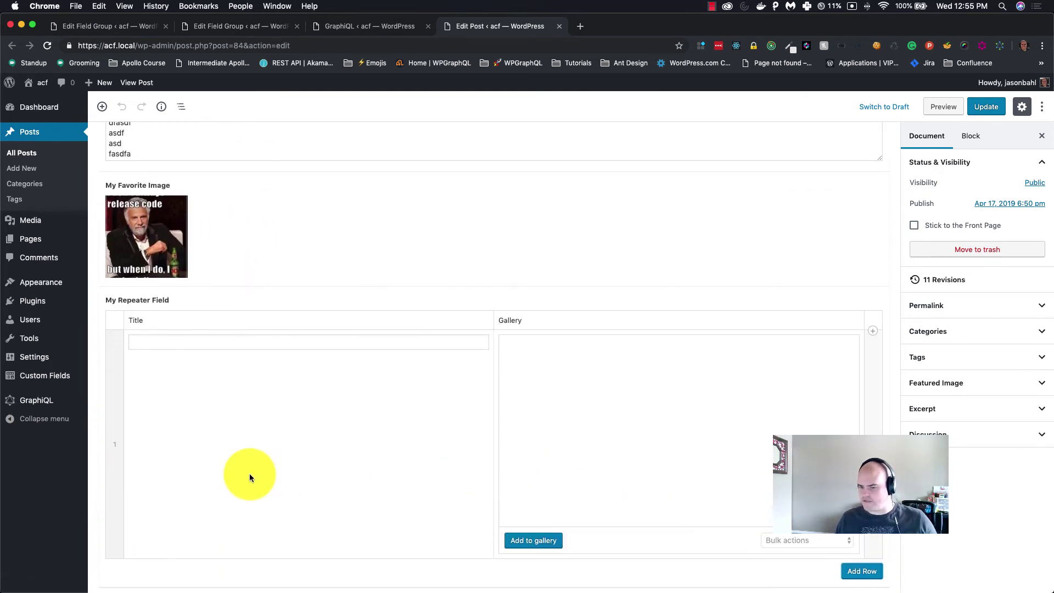
{"action": "left_click", "coordinate": [169, 341]}
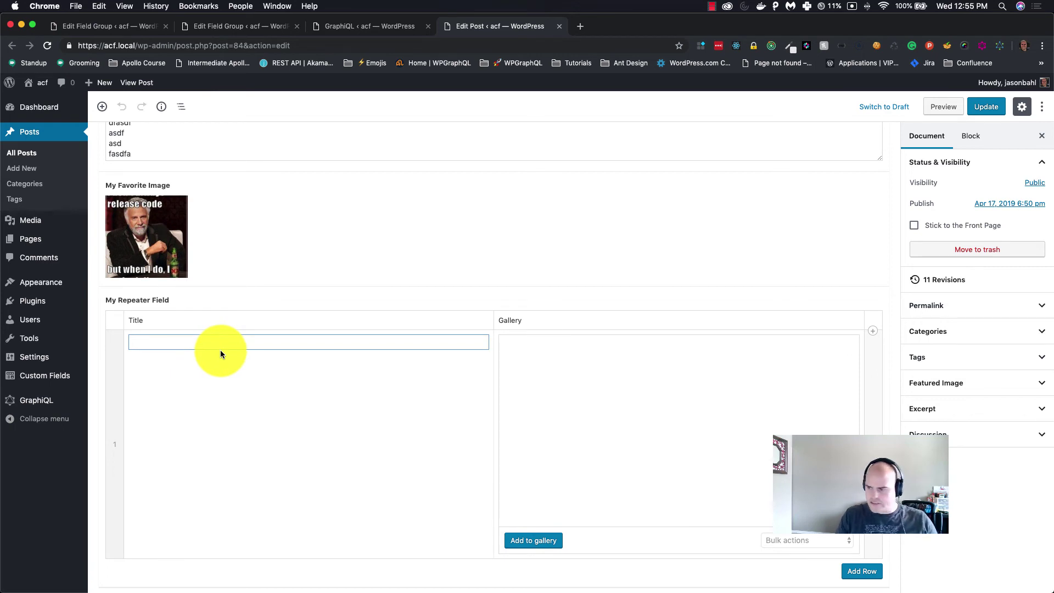
{"action": "type", "text": "My favorite plugin"}
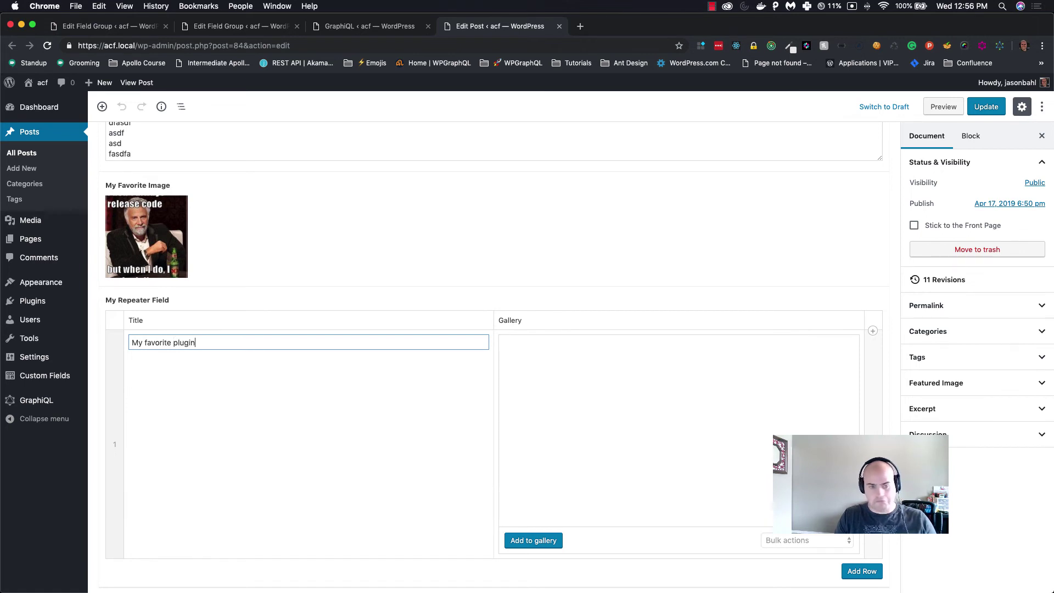
Upload 192x192.png from the Desktop's WPGraphQL Logos folder for the first row's gallery.
{"action": "left_click", "coordinate": [518, 539]}
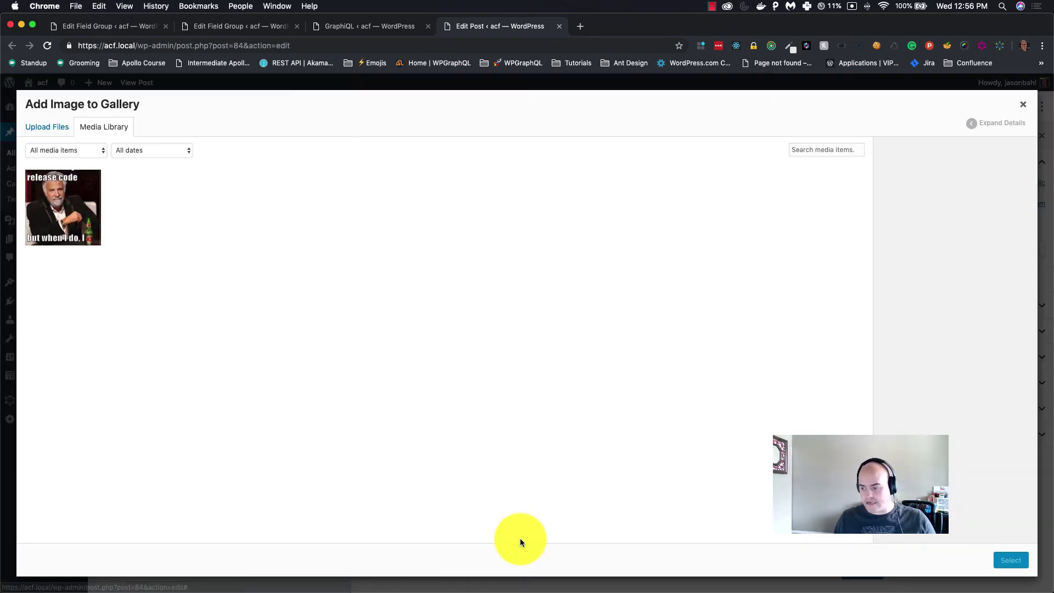
{"action": "left_click", "coordinate": [53, 130]}
{"action": "left_click", "coordinate": [551, 314]}
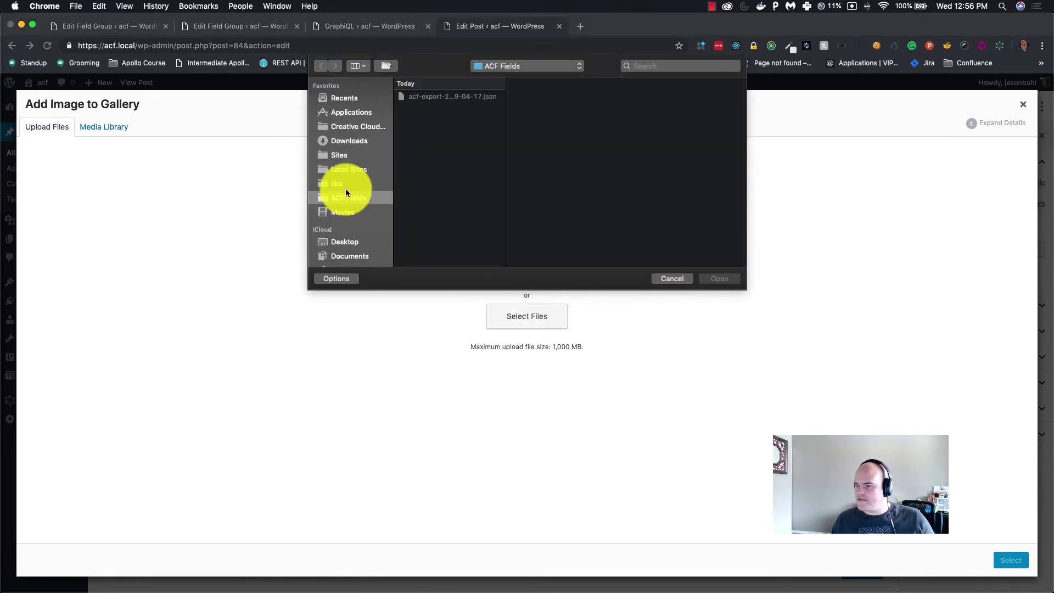
{"action": "left_click", "coordinate": [345, 155]}
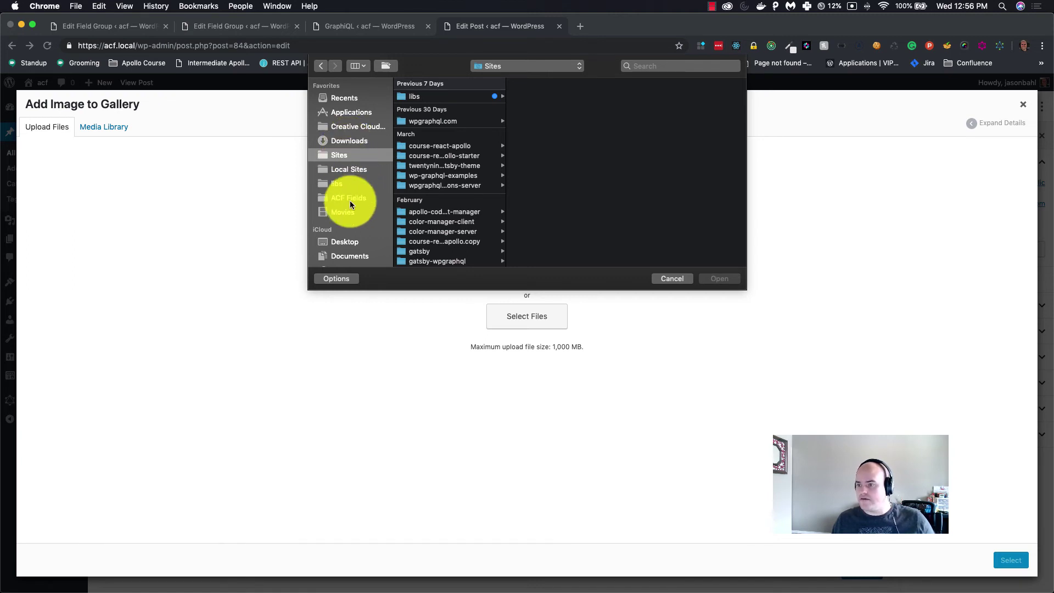
{"action": "left_click", "coordinate": [355, 242]}
{"action": "scroll", "coordinate": [432, 160], "scroll_direction": "down", "scroll_amount": 10}
{"action": "scroll", "coordinate": [433, 176], "scroll_direction": "down", "scroll_amount": 10}
{"action": "left_click", "coordinate": [455, 236]}
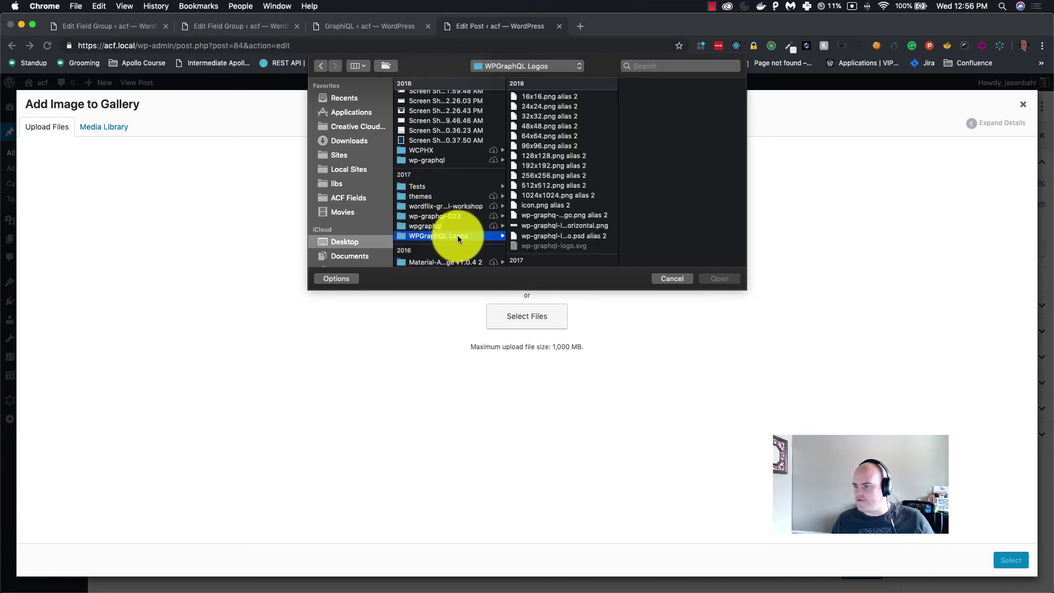
{"action": "left_click", "coordinate": [595, 167]}
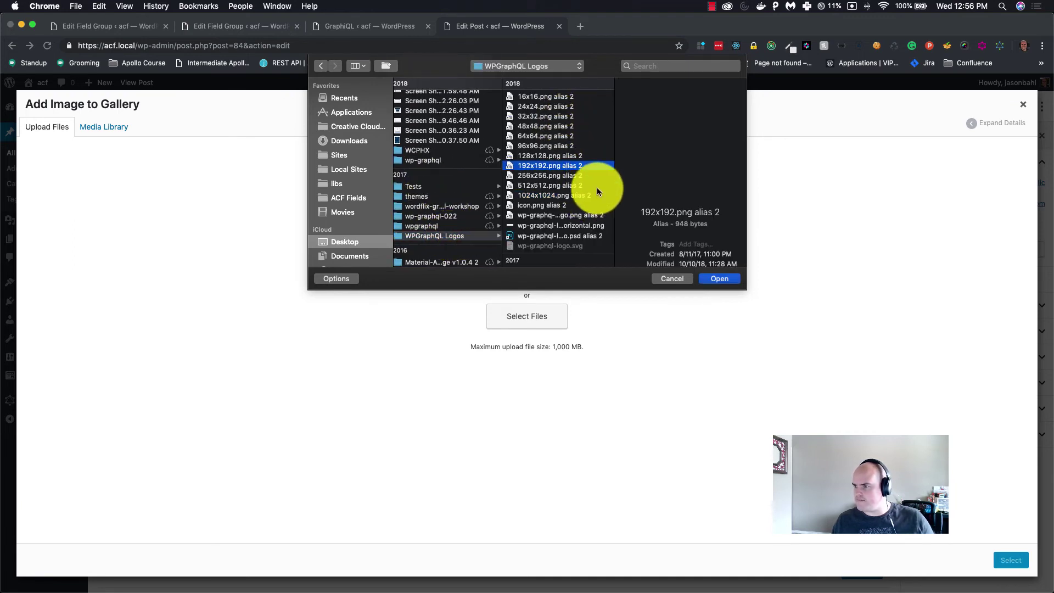
{"action": "left_click", "coordinate": [729, 279]}
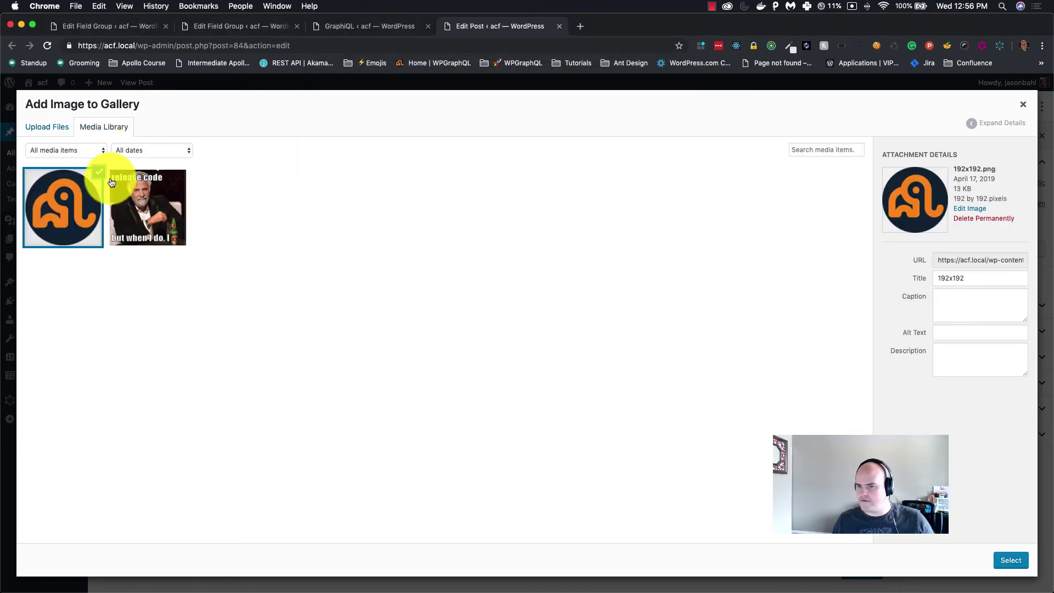
Upload 1024x1024.png too and add both logos to the first row's gallery.
{"action": "left_click", "coordinate": [47, 128]}
{"action": "left_click", "coordinate": [490, 322]}
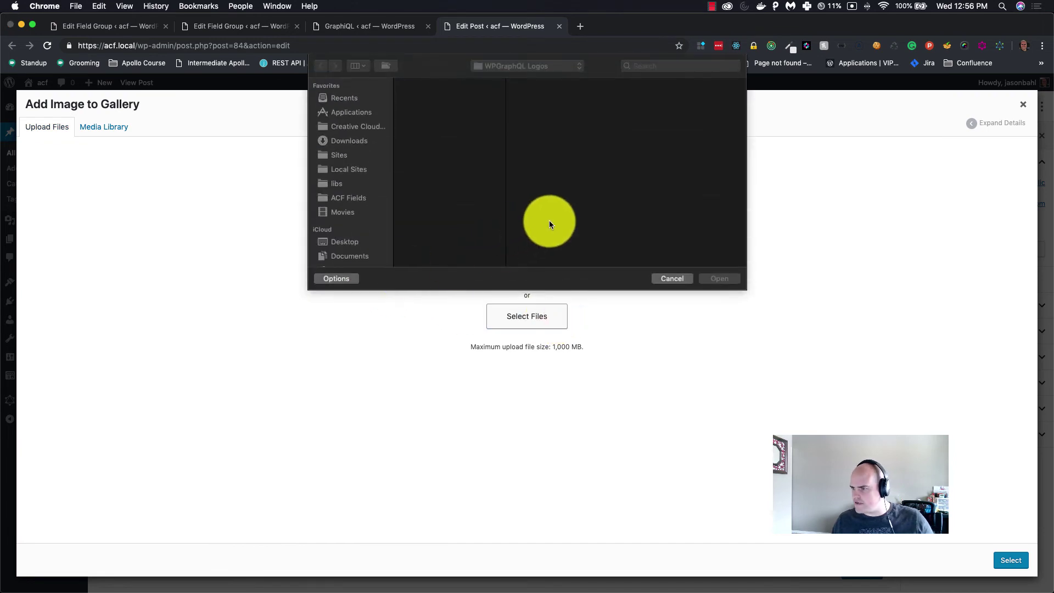
{"action": "left_click", "coordinate": [459, 197]}
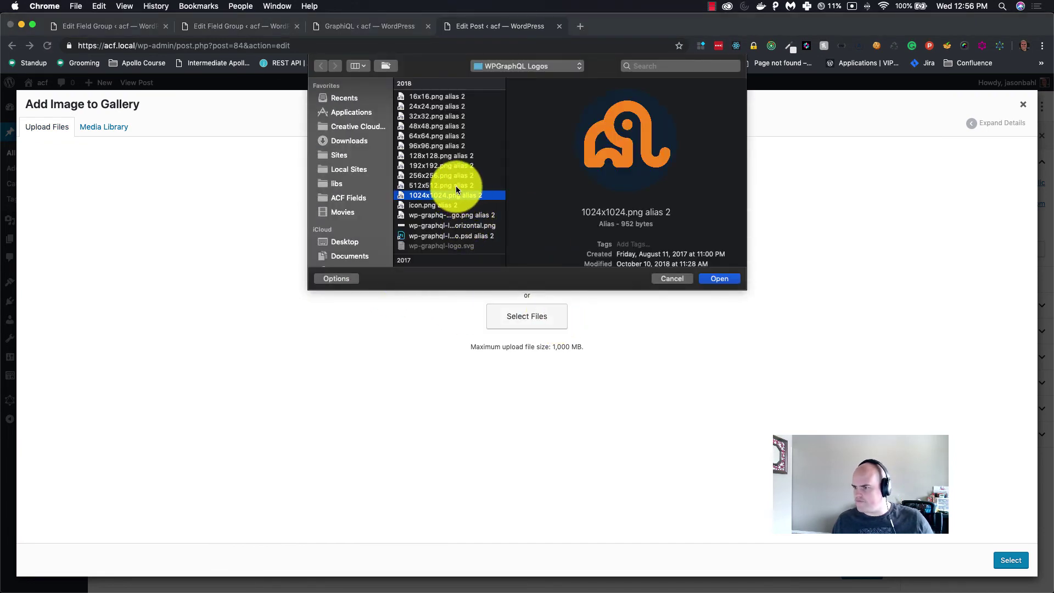
{"action": "left_click", "coordinate": [720, 278]}
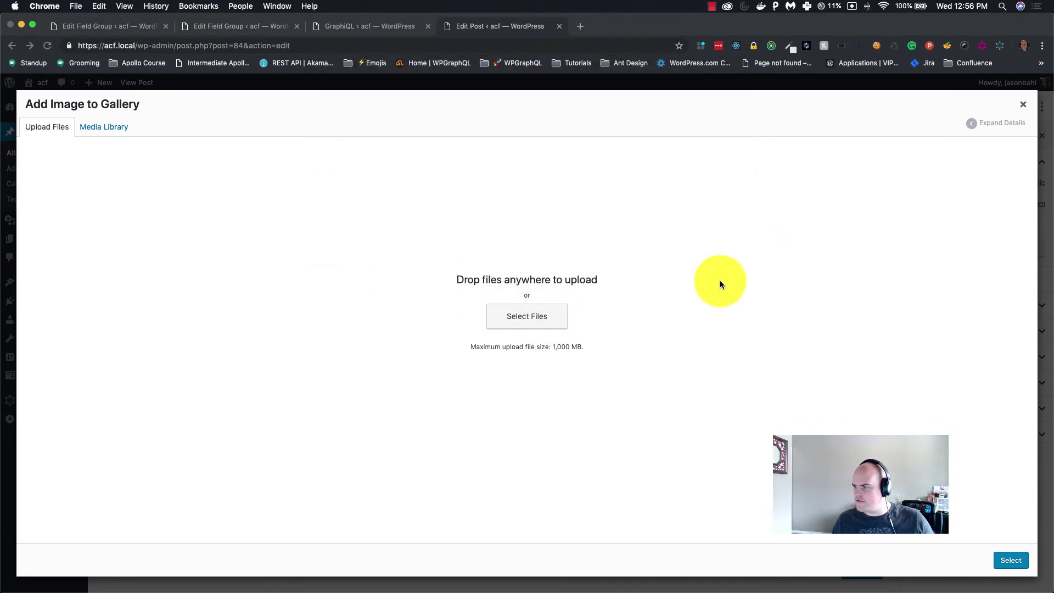
{"action": "left_click", "coordinate": [1011, 560]}
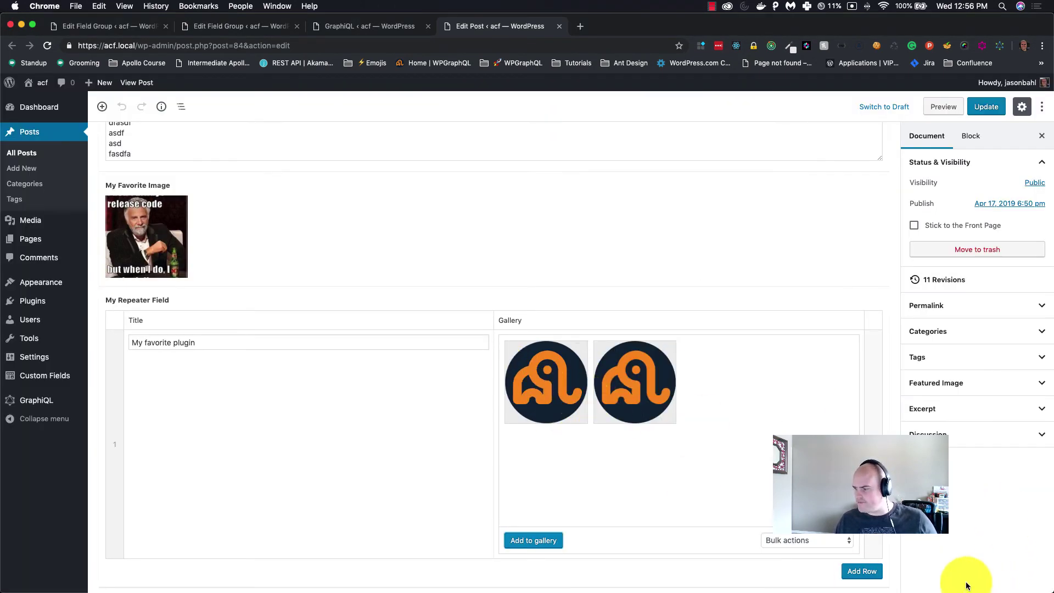
Add a second repeater row titled 'Another Gallery'.
{"action": "left_click", "coordinate": [866, 579]}
{"action": "scroll", "coordinate": [328, 412], "scroll_direction": "down", "scroll_amount": 5}
{"action": "left_click", "coordinate": [212, 346]}
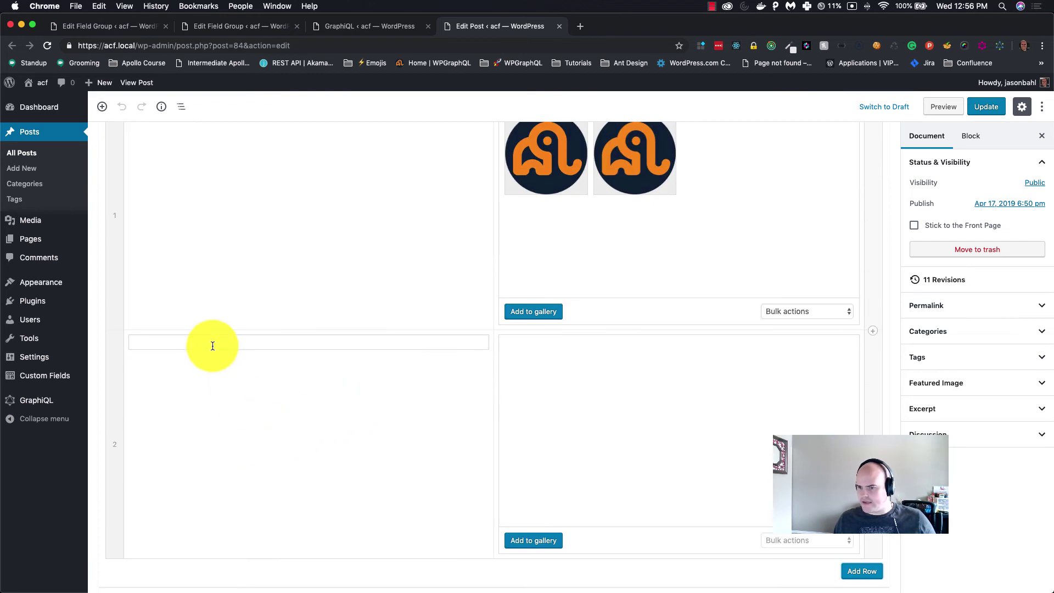
{"action": "type", "text": "Another Gallery"}
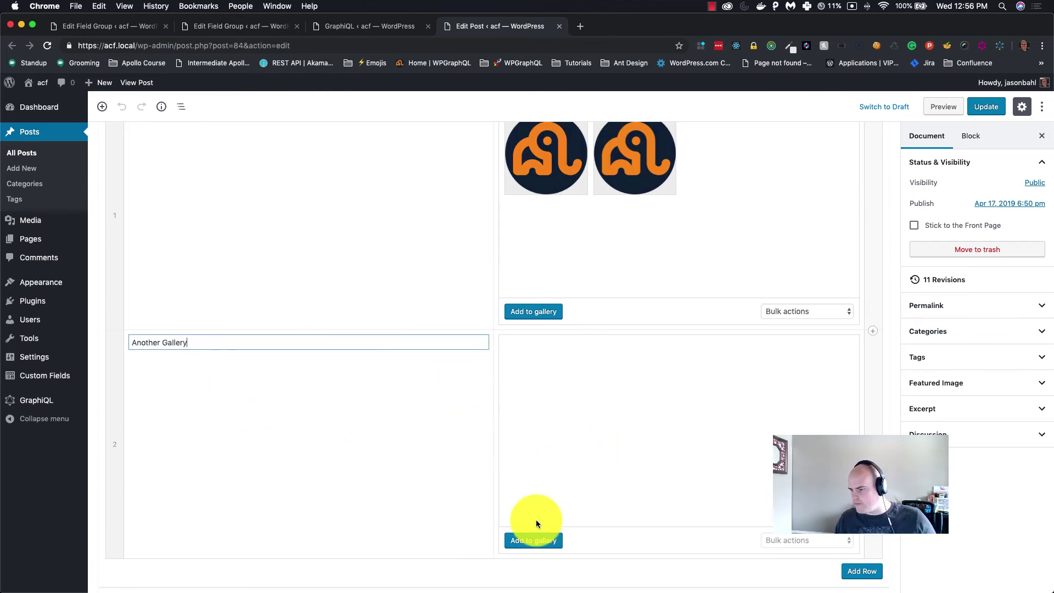
Fill the second row's gallery with three images from the media library.
{"action": "left_click", "coordinate": [533, 540]}
{"action": "left_click", "coordinate": [172, 209]}
{"action": "left_click", "coordinate": [231, 207]}
{"action": "left_click", "coordinate": [75, 207]}
{"action": "left_click", "coordinate": [1010, 560]}
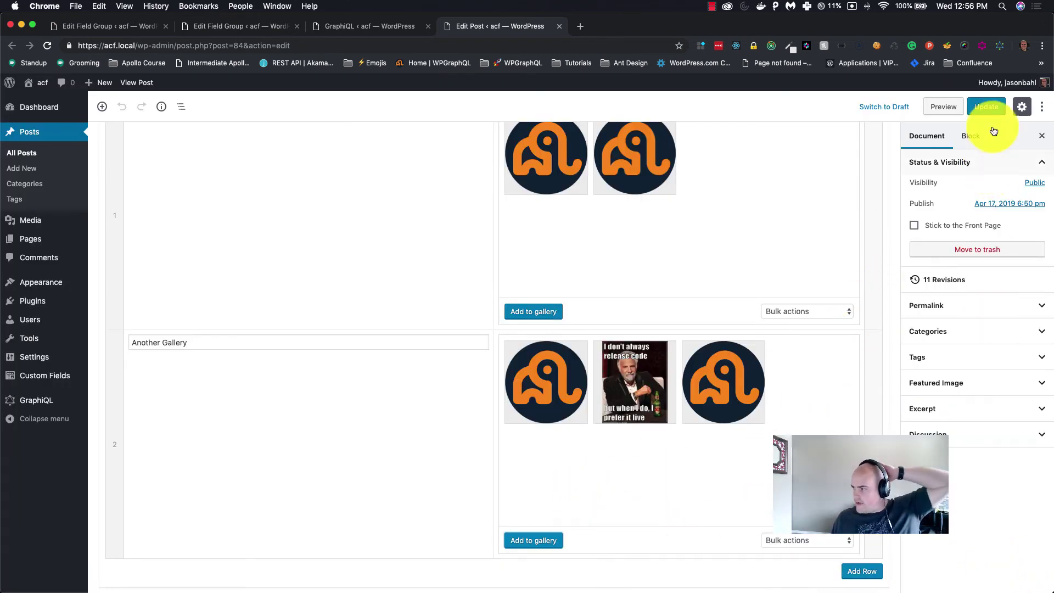
Update the post to save both repeater rows, then check the 'Another Gallery' title.
{"action": "left_click", "coordinate": [986, 108]}
{"action": "scroll", "coordinate": [251, 303], "scroll_direction": "up", "scroll_amount": 5}
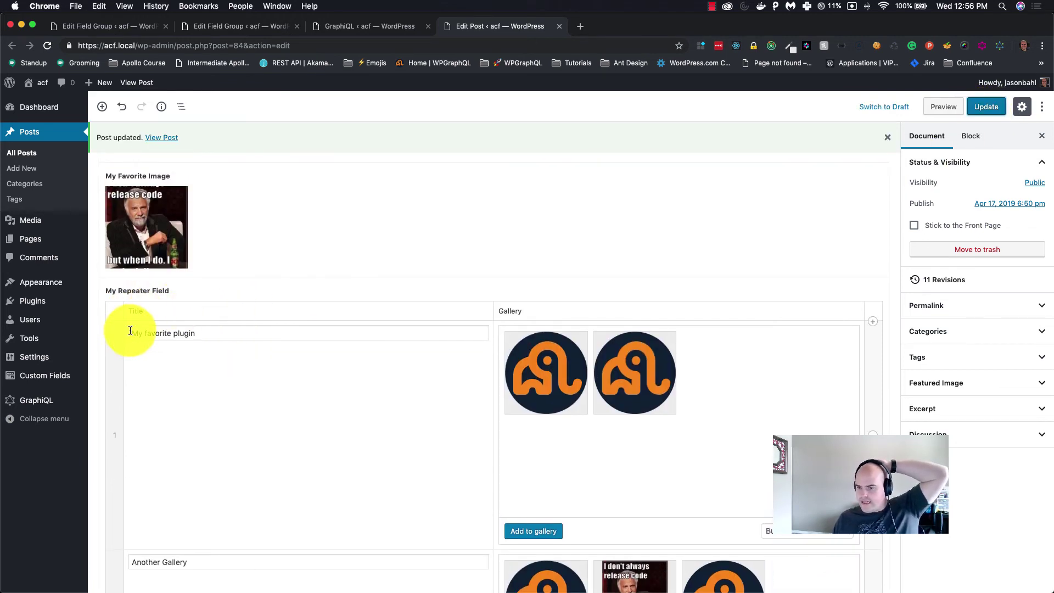
{"action": "left_click_drag", "start_coordinate": [130, 331], "coordinate": [263, 329]}
{"action": "scroll", "coordinate": [207, 522], "scroll_direction": "down", "scroll_amount": 2}
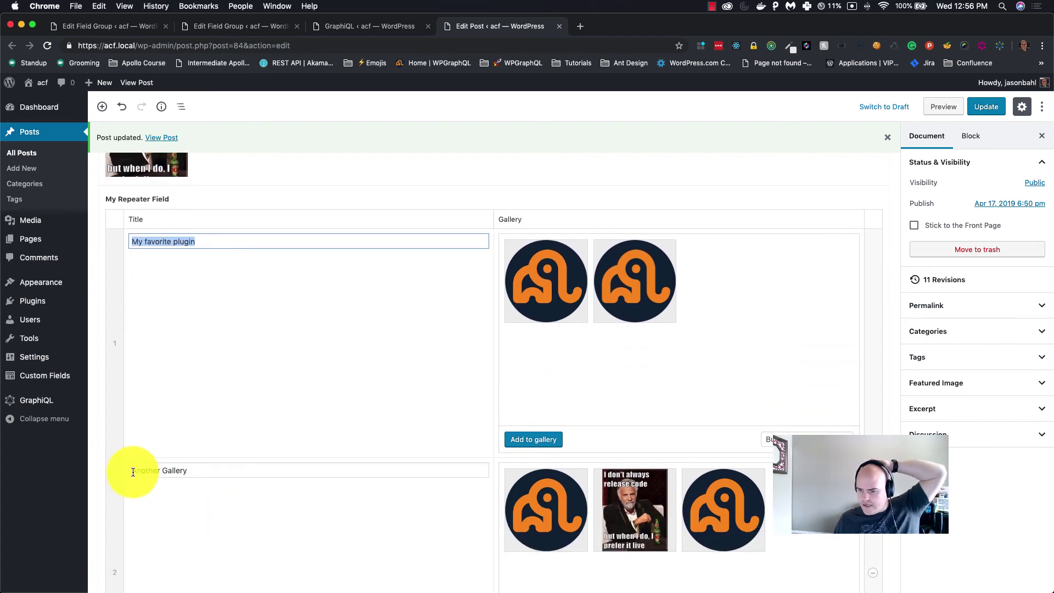
{"action": "left_click", "coordinate": [136, 471]}
{"action": "scroll", "coordinate": [611, 486], "scroll_direction": "up", "scroll_amount": 3}
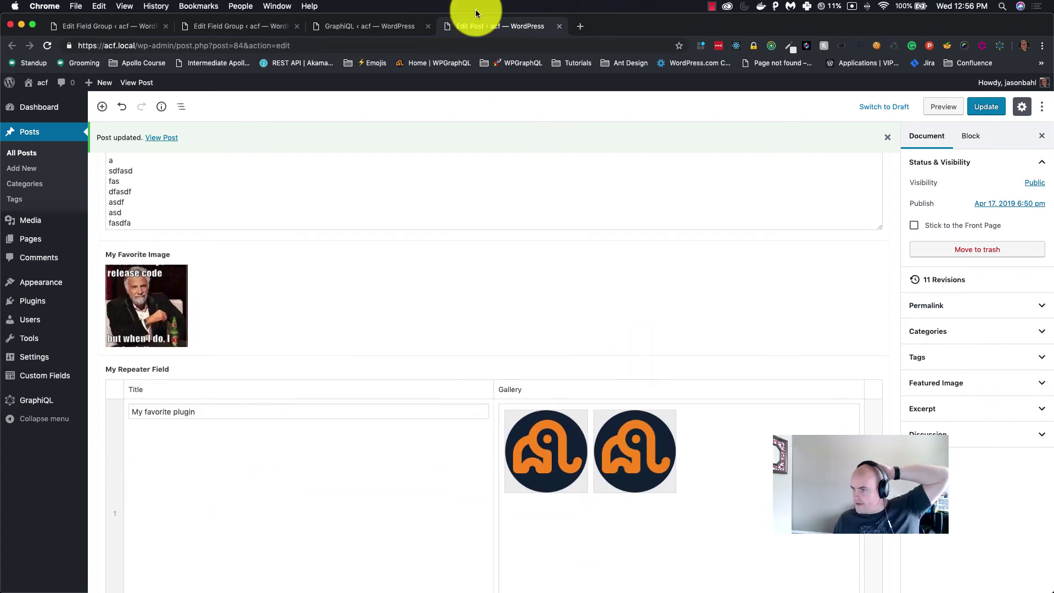
Reload GraphiQL and search the docs for 'repeater' to view the myRepeaterField row type.
{"action": "left_click", "coordinate": [360, 21]}
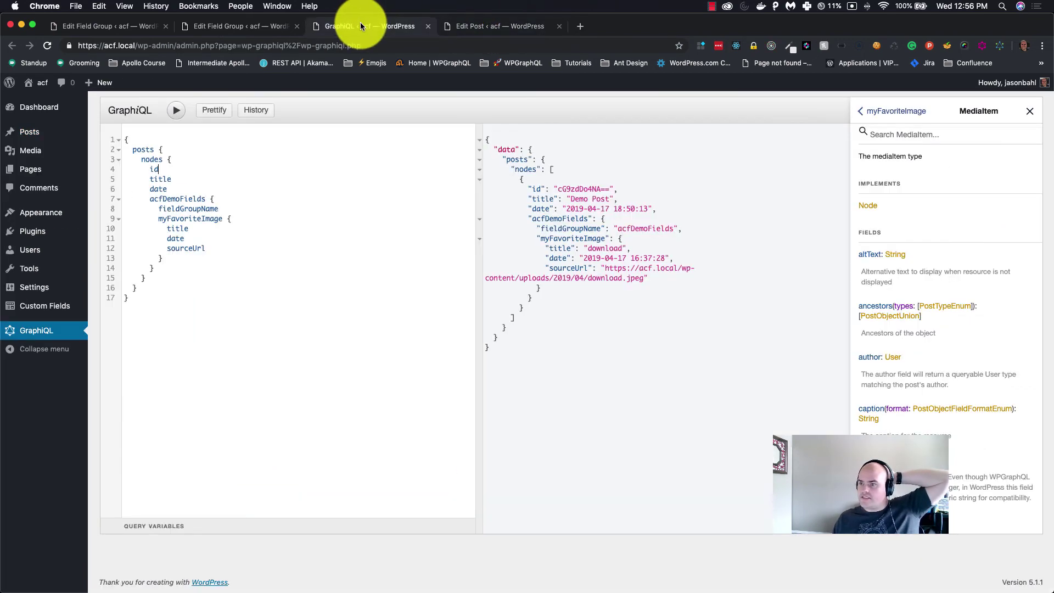
{"action": "left_click", "coordinate": [174, 108]}
{"action": "key", "text": "cmd+r"}
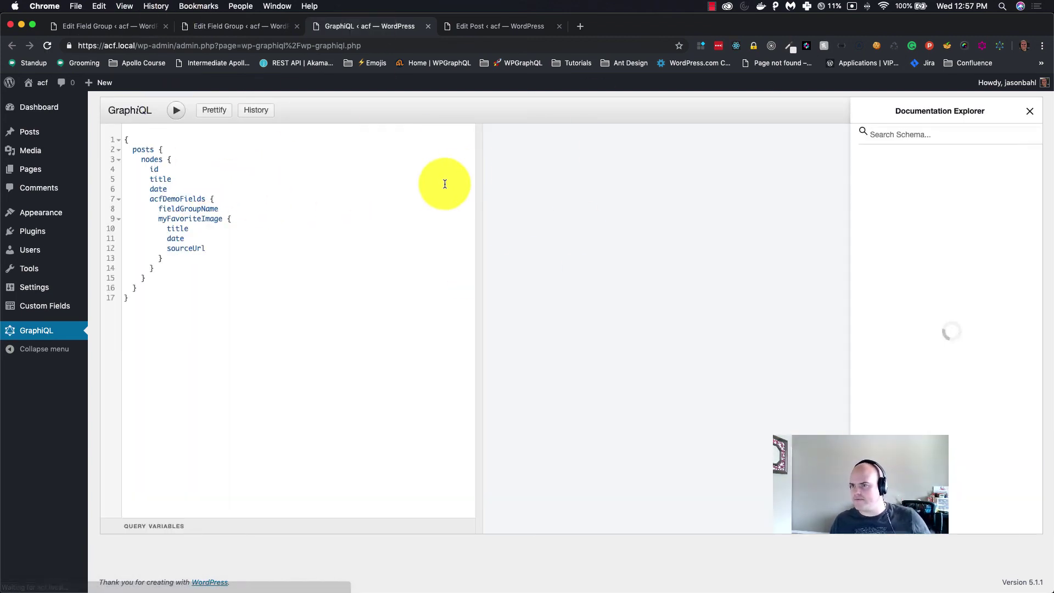
{"action": "left_click", "coordinate": [902, 136]}
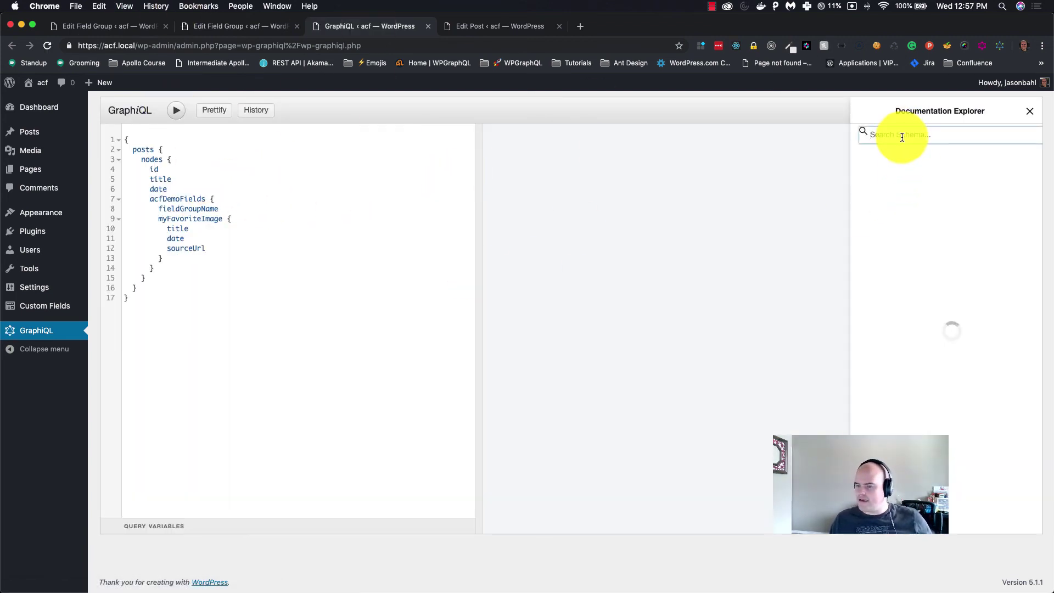
{"action": "type", "text": "r"}
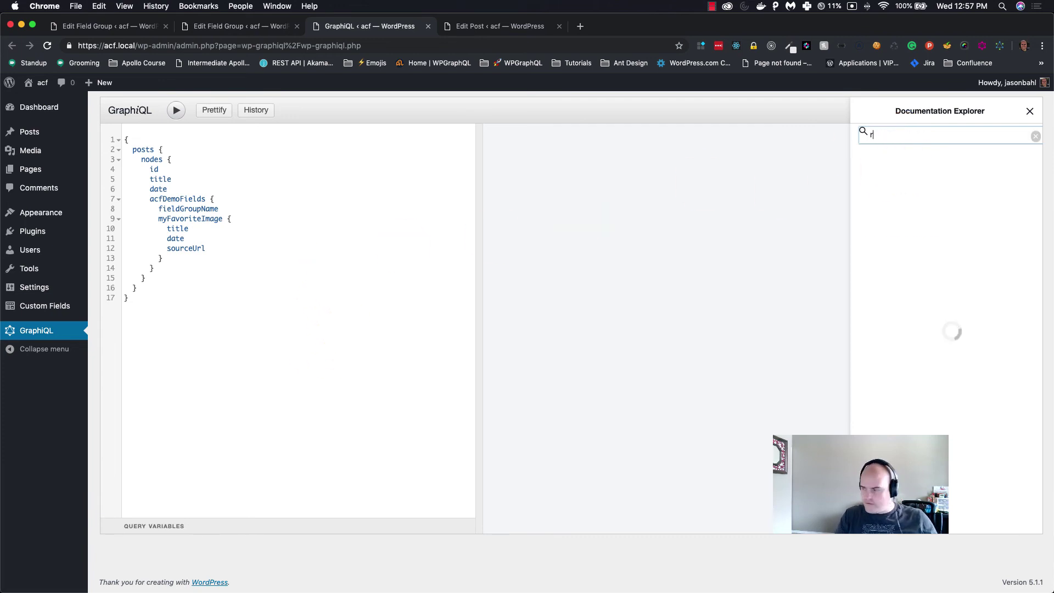
{"action": "type", "text": "epeater"}
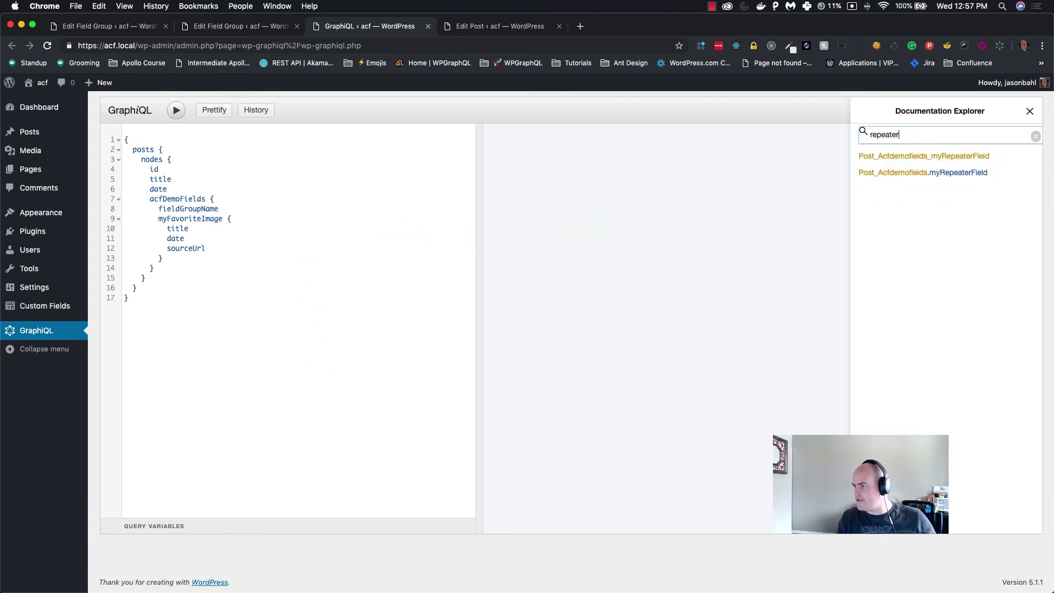
{"action": "left_click", "coordinate": [936, 172]}
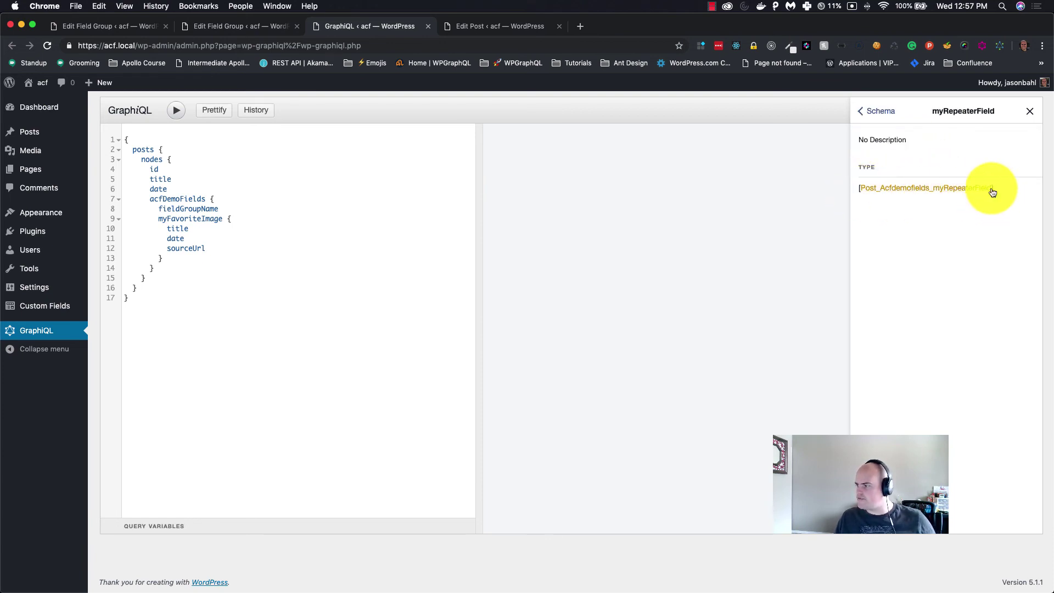
{"action": "left_click", "coordinate": [940, 189]}
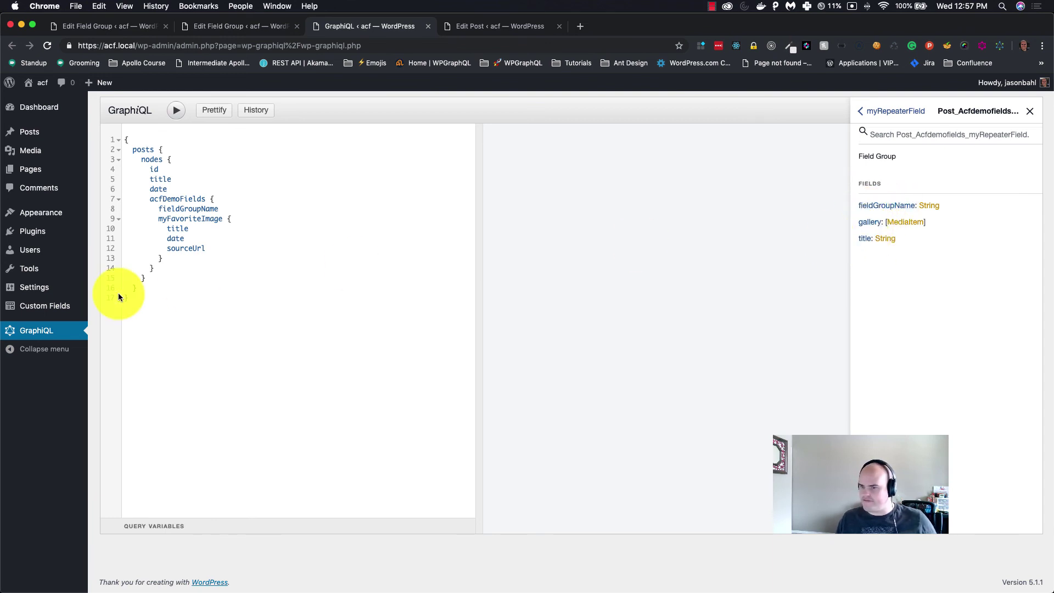
Insert a myRepeaterField block below myFavoriteImage in the GraphiQL query.
{"action": "left_click", "coordinate": [177, 262]}
{"action": "key", "text": "Return"}
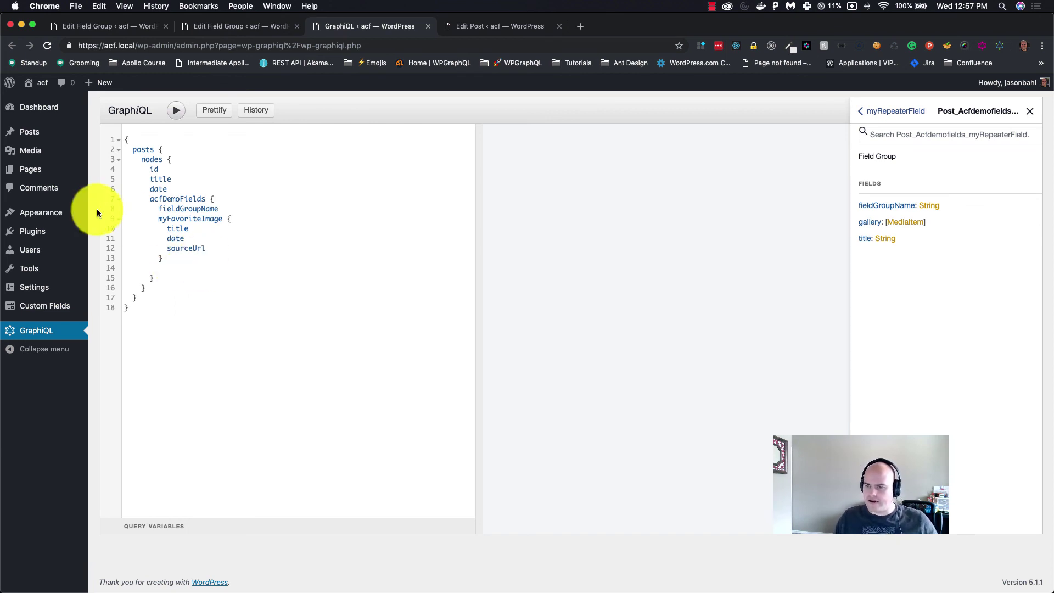
{"action": "double_click", "coordinate": [165, 200]}
{"action": "left_click", "coordinate": [162, 271]}
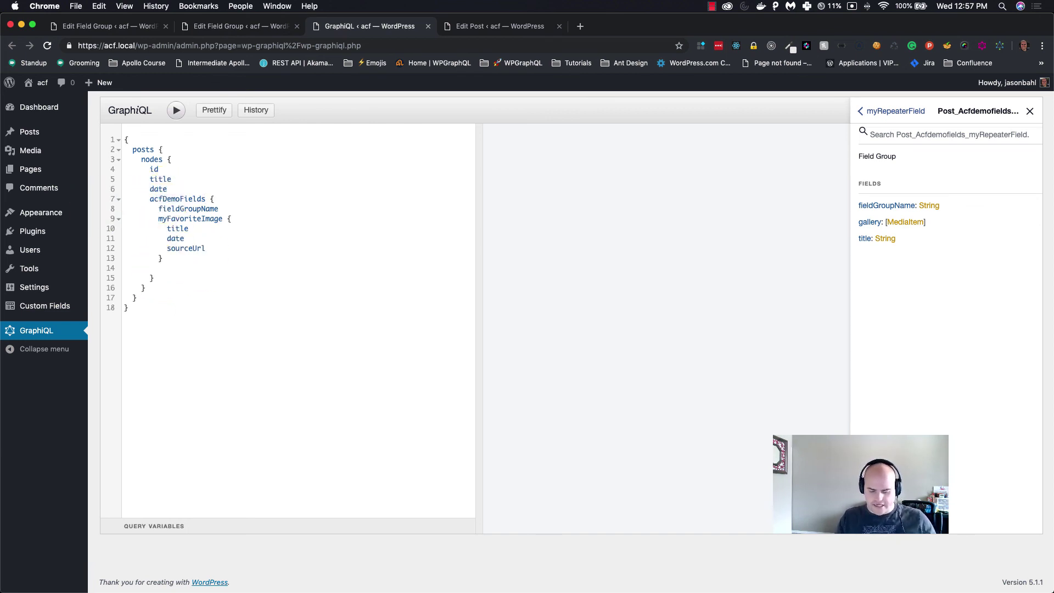
{"action": "type", "text": "repe"}
{"action": "key", "text": "Return"}
{"action": "type", "text": "{"}
{"action": "key", "text": "Return"}
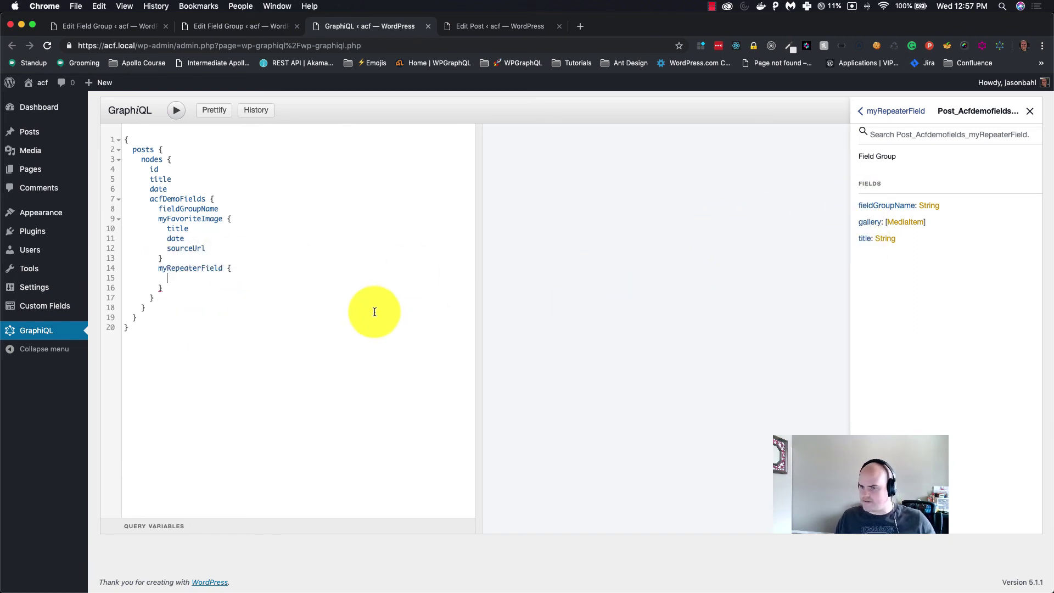
Request gallery with id and sourceUrl inside myRepeaterField.
{"action": "type", "text": "gallery"}
{"action": "key", "text": "Return"}
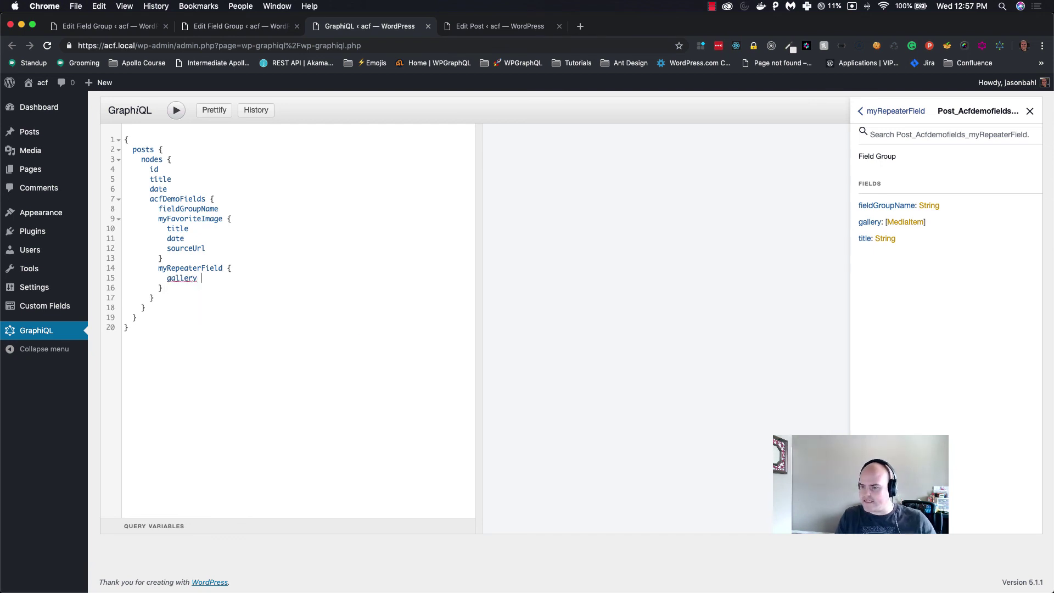
{"action": "type", "text": "{"}
{"action": "key", "text": "Return"}
{"action": "type", "text": "id"}
{"action": "key", "text": "Return"}
{"action": "key", "text": "Return"}
{"action": "type", "text": "sourceUrl"}
{"action": "key", "text": "Return"}
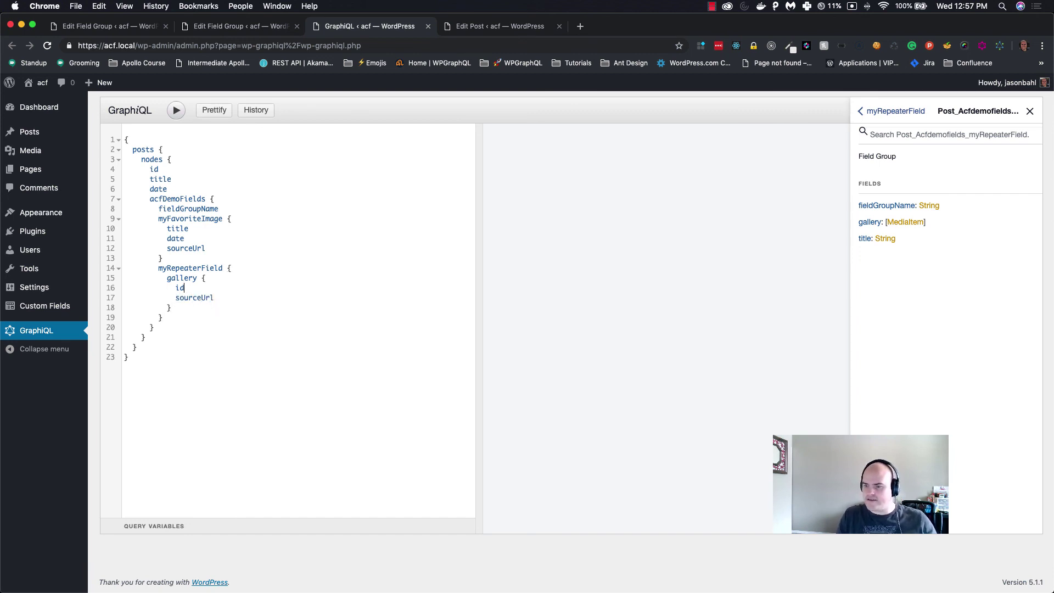
Add the title field above gallery in myRepeaterField.
{"action": "key", "text": "Return"}
{"action": "key", "text": "Up"}
{"action": "type", "text": "title"}
{"action": "key", "text": "Return"}
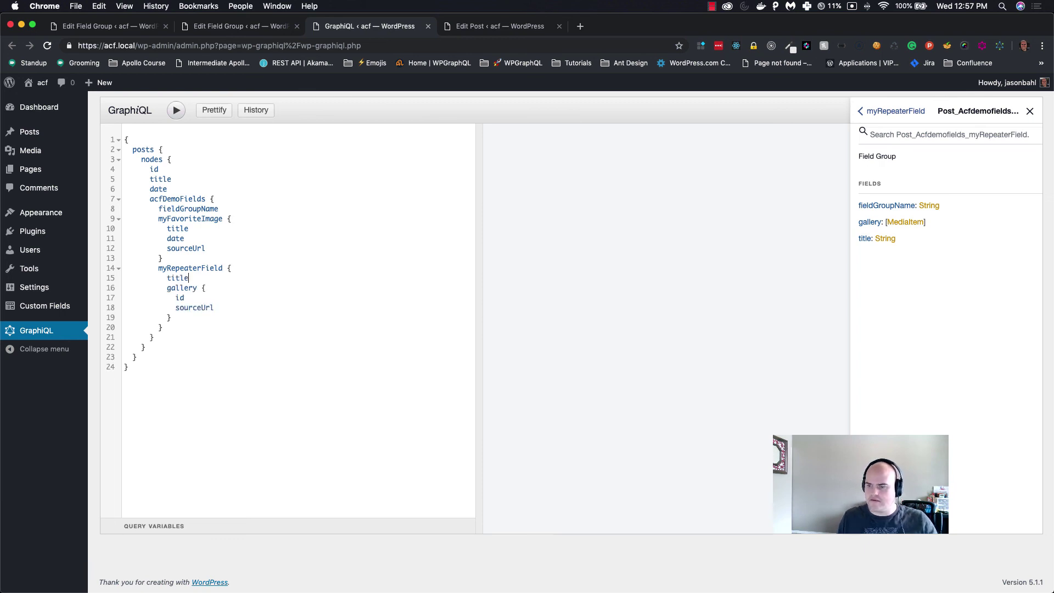
Run the query and check the fieldGroupName and myFavoriteImage results.
{"action": "left_click", "coordinate": [175, 111]}
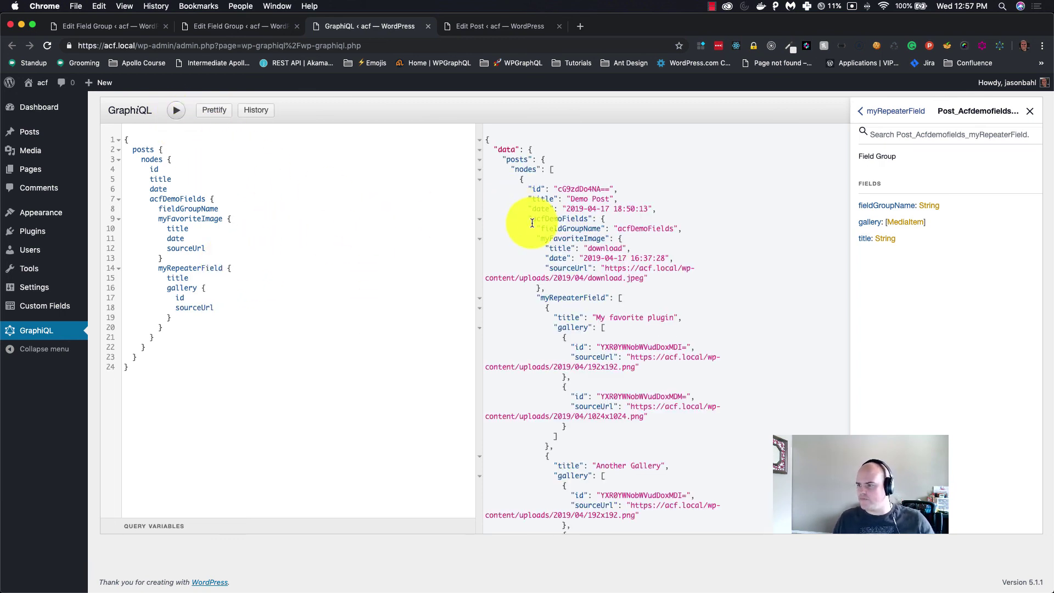
{"action": "left_click_drag", "start_coordinate": [540, 228], "coordinate": [692, 225]}
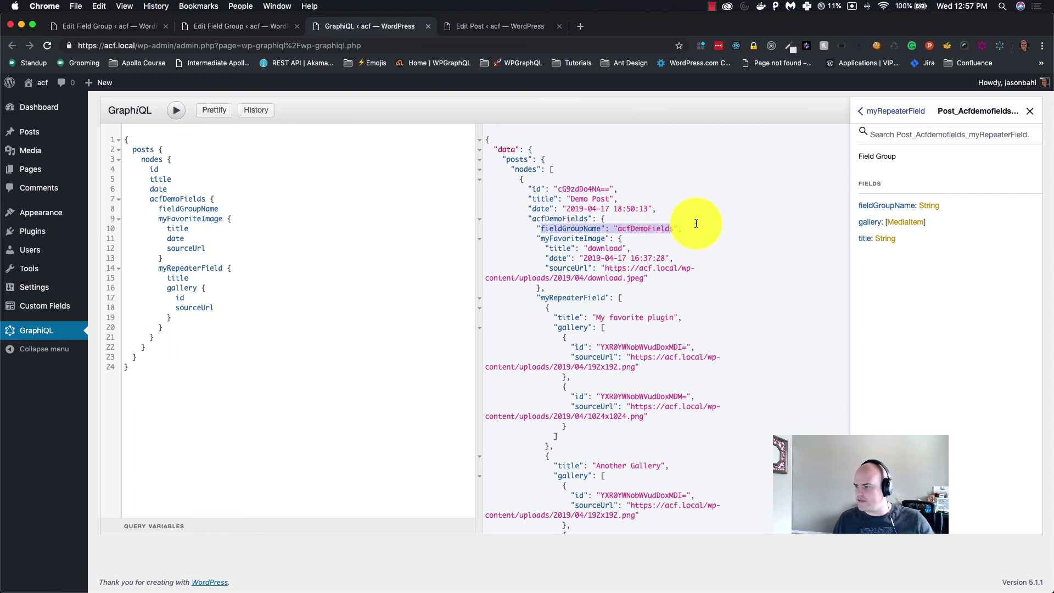
{"action": "double_click", "coordinate": [200, 218]}
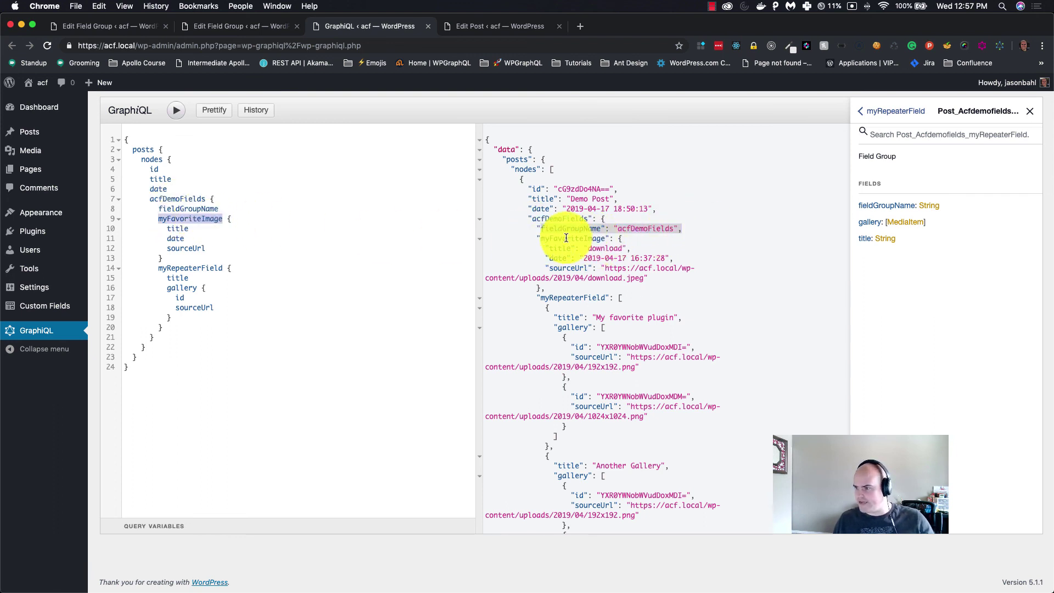
{"action": "left_click_drag", "start_coordinate": [538, 238], "coordinate": [542, 417]}
{"action": "scroll", "coordinate": [542, 417], "scroll_direction": "down", "scroll_amount": 3}
Inspect the repeater results: 'My favorite plugin', 'Another Gallery' and their gallery image URLs.
{"action": "left_click", "coordinate": [187, 267]}
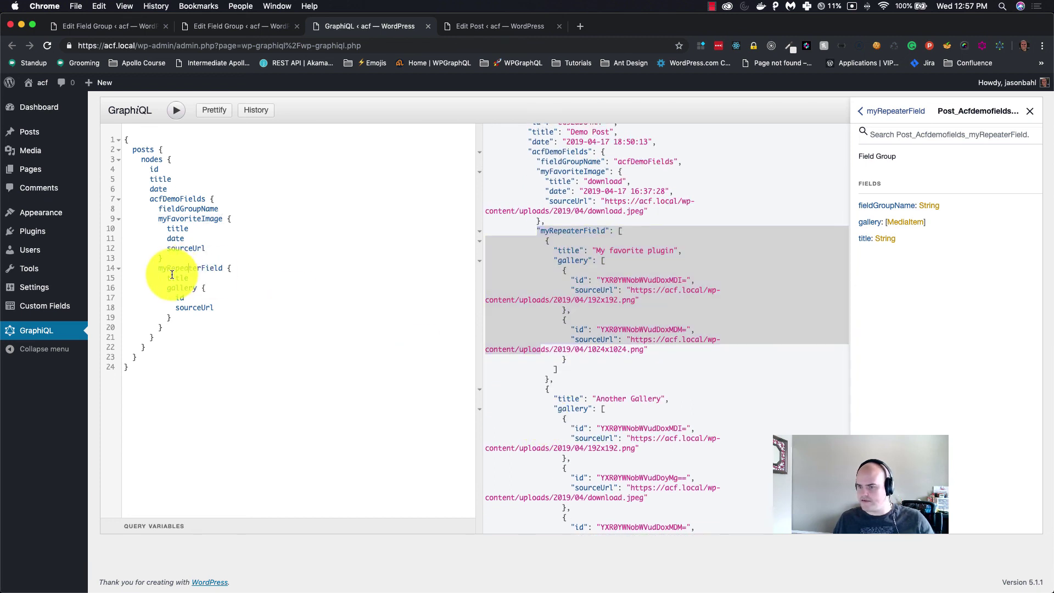
{"action": "double_click", "coordinate": [176, 277]}
{"action": "left_click_drag", "start_coordinate": [596, 251], "coordinate": [675, 252]}
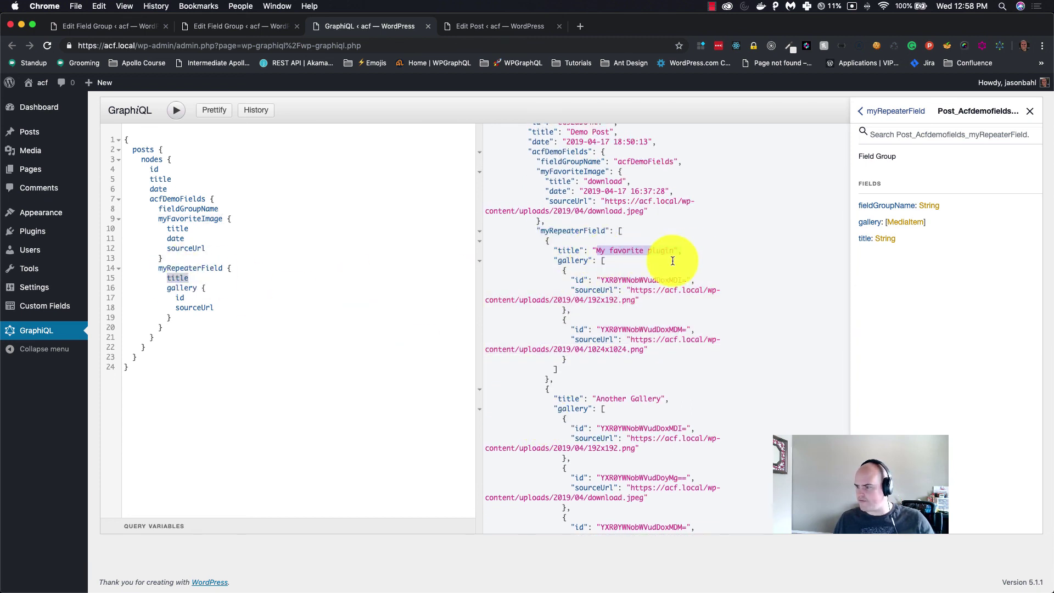
{"action": "left_click_drag", "start_coordinate": [555, 260], "coordinate": [579, 357]}
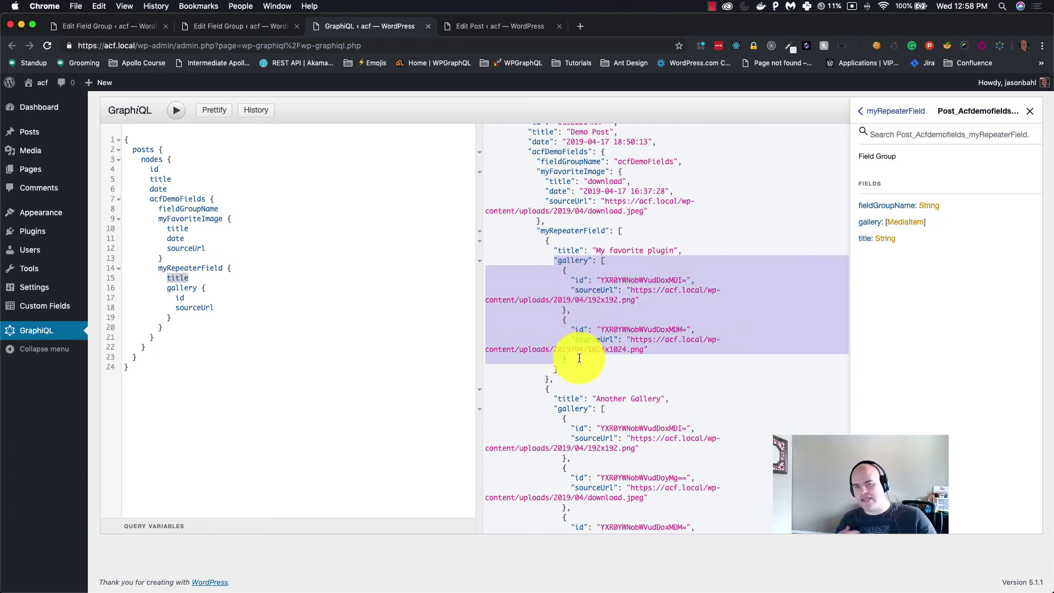
{"action": "scroll", "coordinate": [579, 358], "scroll_direction": "down", "scroll_amount": 5}
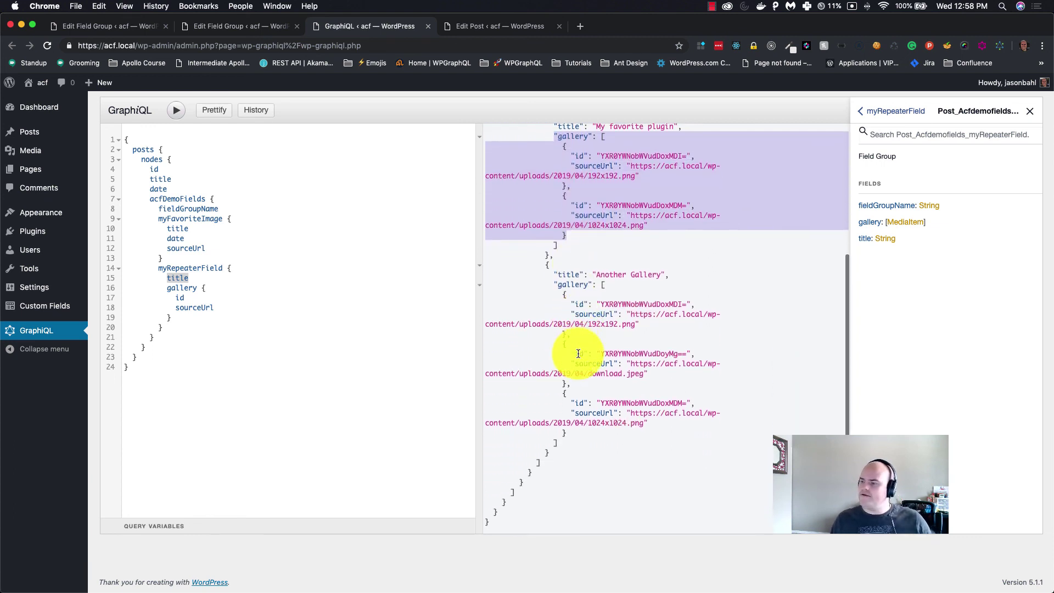
{"action": "left_click", "coordinate": [590, 264]}
{"action": "scroll", "coordinate": [591, 264], "scroll_direction": "up", "scroll_amount": 8}
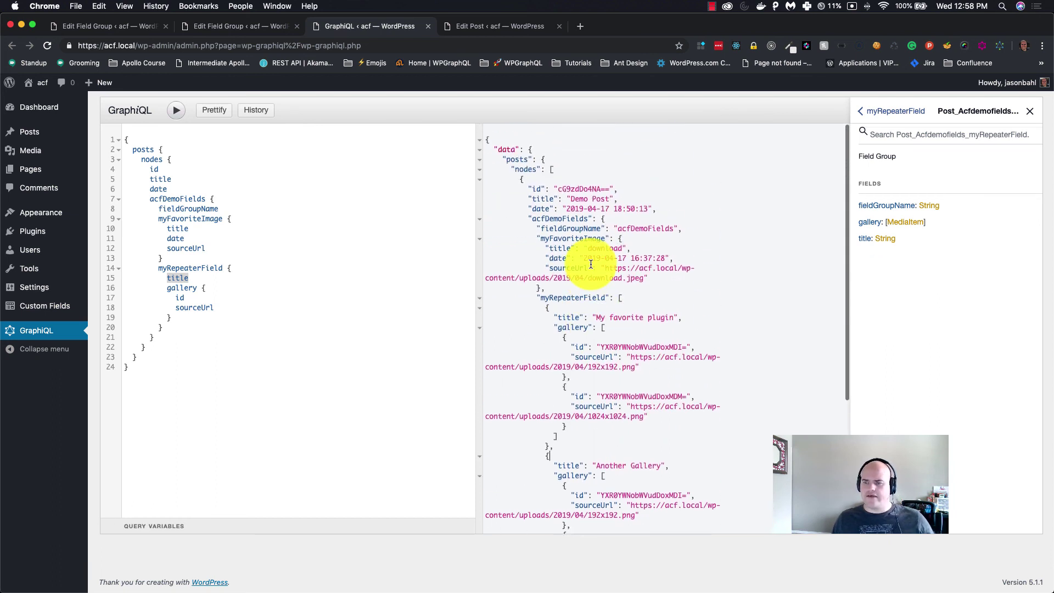